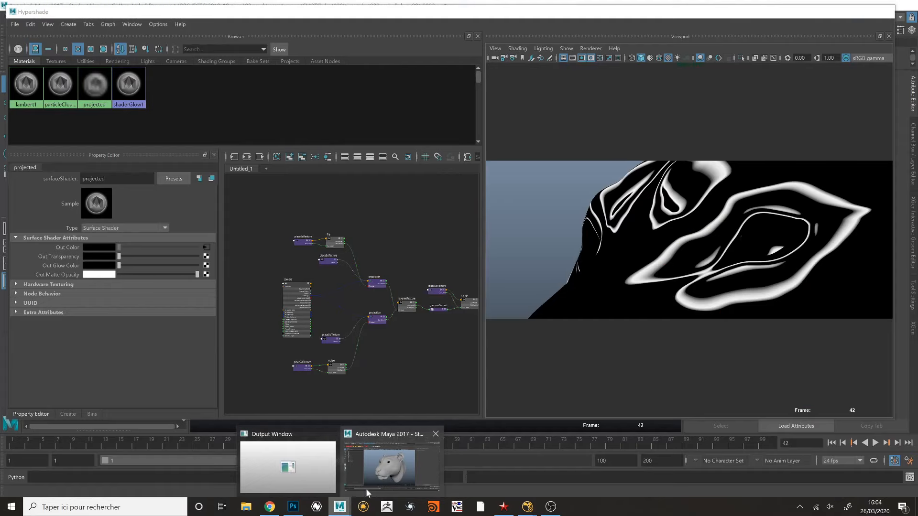
- Minimize the Hypershade window and examine the tiger head model from several angles
{"action": "left_click", "coordinate": [839, 14]}
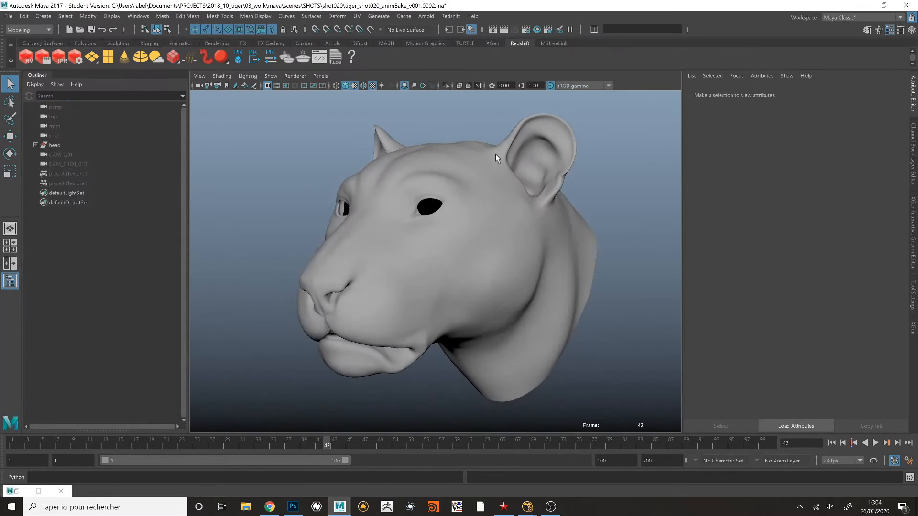
{"action": "mouse_move", "coordinate": [459, 209]}
{"action": "left_mouse_down", "text": "alt"}
{"action": "mouse_move", "coordinate": [469, 194]}
{"action": "mouse_move", "coordinate": [478, 204]}
{"action": "mouse_move", "coordinate": [468, 199]}
{"action": "left_mouse_up", "text": "alt"}
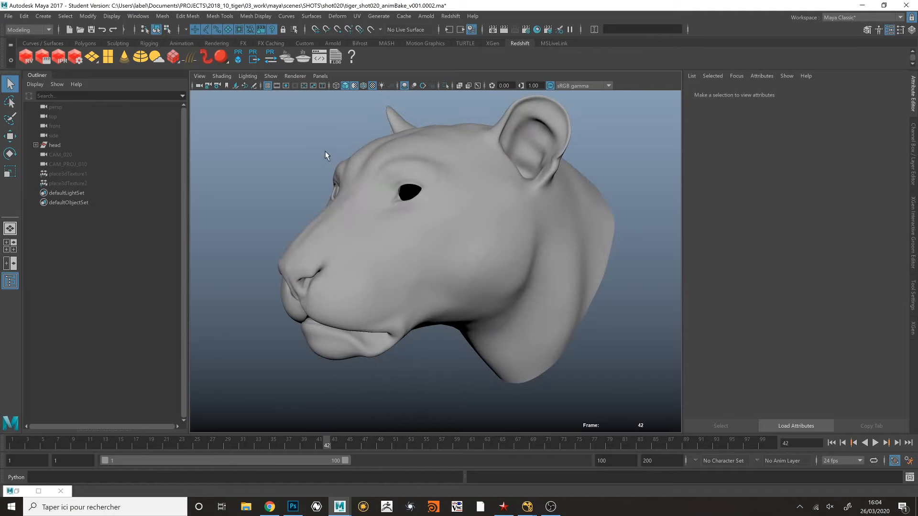
{"action": "left_click_drag", "start_coordinate": [325, 154], "coordinate": [340, 147], "text": "alt"}
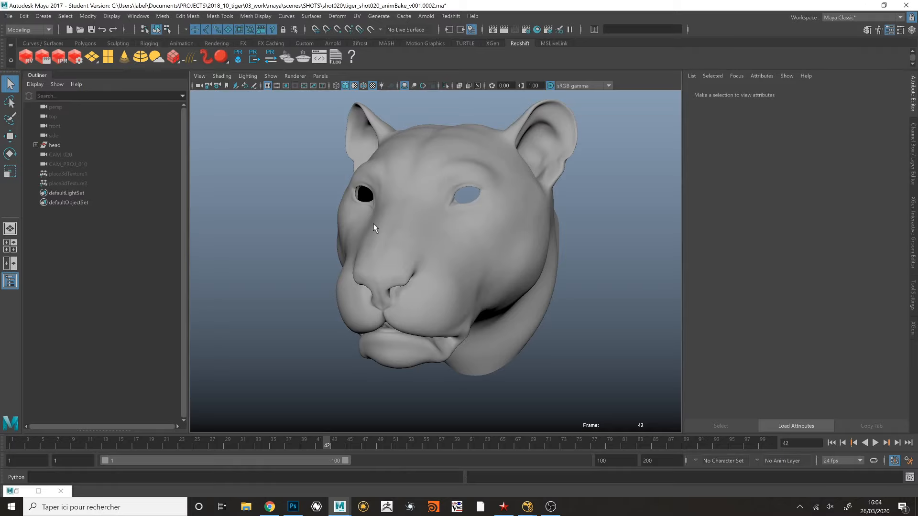
{"action": "left_click_drag", "start_coordinate": [513, 218], "coordinate": [478, 213], "text": "alt"}
- Select the head mesh and open the UV Editor
{"action": "left_click", "coordinate": [477, 214]}
{"action": "key", "text": "space"}
{"action": "left_click", "coordinate": [562, 228]}
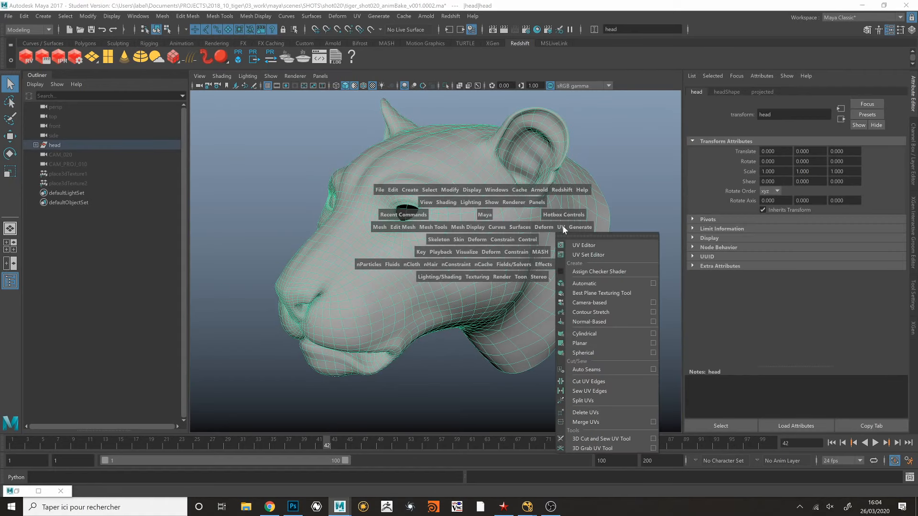
{"action": "left_click", "coordinate": [575, 238]}
{"action": "left_click", "coordinate": [579, 241]}
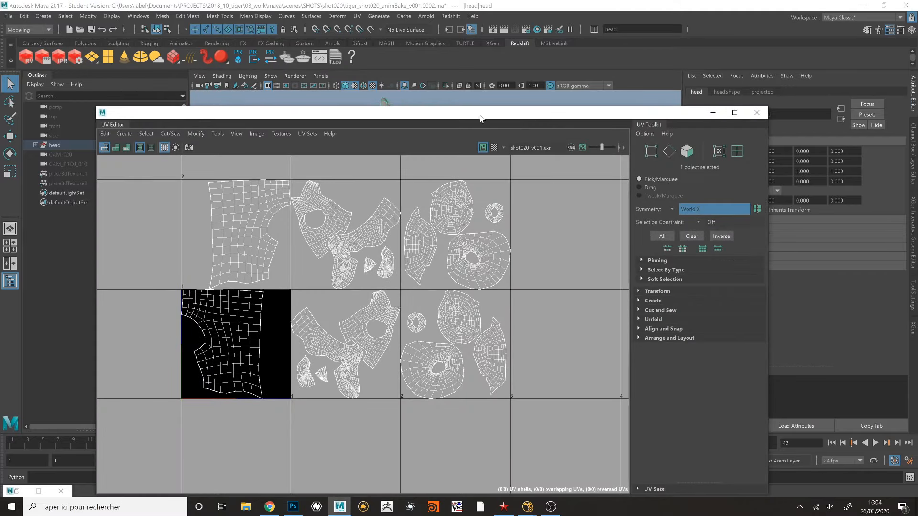
- Reposition and shrink the UV Editor window to examine the head's UV shells across the tiles, and close it
{"action": "left_click_drag", "start_coordinate": [481, 118], "coordinate": [606, 65]}
{"action": "middle_click_drag", "start_coordinate": [536, 223], "coordinate": [517, 240], "text": "alt"}
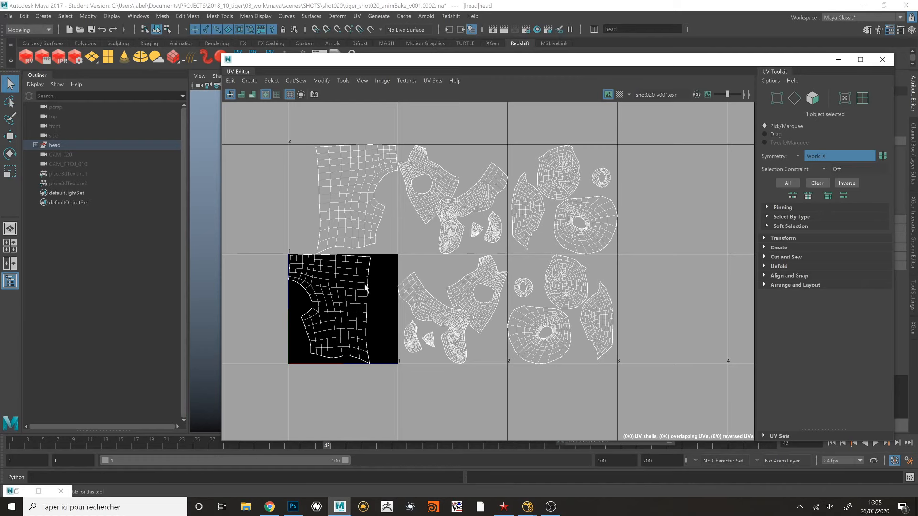
{"action": "left_click_drag", "start_coordinate": [660, 69], "coordinate": [529, 67]}
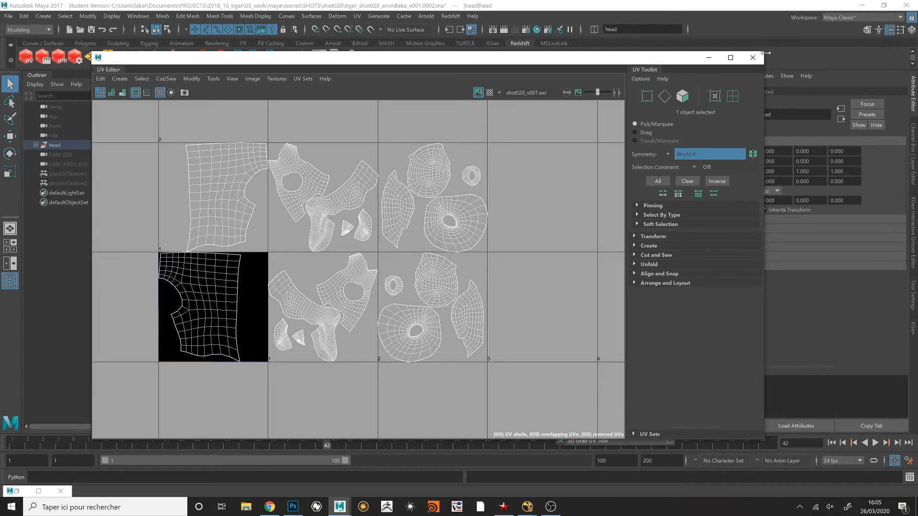
{"action": "left_click_drag", "start_coordinate": [767, 51], "coordinate": [684, 67]}
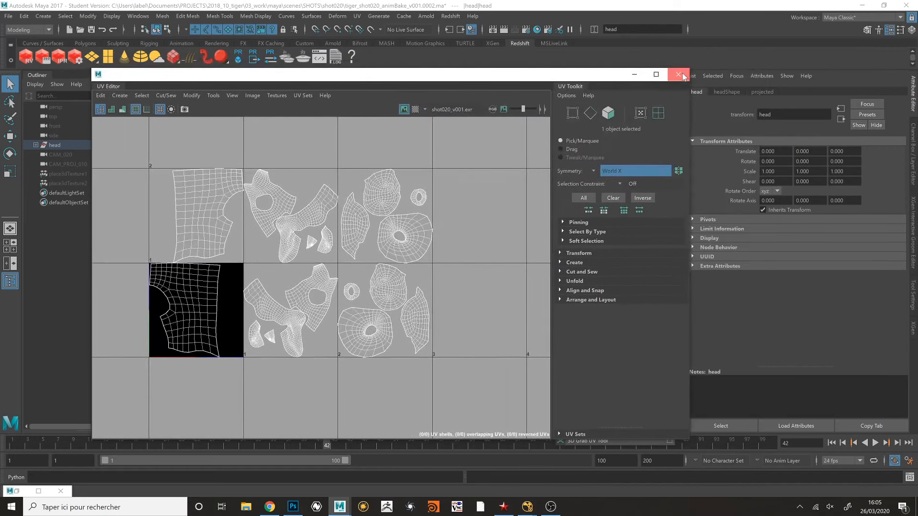
{"action": "left_click", "coordinate": [675, 75]}
- Inspect the head's wireframe from several angles and close the floating UV menu
{"action": "left_click_drag", "start_coordinate": [507, 177], "coordinate": [500, 178], "text": "alt"}
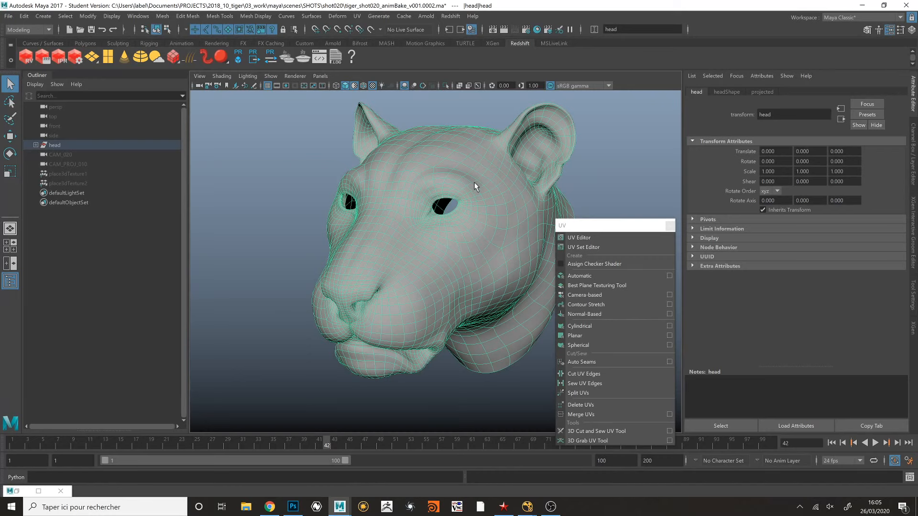
{"action": "left_click_drag", "start_coordinate": [475, 186], "coordinate": [456, 190], "text": "alt"}
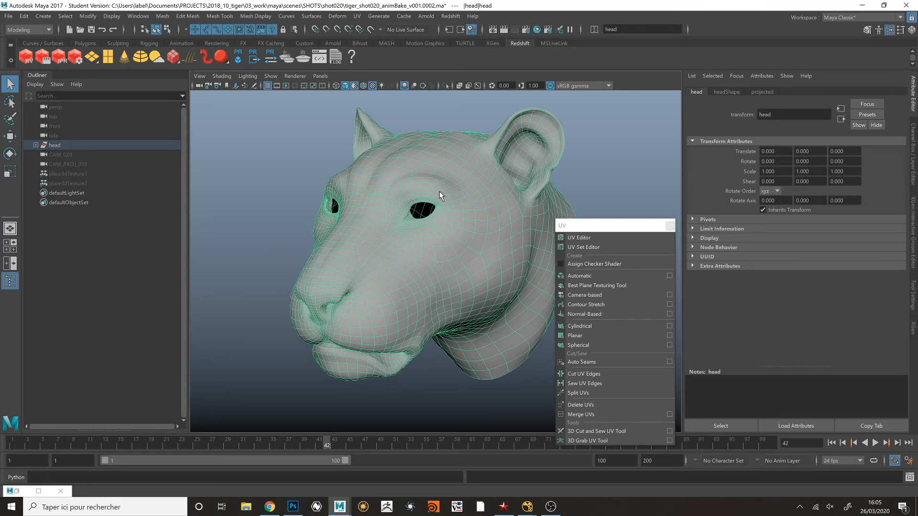
{"action": "left_click_drag", "start_coordinate": [440, 191], "coordinate": [438, 190], "text": "alt"}
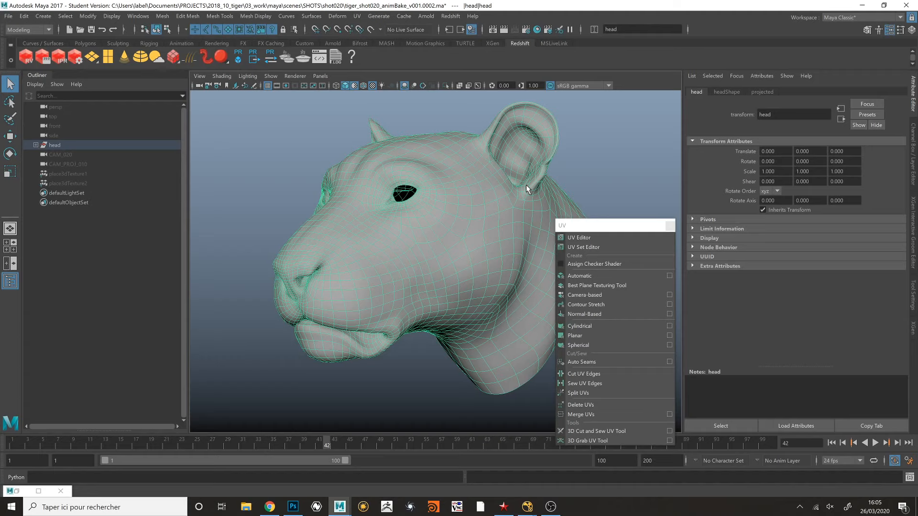
{"action": "left_click_drag", "start_coordinate": [415, 184], "coordinate": [420, 185], "text": "alt"}
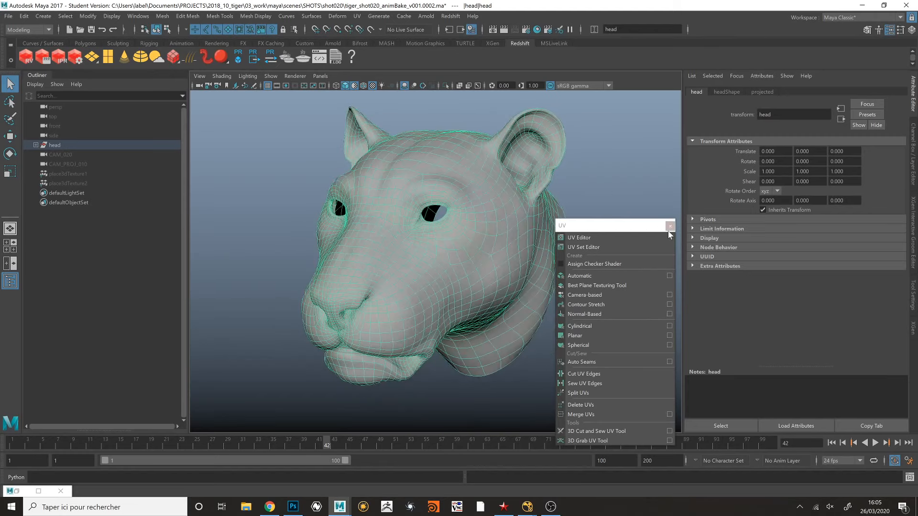
{"action": "left_click", "coordinate": [670, 225]}
{"action": "left_click_drag", "start_coordinate": [631, 205], "coordinate": [598, 201], "text": "alt"}
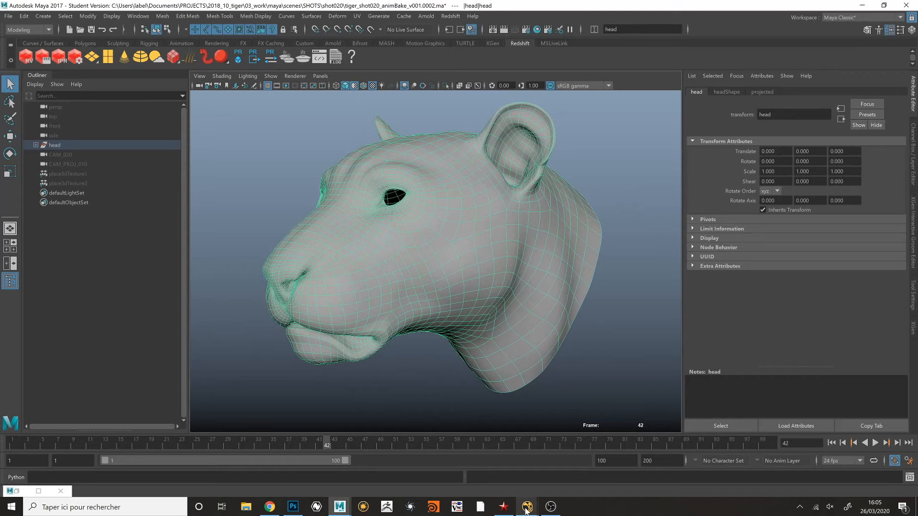
- Switch to NukeX and display the source render from the second node group's Read2 node in the viewer
{"action": "mouse_move", "coordinate": [527, 509]}
{"action": "left_click", "coordinate": [555, 475]}
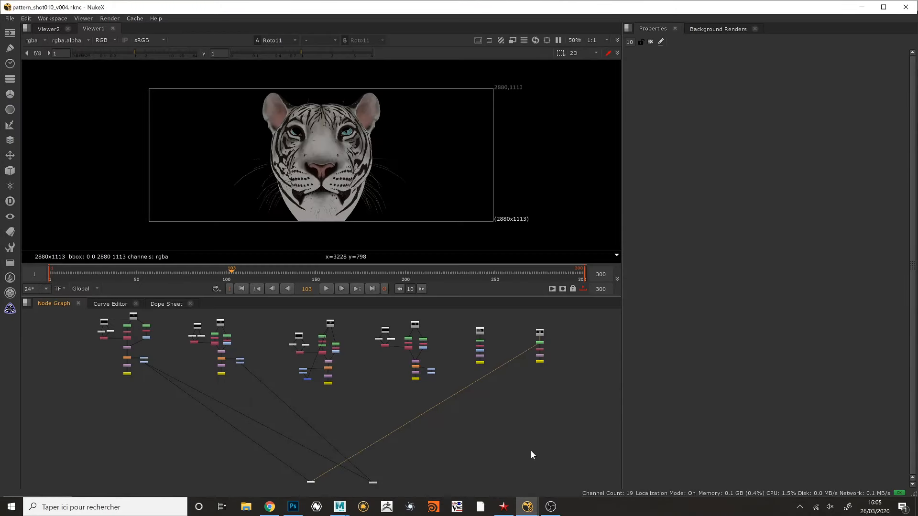
{"action": "scroll", "coordinate": [305, 389], "scroll_direction": "up", "scroll_amount": 5}
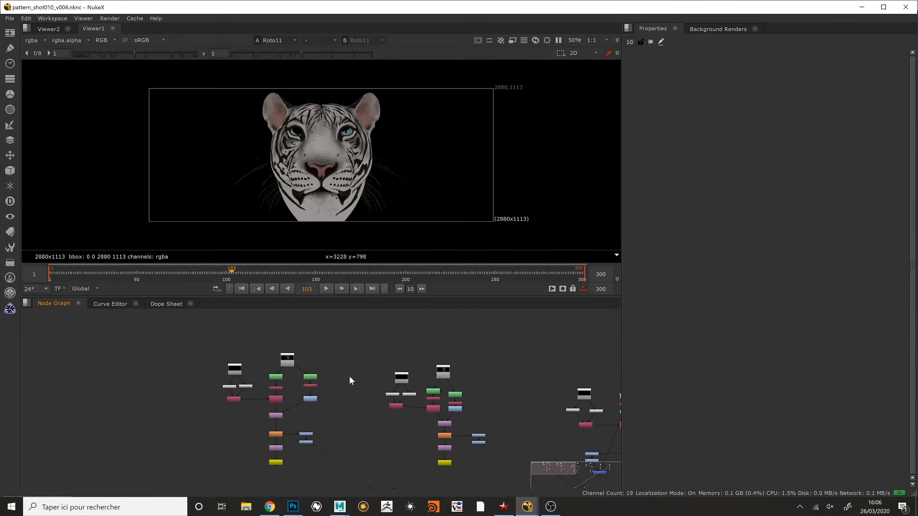
{"action": "middle_click_drag", "start_coordinate": [309, 373], "coordinate": [276, 362]}
{"action": "left_click", "coordinate": [412, 359]}
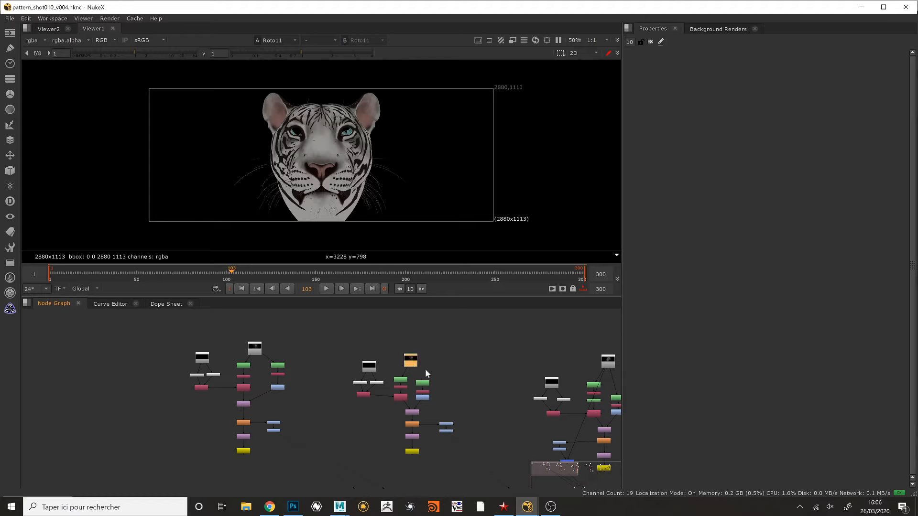
{"action": "middle_click_drag", "start_coordinate": [425, 368], "coordinate": [294, 341]}
{"action": "key", "text": "1"}
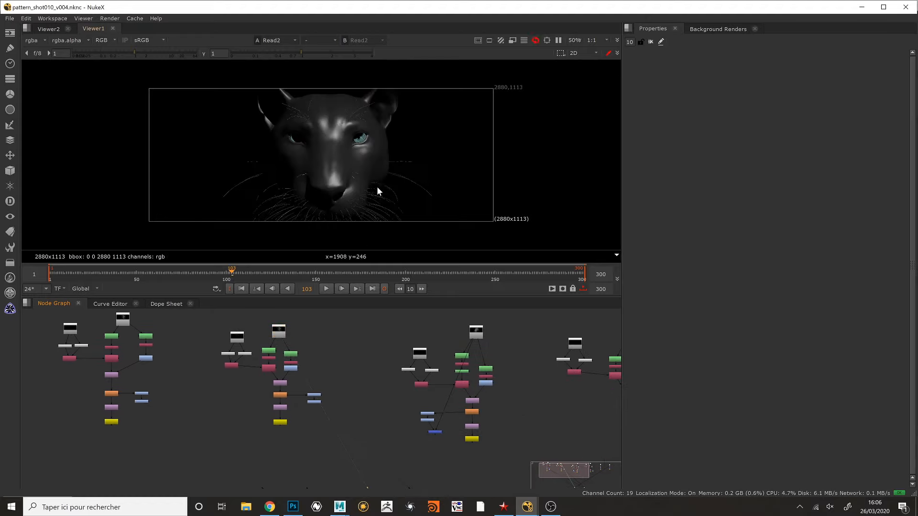
{"action": "middle_click_drag", "start_coordinate": [369, 193], "coordinate": [372, 180]}
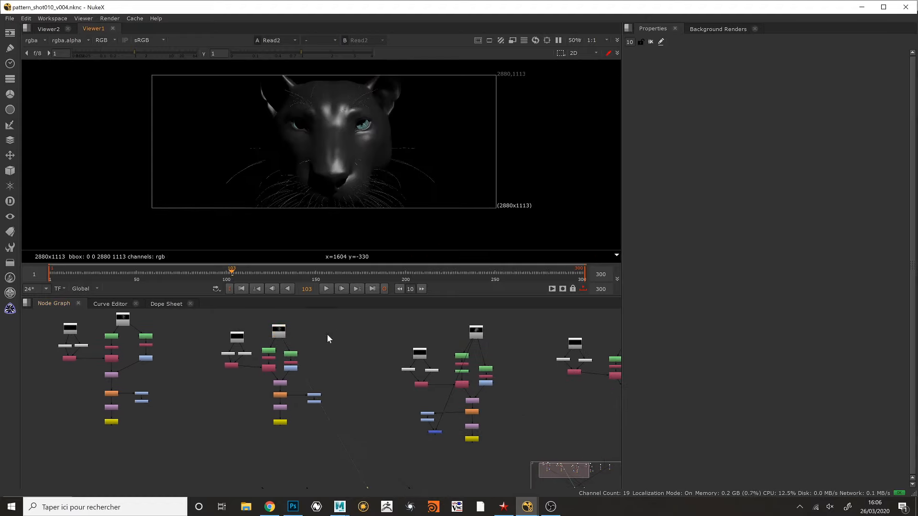
- Display the roto mask from the Shuffle4 node below Roto4 in the viewer and examine it around the eyes
{"action": "scroll", "coordinate": [353, 385], "scroll_direction": "up", "scroll_amount": 5}
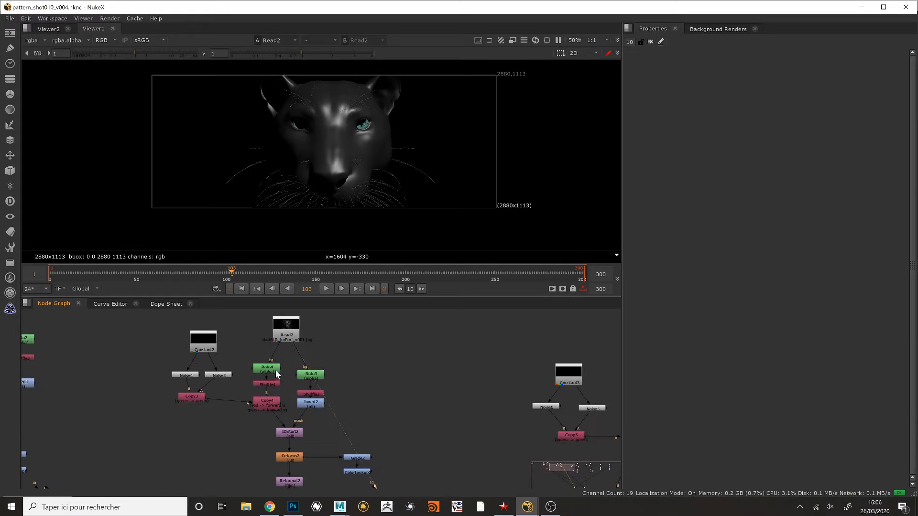
{"action": "left_click", "coordinate": [276, 371]}
{"action": "key", "text": "1"}
{"action": "key", "text": "1"}
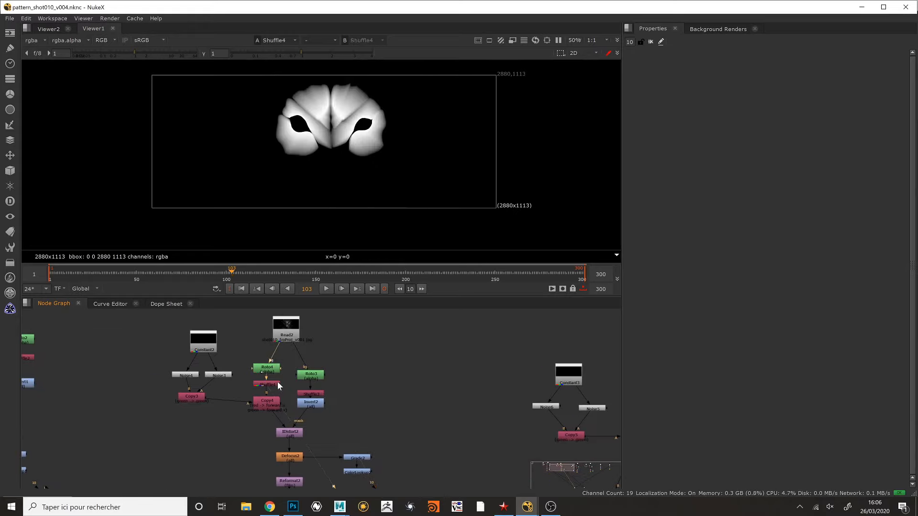
{"action": "scroll", "coordinate": [377, 129], "scroll_direction": "up", "scroll_amount": 3}
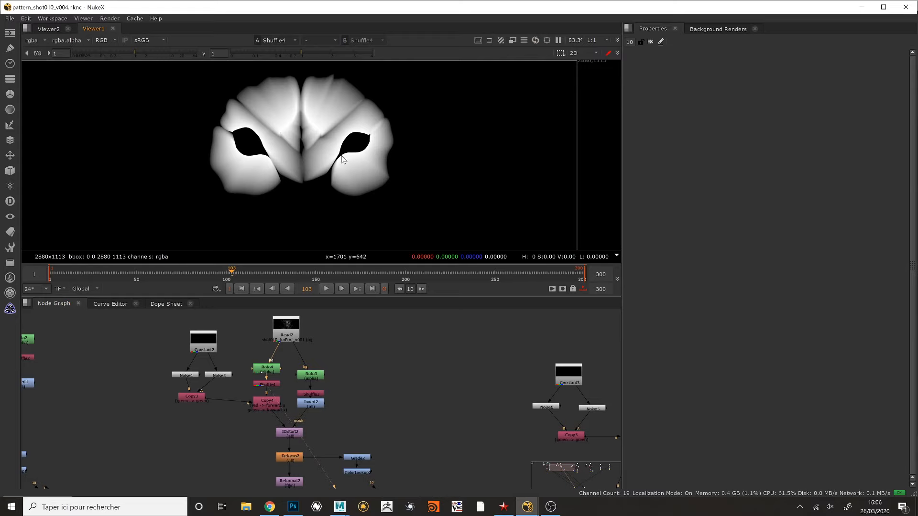
{"action": "middle_click_drag", "start_coordinate": [340, 153], "coordinate": [353, 149]}
- Open the Roto4 node's properties and select the Bezier2 shape around the eye to inspect its outline
{"action": "double_click", "coordinate": [268, 370]}
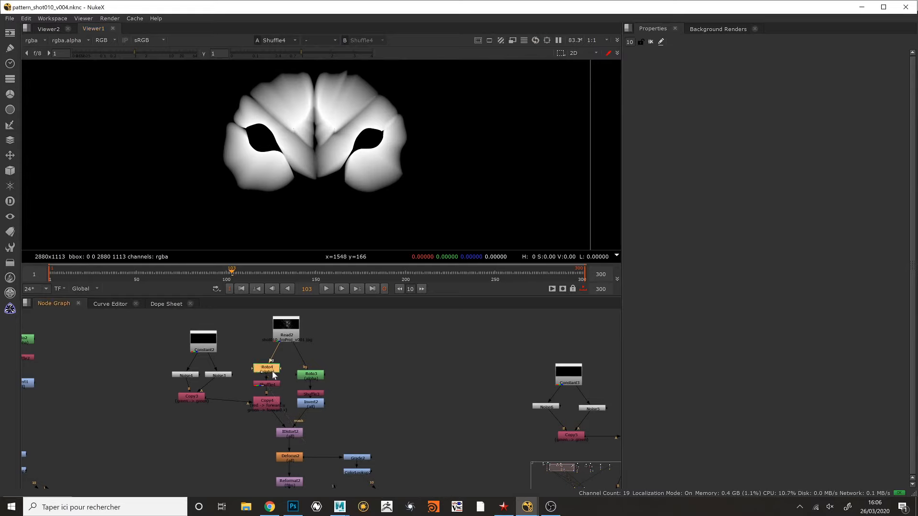
{"action": "left_click", "coordinate": [368, 152]}
{"action": "scroll", "coordinate": [397, 165], "scroll_direction": "down", "scroll_amount": 5}
{"action": "scroll", "coordinate": [412, 124], "scroll_direction": "up", "scroll_amount": 7}
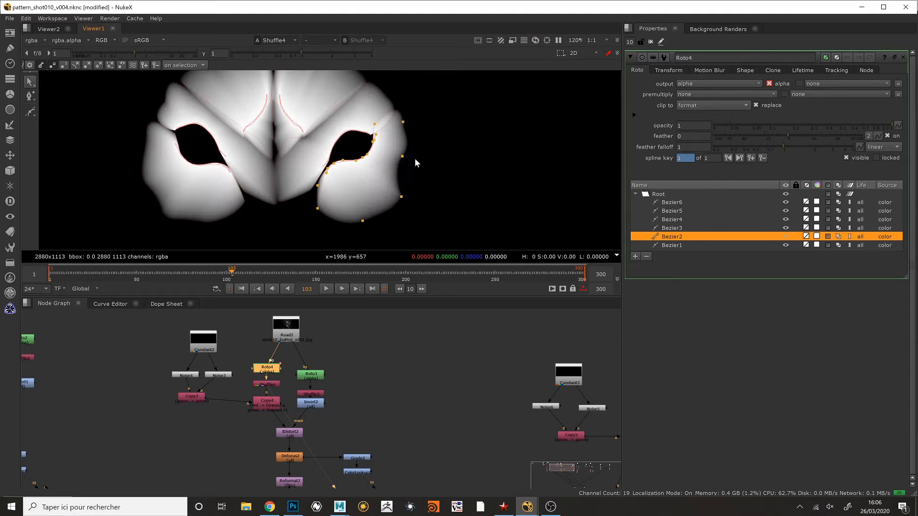
- Display the Read2 render in the viewer to compare the Roto4 outlines with the face
{"action": "left_click", "coordinate": [289, 333]}
{"action": "key", "text": "1"}
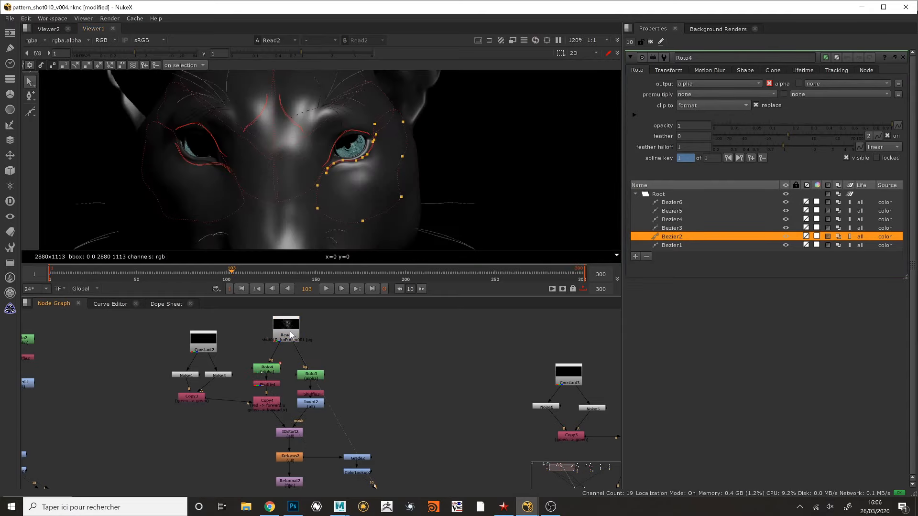
{"action": "scroll", "coordinate": [366, 153], "scroll_direction": "down", "scroll_amount": 5}
{"action": "scroll", "coordinate": [365, 153], "scroll_direction": "up", "scroll_amount": 1}
- View the output of the Copy4 node and the IDistort2 node in the viewer
{"action": "left_click", "coordinate": [274, 405]}
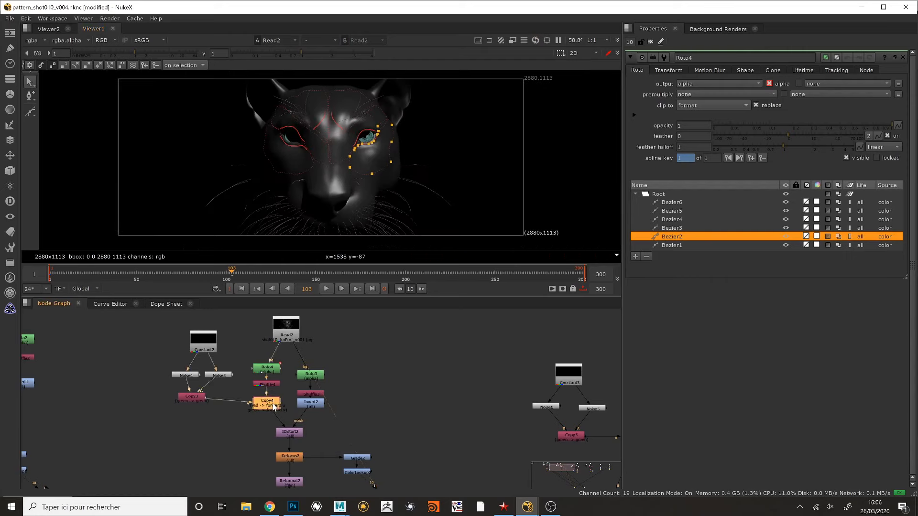
{"action": "key", "text": "1"}
{"action": "middle_click_drag", "start_coordinate": [349, 363], "coordinate": [372, 336]}
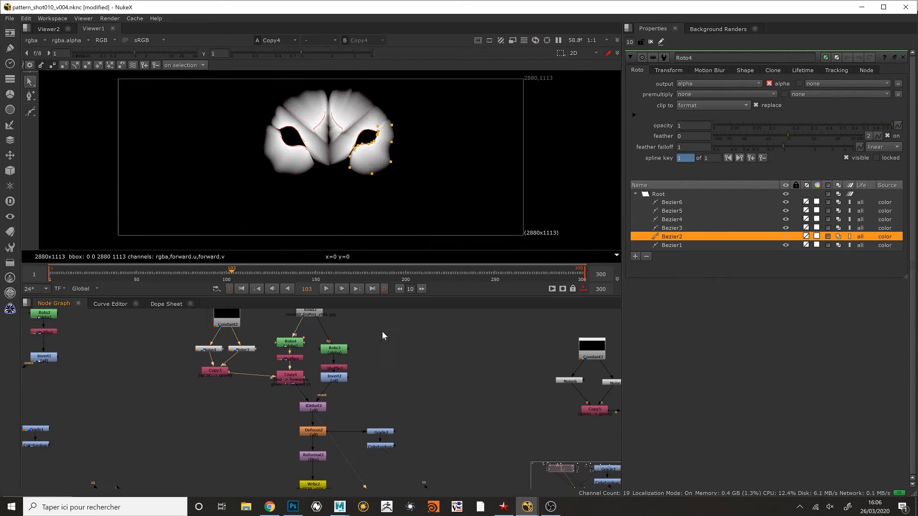
{"action": "left_click", "coordinate": [323, 406]}
{"action": "key", "text": "1"}
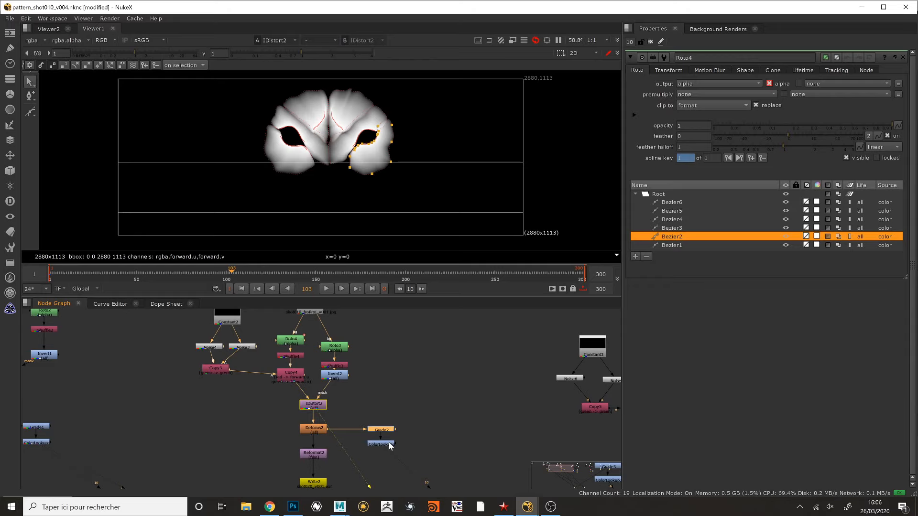
- View the ColorLookup2 output, open the node's properties and display its master curve
{"action": "left_click", "coordinate": [389, 443]}
{"action": "key", "text": "1"}
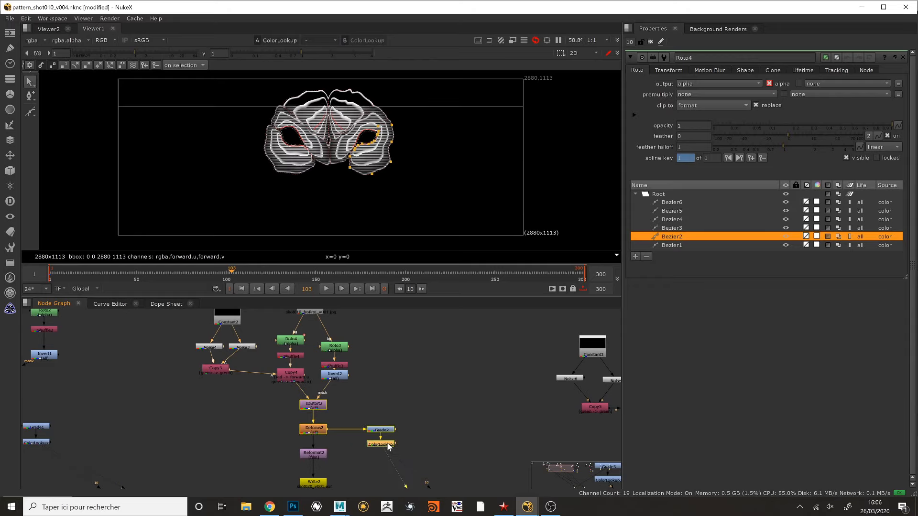
{"action": "double_click", "coordinate": [388, 445]}
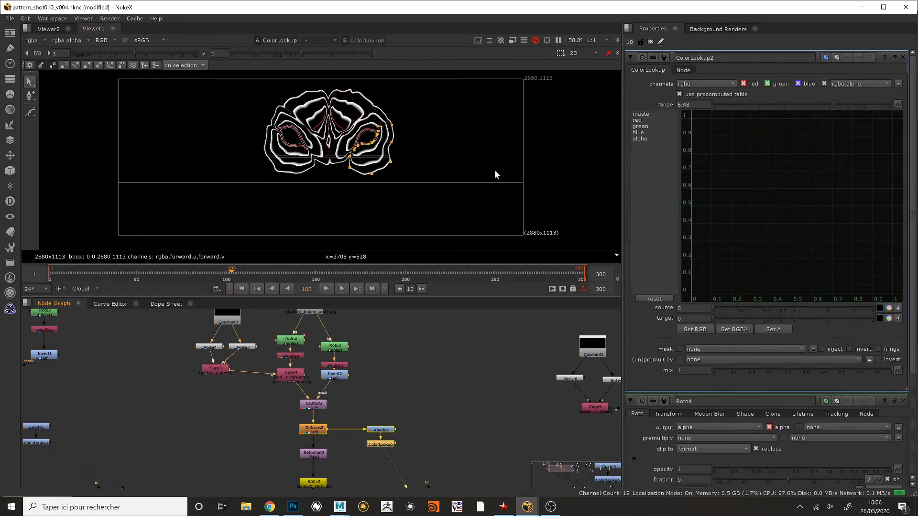
{"action": "left_click", "coordinate": [647, 121]}
{"action": "left_click", "coordinate": [652, 114]}
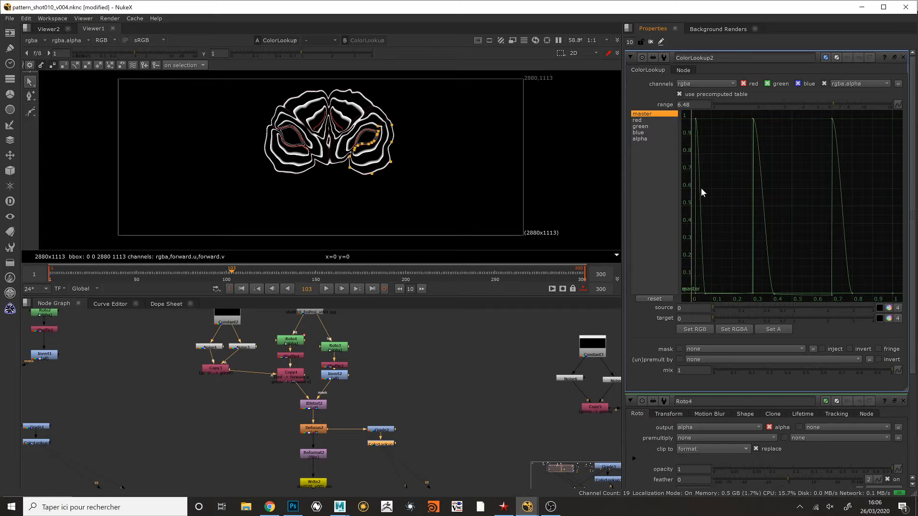
{"action": "scroll", "coordinate": [414, 160], "scroll_direction": "up", "scroll_amount": 6}
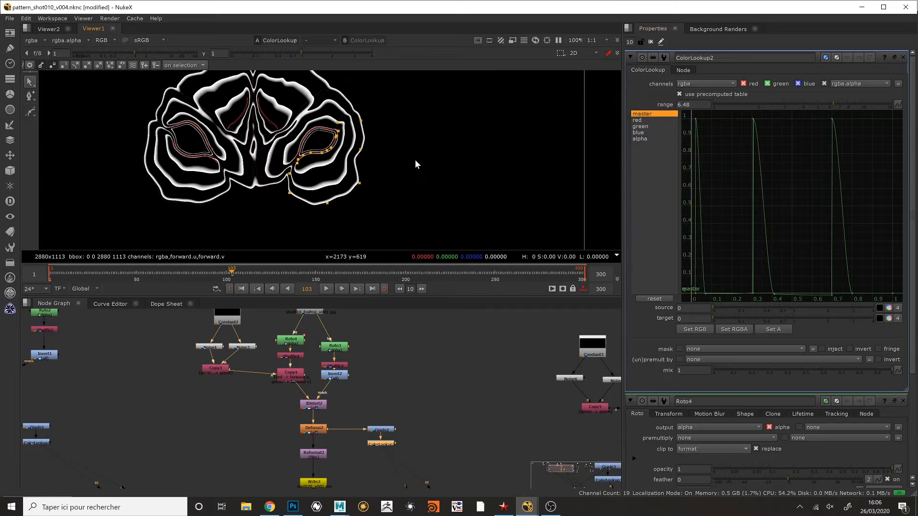
- Move the Grade2 and ColorLookup2 nodes slightly lower beside the Defocus2 node
{"action": "left_click_drag", "start_coordinate": [357, 408], "coordinate": [380, 446]}
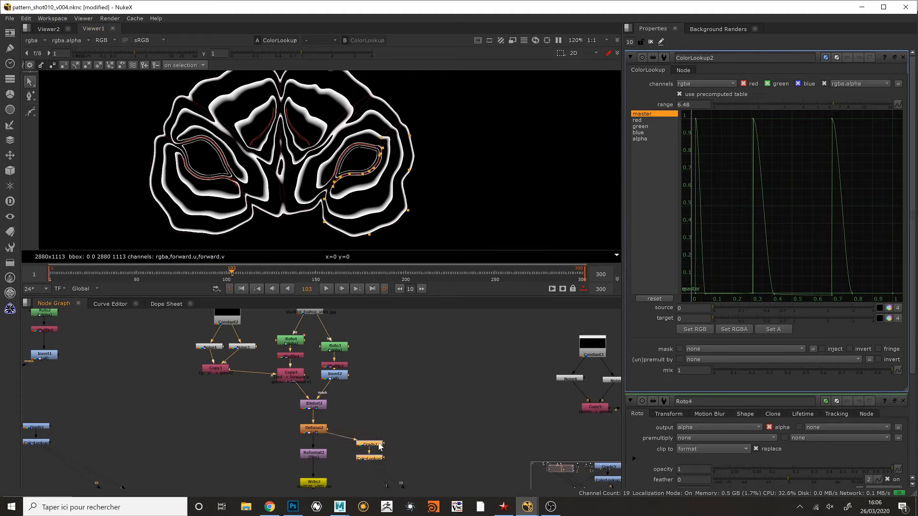
{"action": "middle_click_drag", "start_coordinate": [376, 408], "coordinate": [394, 404]}
{"action": "left_click", "coordinate": [408, 394]}
{"action": "mouse_move", "coordinate": [392, 457]}
{"action": "left_mouse_down"}
{"action": "mouse_move", "coordinate": [405, 443]}
{"action": "mouse_move", "coordinate": [403, 462]}
{"action": "left_mouse_up"}
{"action": "left_click", "coordinate": [403, 428]}
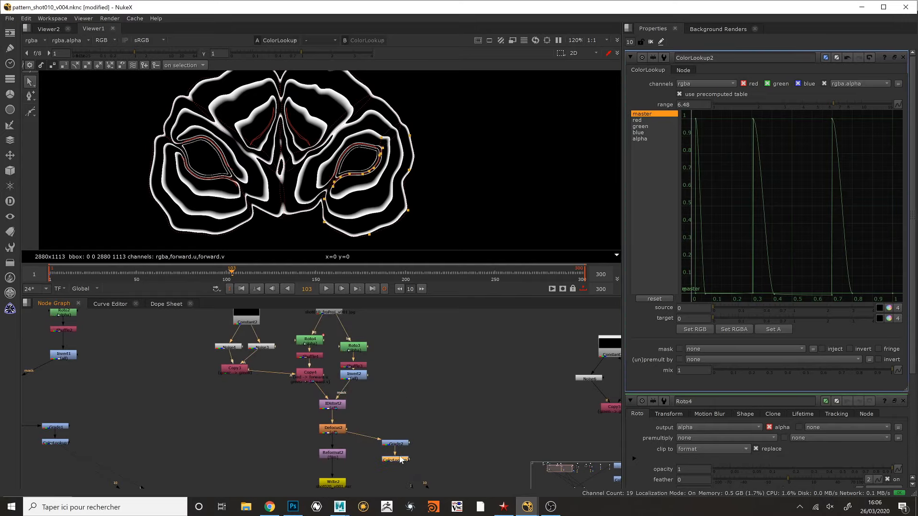
- Toggle the ColorLookup2 node off and on repeatedly to compare the soft mask with the contour-line pattern
{"action": "key", "text": "d"}
{"action": "key", "text": "d"}
{"action": "key", "text": "d"}
{"action": "key", "text": "d"}
{"action": "key", "text": "d"}
{"action": "key", "text": "d"}
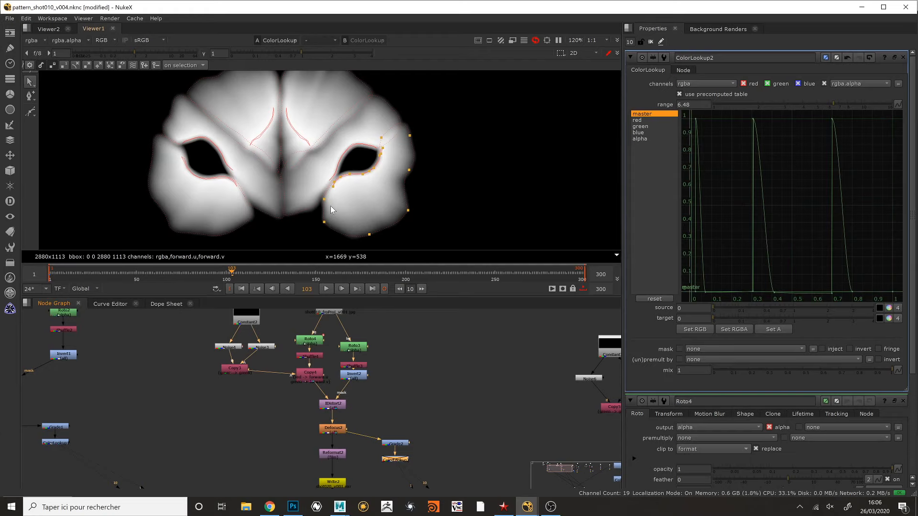
{"action": "key", "text": "d"}
{"action": "key", "text": "d"}
- Shift the Grade2 and ColorLookup2 nodes slightly upward beside Defocus2 and clear the node selection
{"action": "scroll", "coordinate": [344, 191], "scroll_direction": "down", "scroll_amount": 2}
{"action": "scroll", "coordinate": [344, 191], "scroll_direction": "up", "scroll_amount": 4}
{"action": "scroll", "coordinate": [344, 191], "scroll_direction": "down", "scroll_amount": 2}
{"action": "left_click_drag", "start_coordinate": [378, 416], "coordinate": [400, 436]}
{"action": "left_click", "coordinate": [405, 368]}
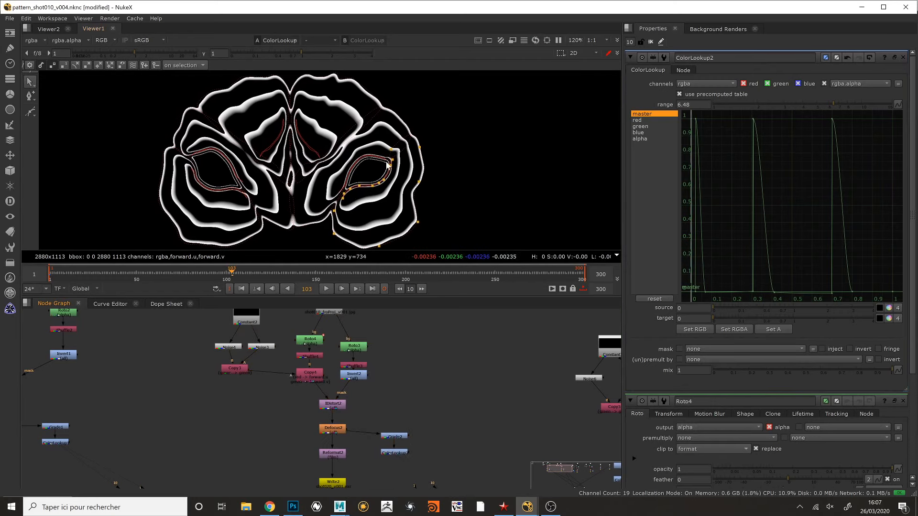
- Pull the outer lower roto point of the right-hand eye mask outward to about x 2109, y 454
{"action": "left_click_drag", "start_coordinate": [418, 222], "coordinate": [451, 220]}
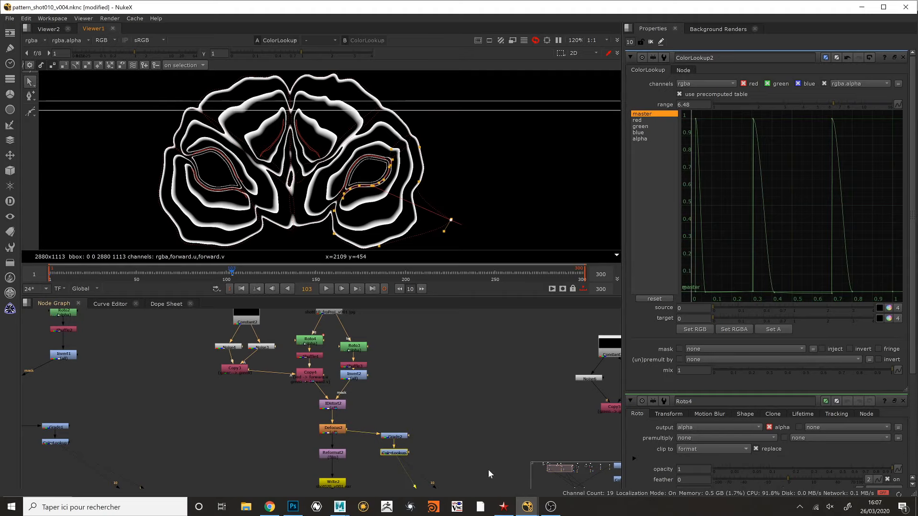
- Switch to Guerilla Render, abort the running render and minimise its window
{"action": "left_click", "coordinate": [504, 506]}
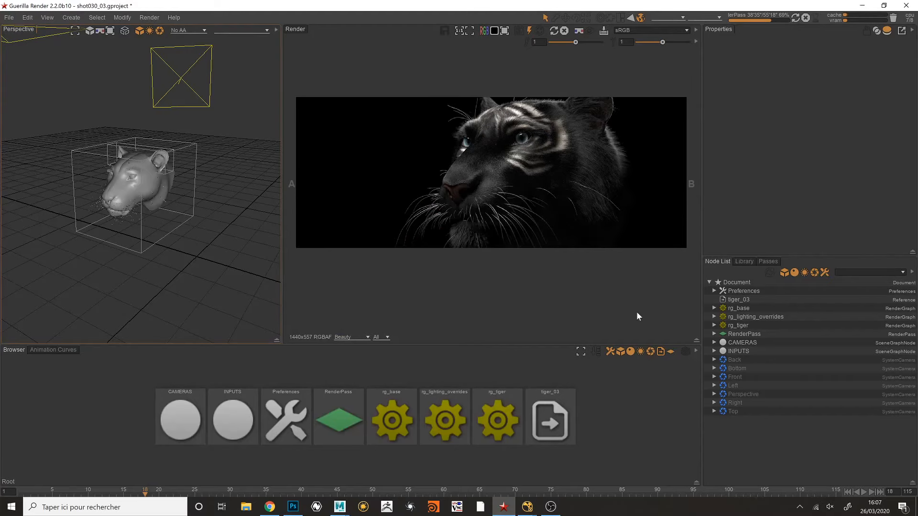
{"action": "left_click", "coordinate": [805, 17]}
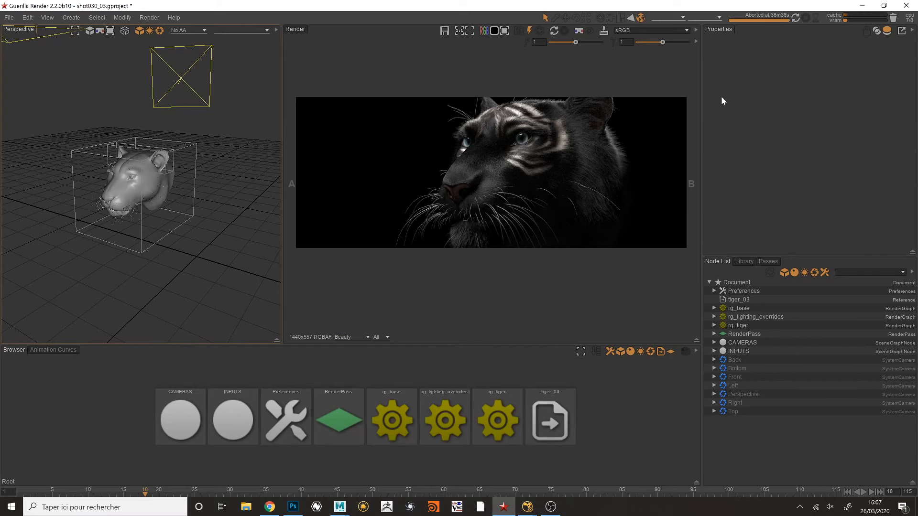
{"action": "left_click", "coordinate": [862, 7]}
- Move the displaced outer roto point back in beside the mask's lower cheek contour
{"action": "left_click_drag", "start_coordinate": [436, 224], "coordinate": [417, 218]}
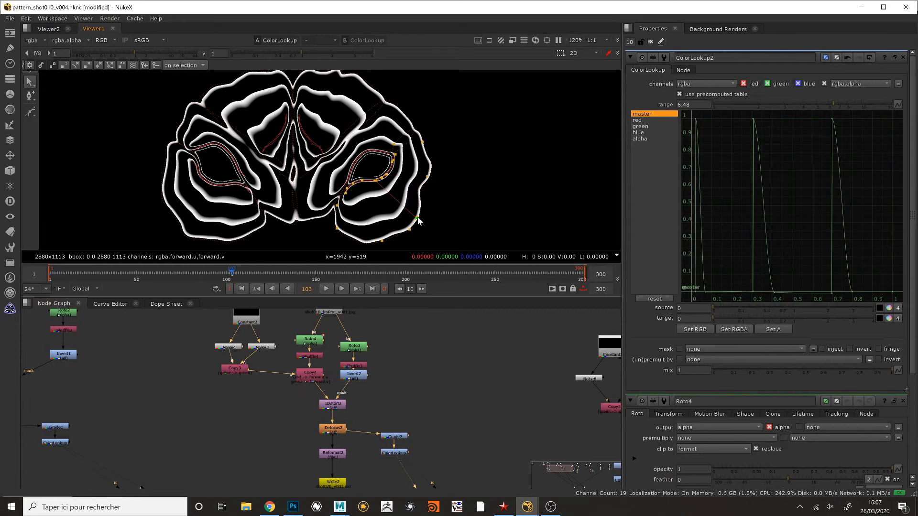
- Set the Grade2 offset to -0.08, comparing the Grade2 mask with the ColorLookup2 contour lines
{"action": "left_click", "coordinate": [342, 430]}
{"action": "double_click", "coordinate": [405, 438]}
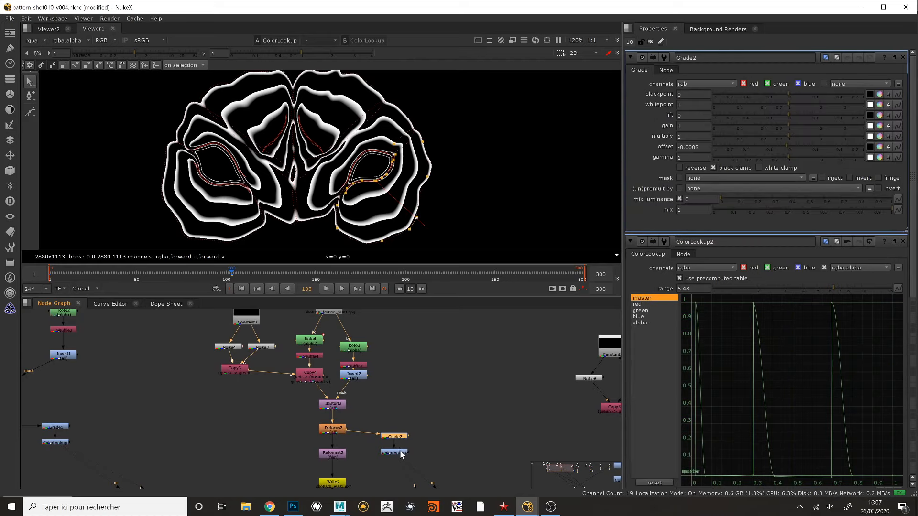
{"action": "left_click_drag", "start_coordinate": [787, 142], "coordinate": [768, 149]}
{"action": "left_click", "coordinate": [399, 436], "text": "ctrl+shift"}
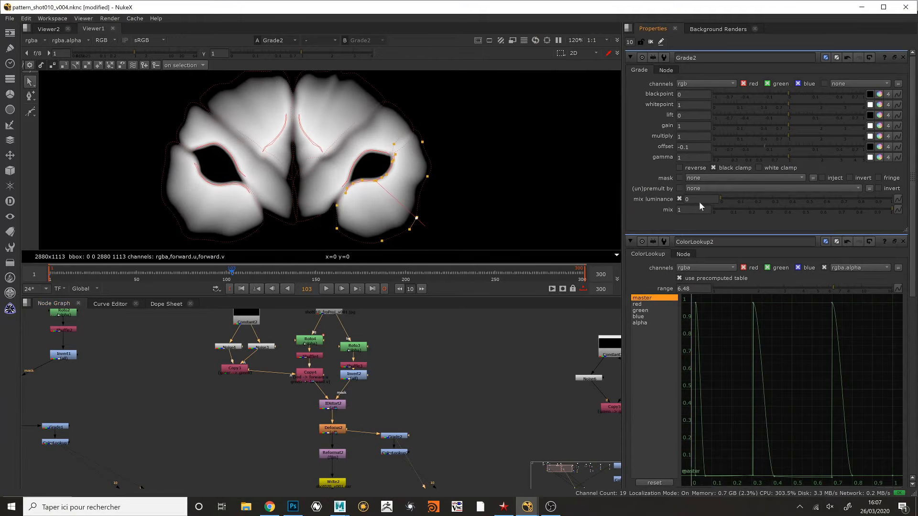
{"action": "left_click", "coordinate": [395, 453], "text": "ctrl+shift"}
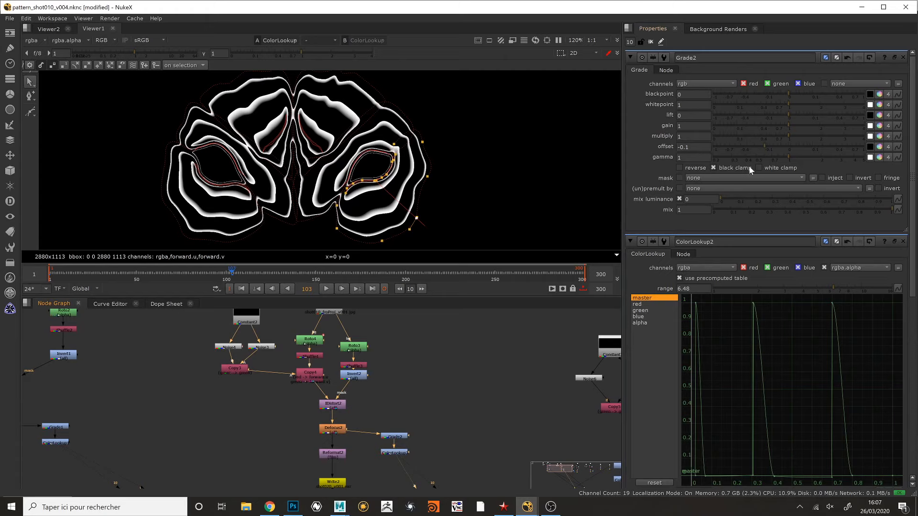
{"action": "mouse_move", "coordinate": [763, 147]}
{"action": "left_mouse_down"}
{"action": "mouse_move", "coordinate": [740, 147]}
{"action": "mouse_move", "coordinate": [787, 148]}
{"action": "mouse_move", "coordinate": [728, 150]}
{"action": "mouse_move", "coordinate": [765, 151]}
{"action": "left_mouse_up"}
- View the Defocus2 mask output and compare it with the Read2 source render
{"action": "middle_click_drag", "start_coordinate": [417, 376], "coordinate": [393, 386]}
{"action": "key", "text": "1"}
{"action": "scroll", "coordinate": [336, 171], "scroll_direction": "down", "scroll_amount": 3}
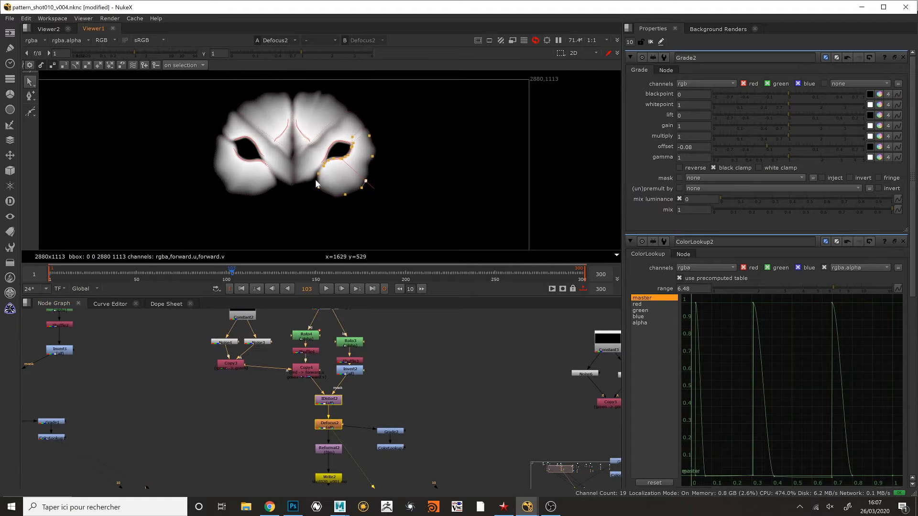
{"action": "middle_click_drag", "start_coordinate": [402, 356], "coordinate": [402, 397]}
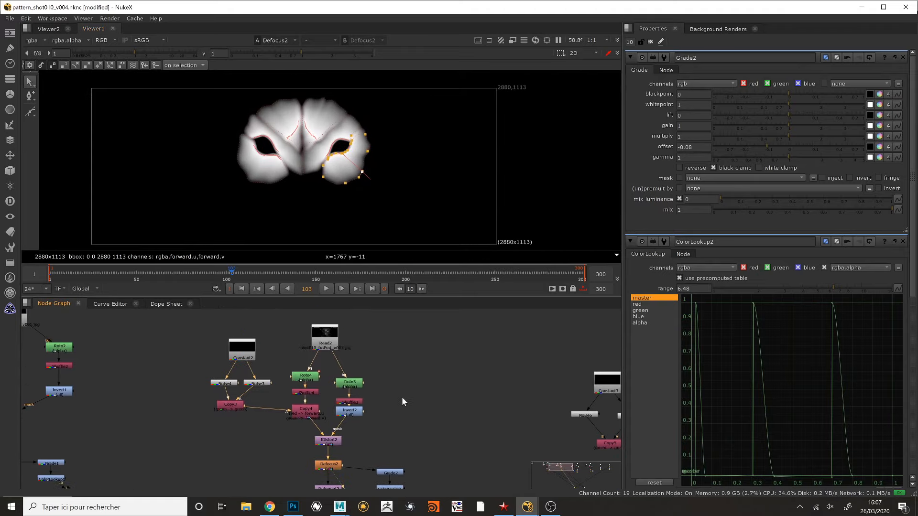
{"action": "left_click", "coordinate": [339, 345]}
{"action": "key", "text": "1"}
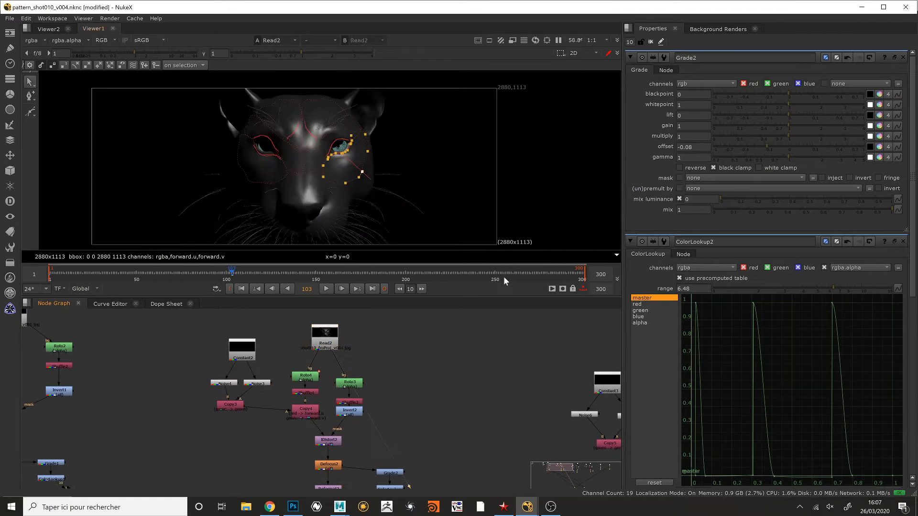
- Switch to Maya and unhide the CAM_PROJ_010 and CAM_020 cameras
{"action": "key", "text": "alt+Tab"}
{"action": "left_click", "coordinate": [530, 205]}
{"action": "left_click_drag", "start_coordinate": [531, 208], "coordinate": [443, 200], "text": "alt"}
{"action": "scroll", "coordinate": [443, 200], "scroll_direction": "down", "scroll_amount": 3}
{"action": "left_click", "coordinate": [114, 164]}
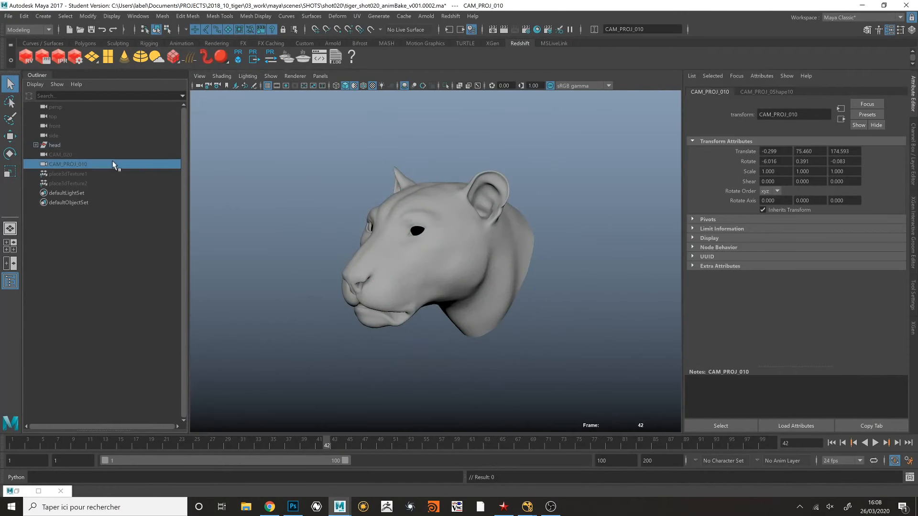
{"action": "key", "text": "h"}
{"action": "left_click", "coordinate": [92, 155]}
{"action": "key", "text": "h"}
- Show all object types in the viewport so that both cameras are displayed with the head
{"action": "left_click_drag", "start_coordinate": [287, 156], "coordinate": [404, 190], "text": "alt"}
{"action": "scroll", "coordinate": [304, 192], "scroll_direction": "down", "scroll_amount": 6}
{"action": "left_click", "coordinate": [271, 76]}
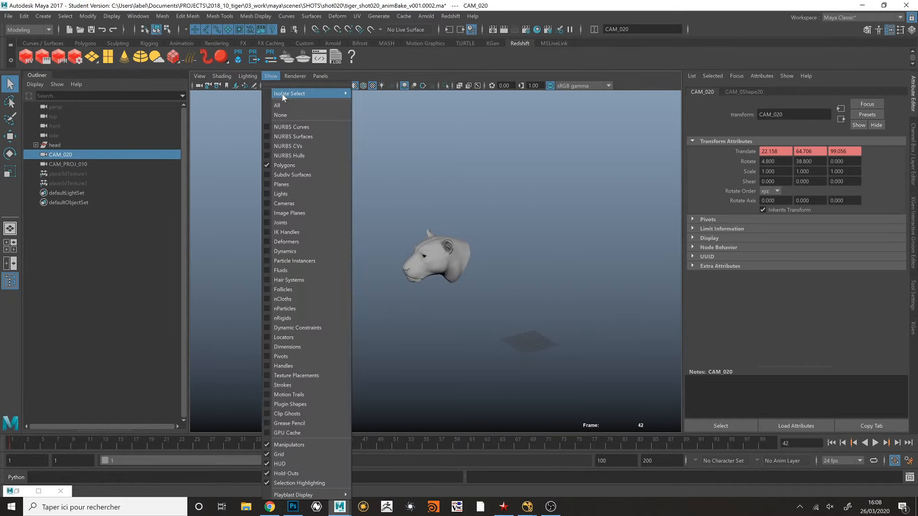
{"action": "left_click", "coordinate": [280, 103]}
{"action": "scroll", "coordinate": [373, 161], "scroll_direction": "up", "scroll_amount": 1}
{"action": "middle_click_drag", "start_coordinate": [378, 162], "coordinate": [469, 159], "text": "alt"}
- Select CAM_PROJ_010 and compare the head's front view with the Read2 source render in Nuke
{"action": "left_click", "coordinate": [91, 164]}
{"action": "left_click_drag", "start_coordinate": [224, 311], "coordinate": [429, 286], "text": "alt"}
{"action": "key", "text": "alt+Tab"}
{"action": "left_click", "coordinate": [408, 240]}
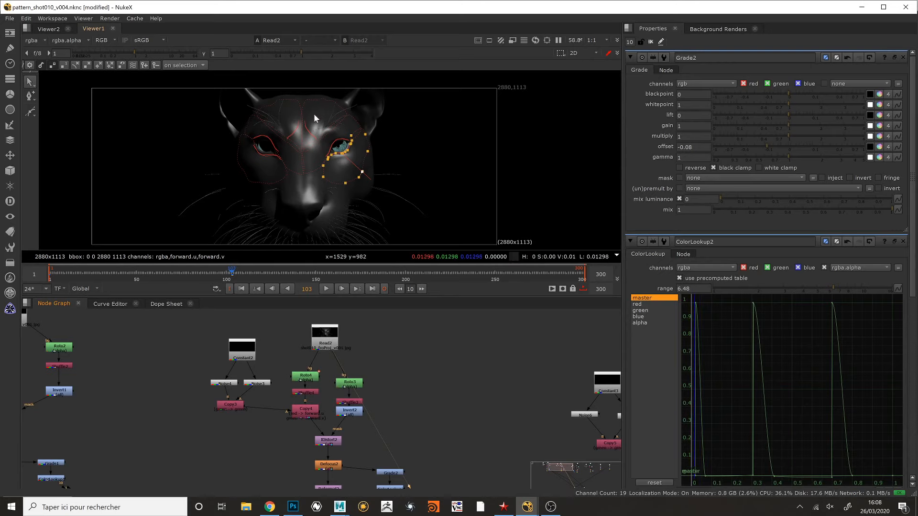
{"action": "key", "text": "alt+Tab"}
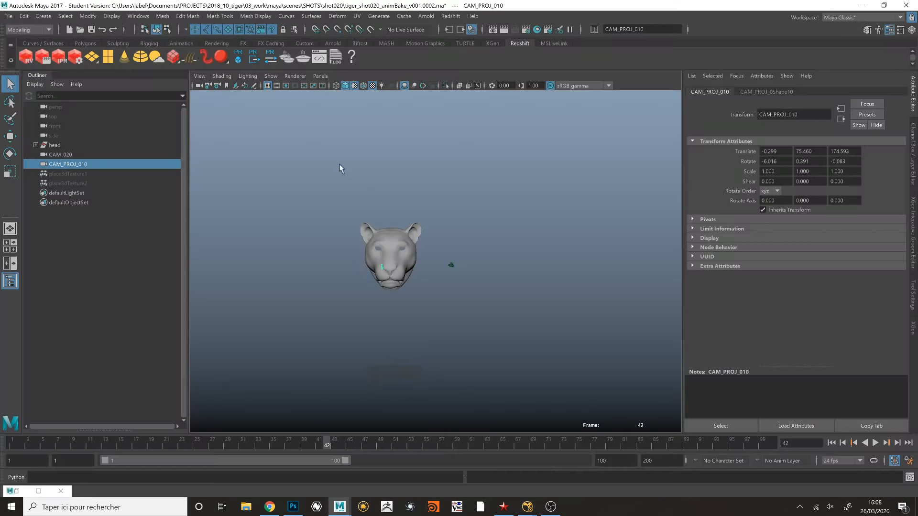
- Select the CAM_020 camera and look through it in the viewport
{"action": "left_click", "coordinate": [459, 266]}
{"action": "mouse_move", "coordinate": [458, 266]}
{"action": "left_mouse_down", "text": "alt"}
{"action": "mouse_move", "coordinate": [498, 279]}
{"action": "mouse_move", "coordinate": [454, 266]}
{"action": "left_mouse_up", "text": "alt"}
{"action": "left_click", "coordinate": [320, 76]}
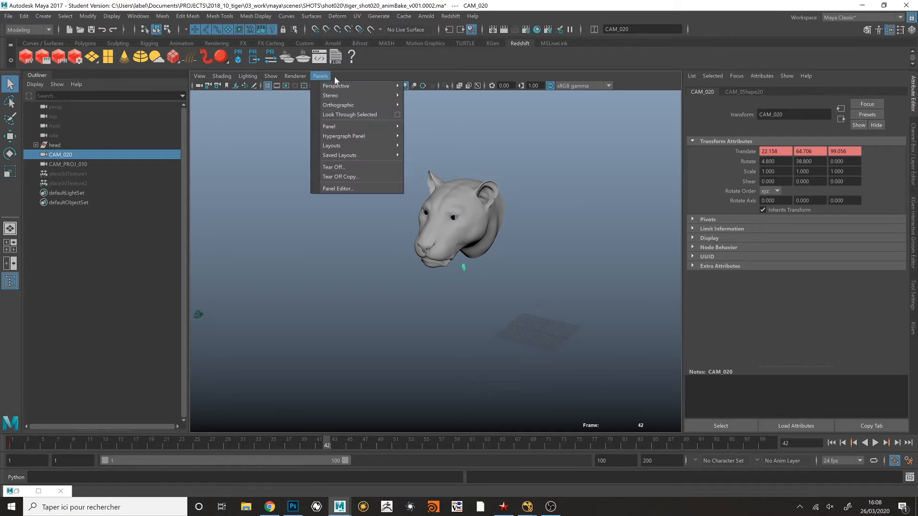
{"action": "mouse_move", "coordinate": [347, 87]}
{"action": "left_click", "coordinate": [439, 96]}
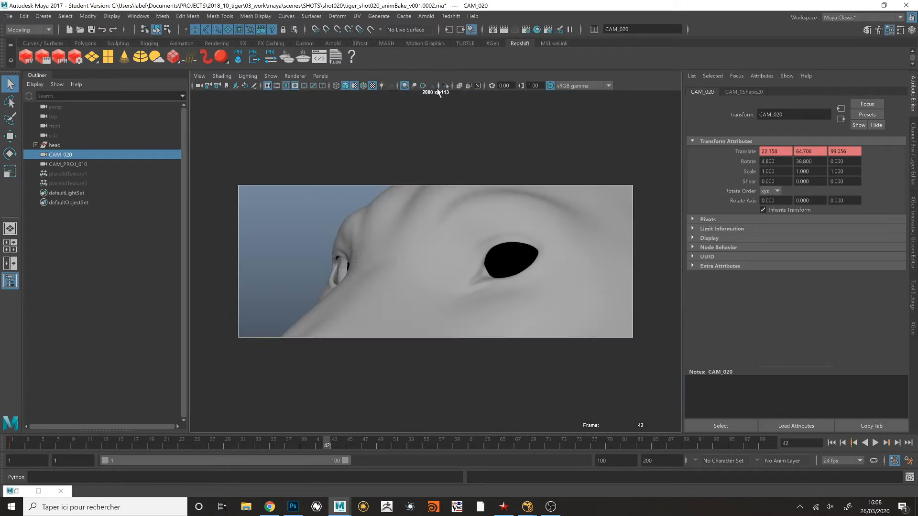
- Scrub and play back the shot through CAM_020 to review its camera animation
{"action": "left_click_drag", "start_coordinate": [326, 448], "coordinate": [63, 447]}
{"action": "key", "text": "alt+v"}
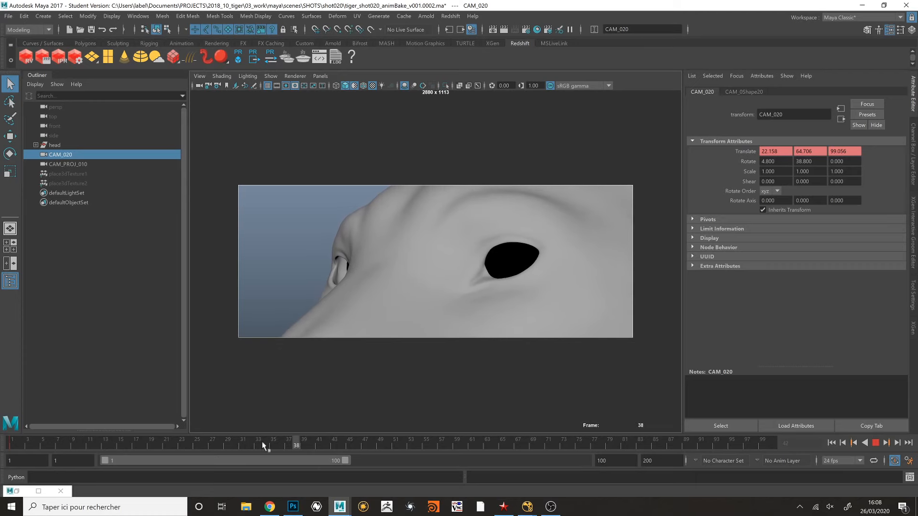
{"action": "key", "text": "alt+v"}
- Open the Hypershade and solo the gradient file texture in the projected shader's node network
{"action": "left_click", "coordinate": [537, 29]}
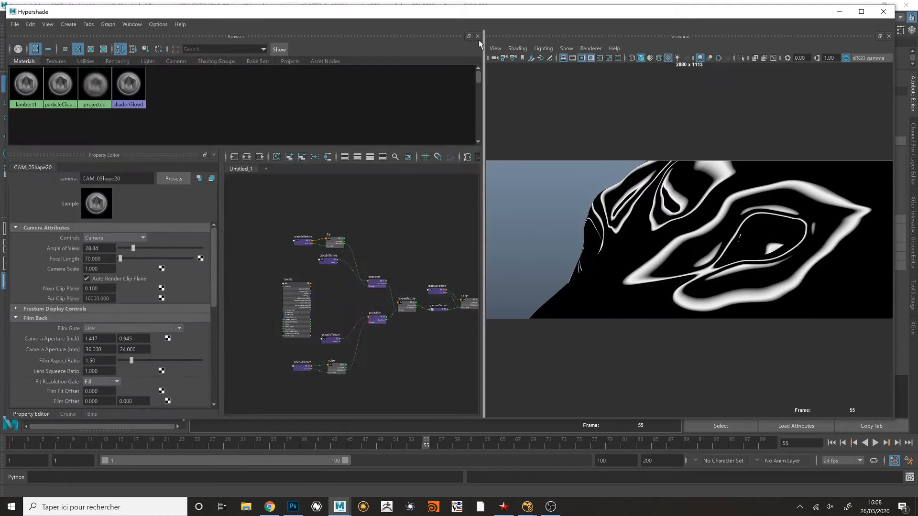
{"action": "scroll", "coordinate": [383, 226], "scroll_direction": "up", "scroll_amount": 1}
{"action": "scroll", "coordinate": [383, 226], "scroll_direction": "down", "scroll_amount": 4}
{"action": "middle_click_drag", "start_coordinate": [383, 227], "coordinate": [367, 190], "text": "alt"}
{"action": "scroll", "coordinate": [356, 221], "scroll_direction": "up", "scroll_amount": 1}
{"action": "scroll", "coordinate": [361, 225], "scroll_direction": "up", "scroll_amount": 4}
{"action": "left_click", "coordinate": [284, 230]}
{"action": "scroll", "coordinate": [371, 239], "scroll_direction": "up", "scroll_amount": 2}
{"action": "scroll", "coordinate": [390, 265], "scroll_direction": "up", "scroll_amount": 2}
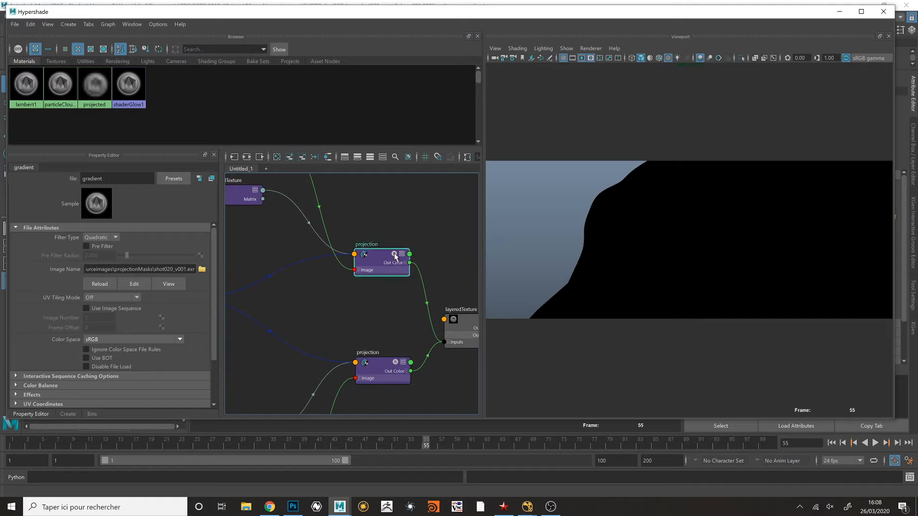
- Solo the projectGradient projection node and move the Hypershade window clear of the main viewport
{"action": "left_click", "coordinate": [395, 255]}
{"action": "scroll", "coordinate": [396, 214], "scroll_direction": "down", "scroll_amount": 4}
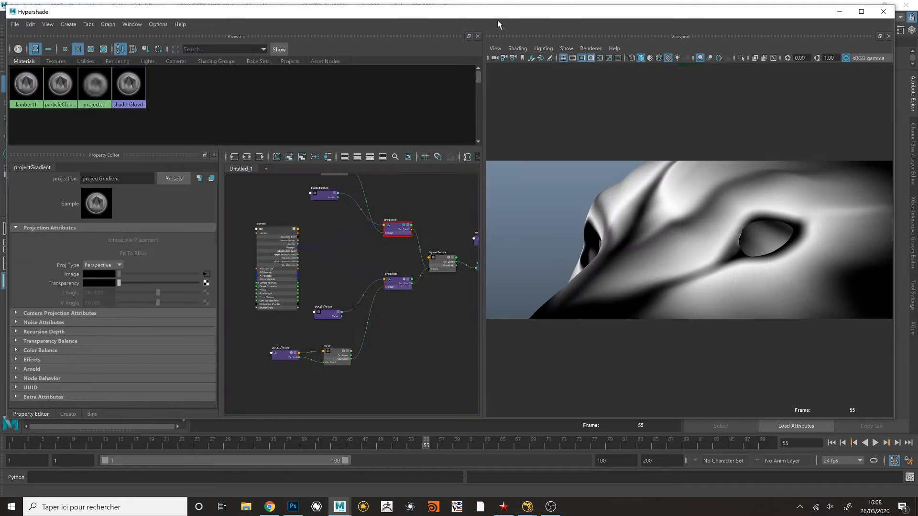
{"action": "left_click_drag", "start_coordinate": [498, 19], "coordinate": [401, 501]}
- Return the main viewport to the perspective view and turn on shaded display with texture maps
{"action": "key", "text": "space"}
{"action": "left_click_drag", "start_coordinate": [325, 241], "coordinate": [327, 190]}
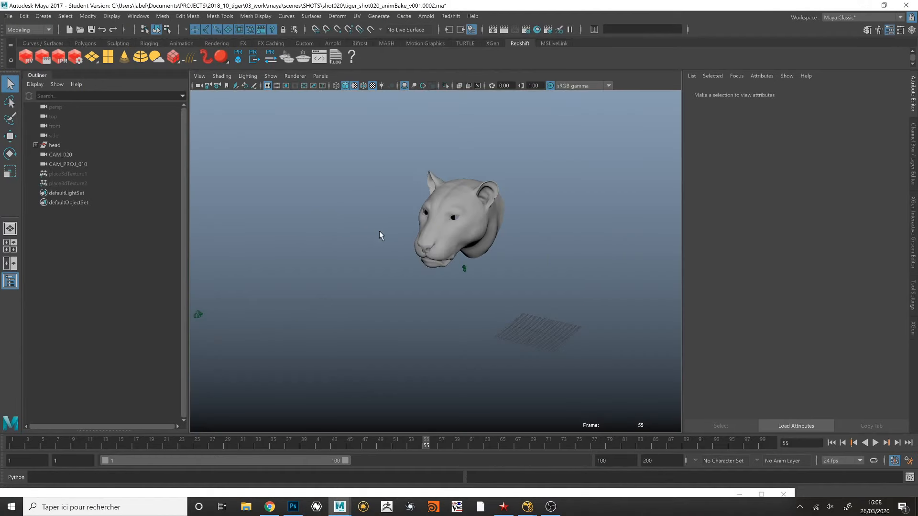
{"action": "left_click_drag", "start_coordinate": [380, 231], "coordinate": [407, 227], "text": "alt"}
{"action": "key", "text": "6"}
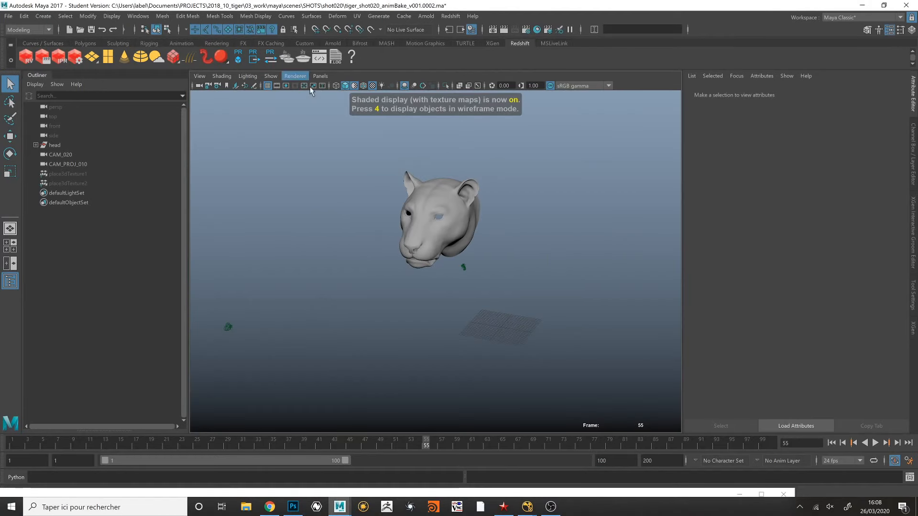
{"action": "left_click", "coordinate": [354, 87]}
- Examine from several angles how the projected gradient mask falls on the head around the eyes
{"action": "left_click_drag", "start_coordinate": [410, 211], "coordinate": [583, 234], "text": "alt"}
{"action": "middle_click_drag", "start_coordinate": [583, 234], "coordinate": [568, 264], "text": "alt"}
{"action": "left_click_drag", "start_coordinate": [360, 160], "coordinate": [334, 155]}
{"action": "key", "text": "f"}
{"action": "left_click_drag", "start_coordinate": [506, 230], "coordinate": [457, 224], "text": "alt"}
{"action": "left_click", "coordinate": [623, 286]}
{"action": "mouse_move", "coordinate": [581, 255]}
{"action": "left_mouse_down", "text": "alt"}
{"action": "mouse_move", "coordinate": [573, 254]}
{"action": "mouse_move", "coordinate": [619, 252]}
{"action": "mouse_move", "coordinate": [586, 286]}
{"action": "mouse_move", "coordinate": [534, 250]}
{"action": "mouse_move", "coordinate": [592, 264]}
{"action": "mouse_move", "coordinate": [584, 237]}
{"action": "mouse_move", "coordinate": [594, 255]}
{"action": "mouse_move", "coordinate": [576, 263]}
{"action": "left_mouse_up", "text": "alt"}
{"action": "scroll", "coordinate": [576, 263], "scroll_direction": "up", "scroll_amount": 6}
{"action": "middle_click_drag", "start_coordinate": [578, 254], "coordinate": [611, 297], "text": "alt"}
{"action": "left_click_drag", "start_coordinate": [565, 260], "coordinate": [540, 239], "text": "alt"}
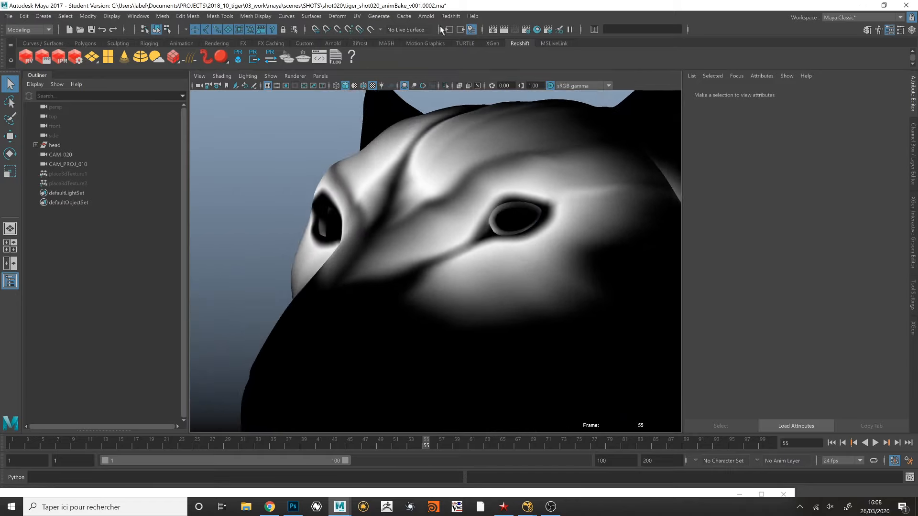
- Bring the Hypershade window back into view and solo the projectNoise projection node
{"action": "left_click_drag", "start_coordinate": [373, 495], "coordinate": [454, 18]}
{"action": "middle_click_drag", "start_coordinate": [396, 262], "coordinate": [361, 192], "text": "alt"}
{"action": "scroll", "coordinate": [349, 311], "scroll_direction": "up", "scroll_amount": 3}
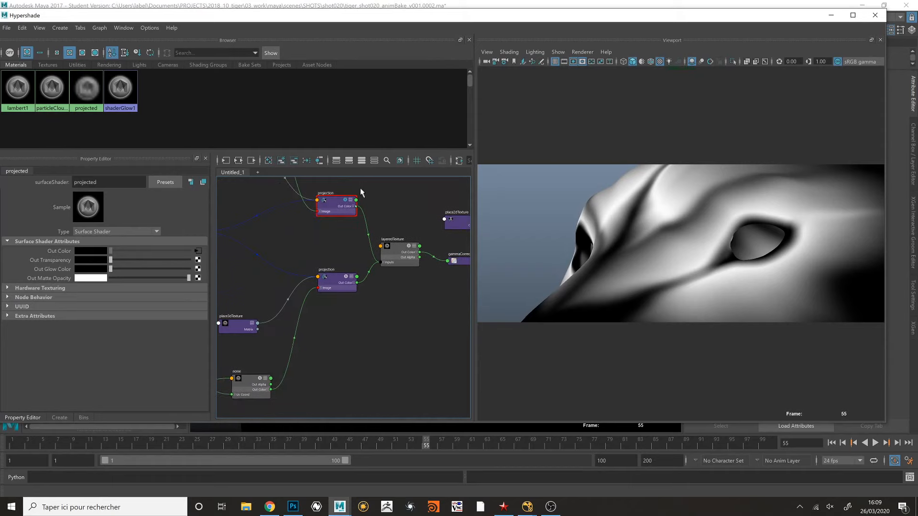
{"action": "left_click", "coordinate": [347, 281]}
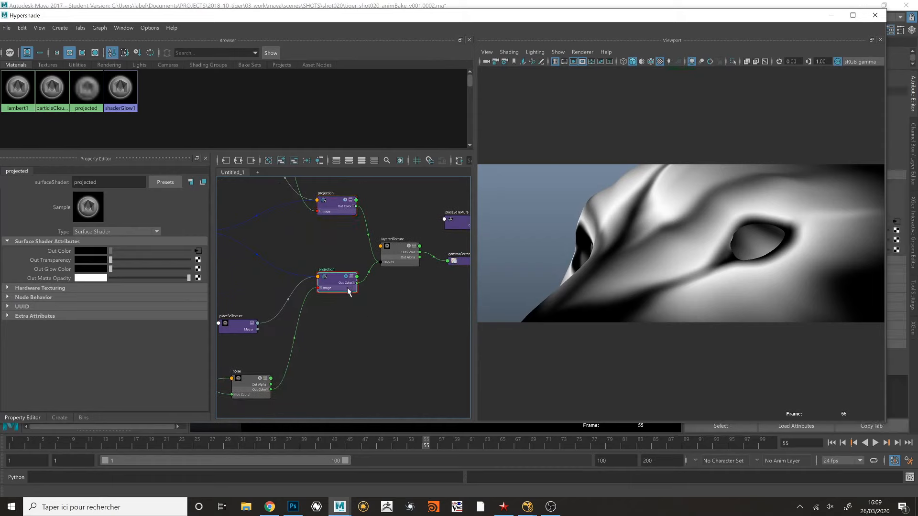
- Scrub and play the animation to check how the projected noise sits on the head
{"action": "middle_click_drag", "start_coordinate": [336, 259], "coordinate": [347, 250], "text": "alt"}
{"action": "left_click_drag", "start_coordinate": [257, 442], "coordinate": [381, 445]}
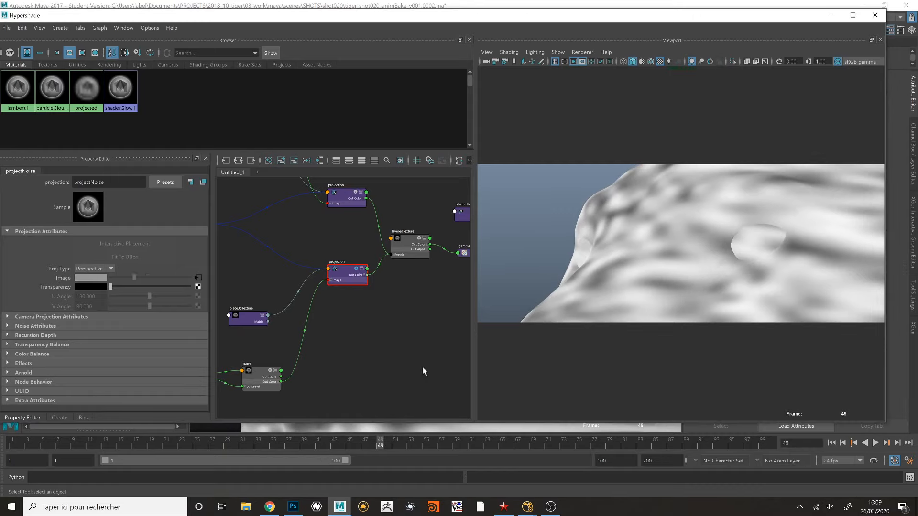
{"action": "key", "text": "alt+v"}
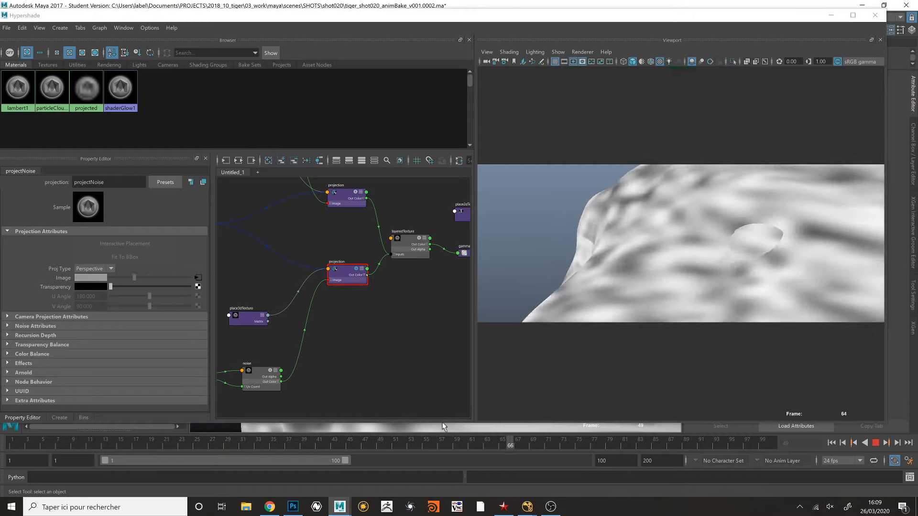
{"action": "left_click_drag", "start_coordinate": [248, 415], "coordinate": [416, 407]}
- Solo the addNoise layered texture and scrub to frame 51 to review the blended gradient and noise
{"action": "middle_click_drag", "start_coordinate": [405, 291], "coordinate": [276, 336], "text": "alt"}
{"action": "left_click", "coordinate": [290, 288]}
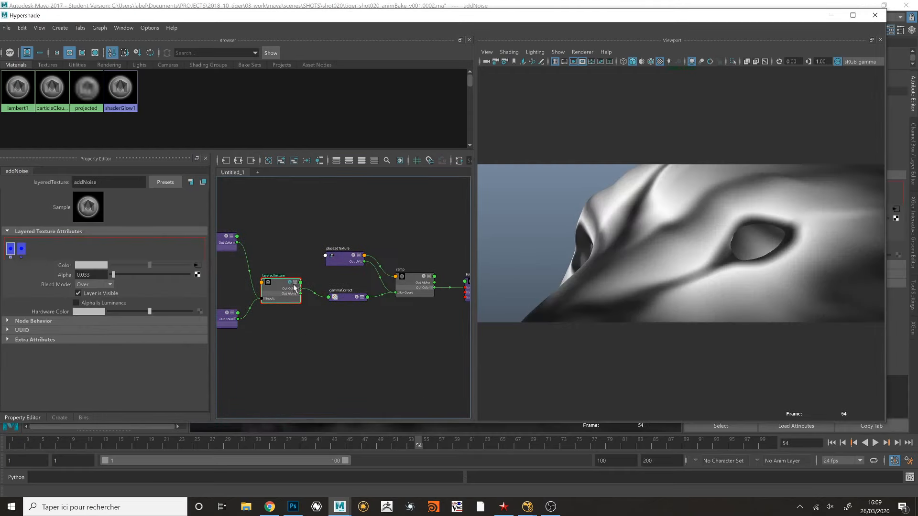
{"action": "middle_click_drag", "start_coordinate": [315, 315], "coordinate": [359, 315], "text": "alt"}
{"action": "left_click_drag", "start_coordinate": [418, 445], "coordinate": [396, 444]}
- Try an alpha of 0.121 on the addNoise texture's noise layer and undo the change
{"action": "left_click_drag", "start_coordinate": [323, 304], "coordinate": [324, 303]}
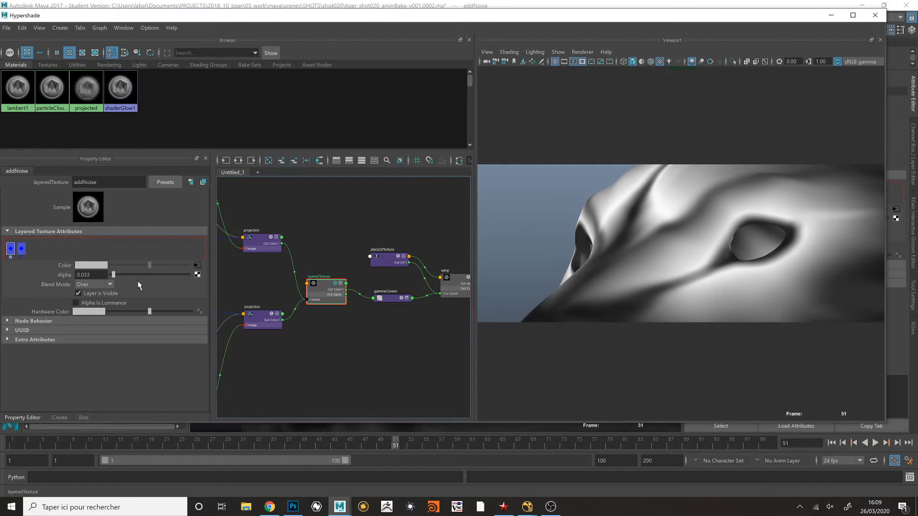
{"action": "left_click_drag", "start_coordinate": [114, 276], "coordinate": [120, 276]}
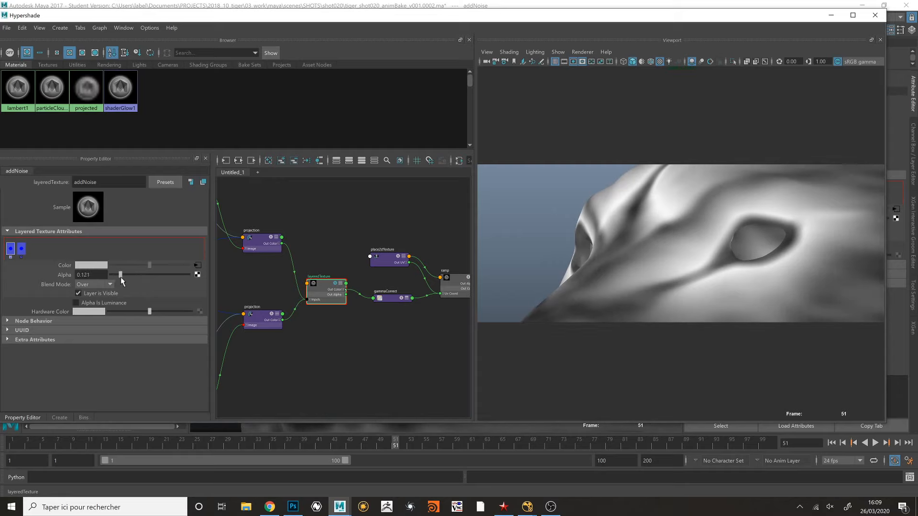
{"action": "key", "text": "ctrl+z"}
- Solo the remapGradient ramp and inspect the attributes of the animateGamma and remapGradient nodes
{"action": "mouse_move", "coordinate": [346, 336]}
{"action": "middle_mouse_down", "text": "alt"}
{"action": "mouse_move", "coordinate": [331, 333]}
{"action": "mouse_move", "coordinate": [341, 318]}
{"action": "middle_mouse_up", "text": "alt"}
{"action": "left_click", "coordinate": [410, 278]}
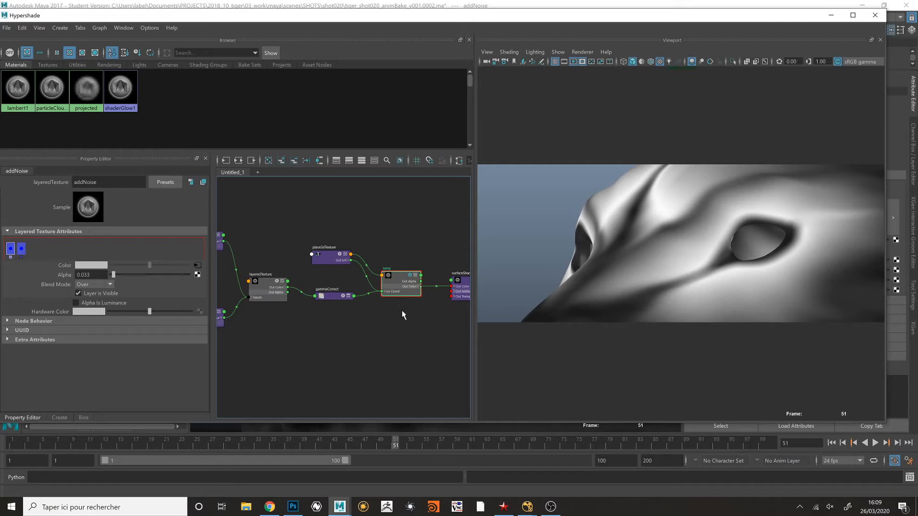
{"action": "left_click", "coordinate": [336, 291]}
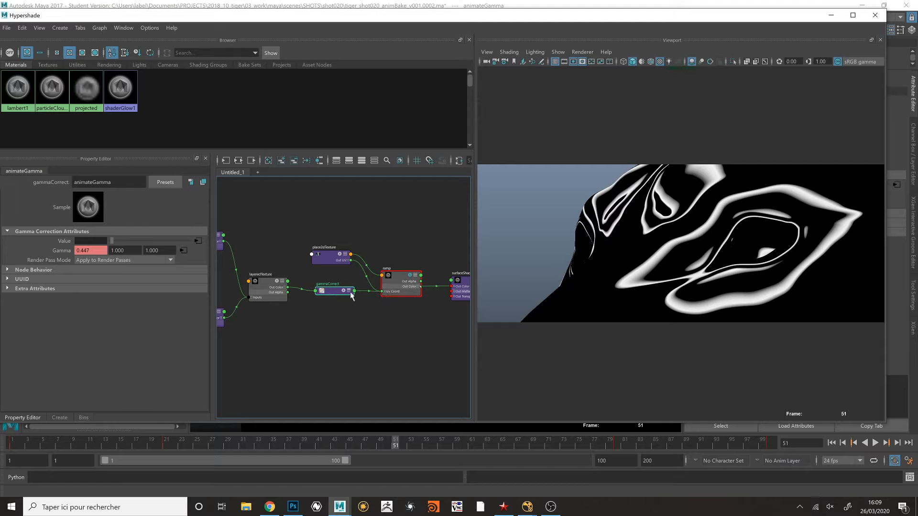
{"action": "left_click", "coordinate": [401, 296]}
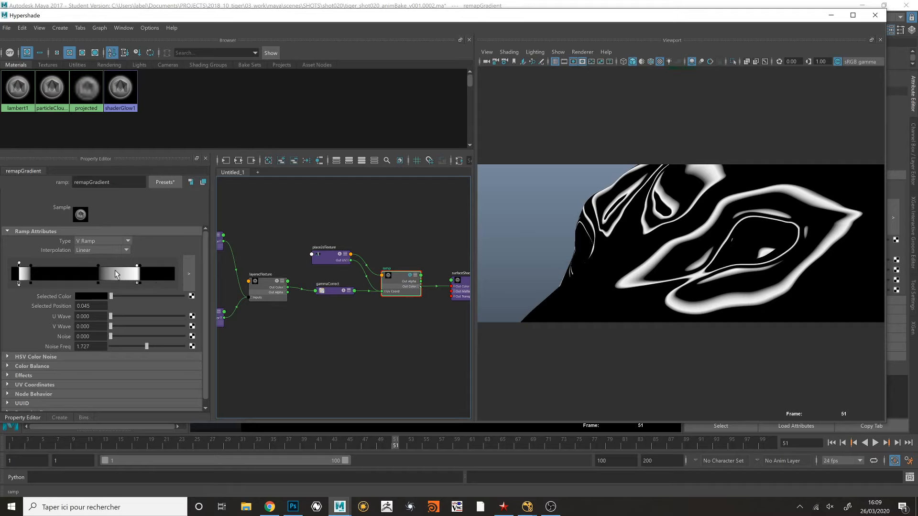
- Play the remapped contour pattern, stop at frame 39 and display the addNoise layered texture's attributes
{"action": "middle_click_drag", "start_coordinate": [313, 309], "coordinate": [323, 301], "text": "alt"}
{"action": "mouse_move", "coordinate": [397, 441]}
{"action": "left_mouse_down"}
{"action": "mouse_move", "coordinate": [21, 421]}
{"action": "mouse_move", "coordinate": [499, 439]}
{"action": "mouse_move", "coordinate": [306, 429]}
{"action": "left_mouse_up"}
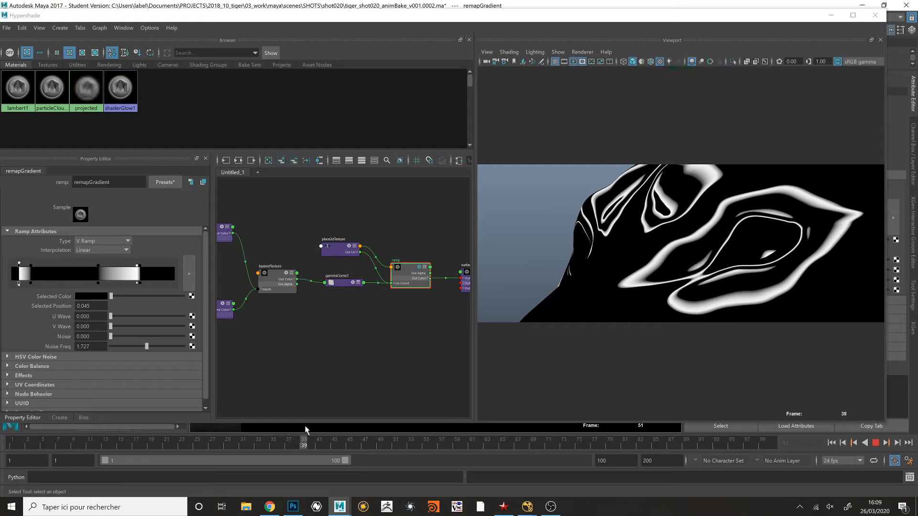
{"action": "middle_click_drag", "start_coordinate": [269, 303], "coordinate": [293, 302], "text": "alt"}
{"action": "left_click", "coordinate": [302, 290]}
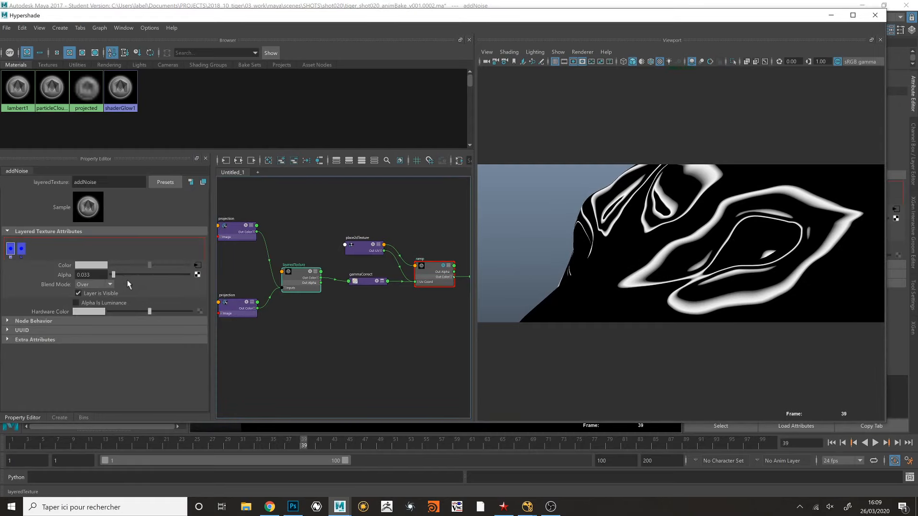
- Try an alpha of 0.068 on the addNoise texture's noise layer, select the animateGamma node and play back the animation
{"action": "mouse_move", "coordinate": [114, 278]}
{"action": "left_mouse_down"}
{"action": "mouse_move", "coordinate": [125, 277]}
{"action": "mouse_move", "coordinate": [117, 280]}
{"action": "left_mouse_up"}
{"action": "left_click", "coordinate": [356, 283]}
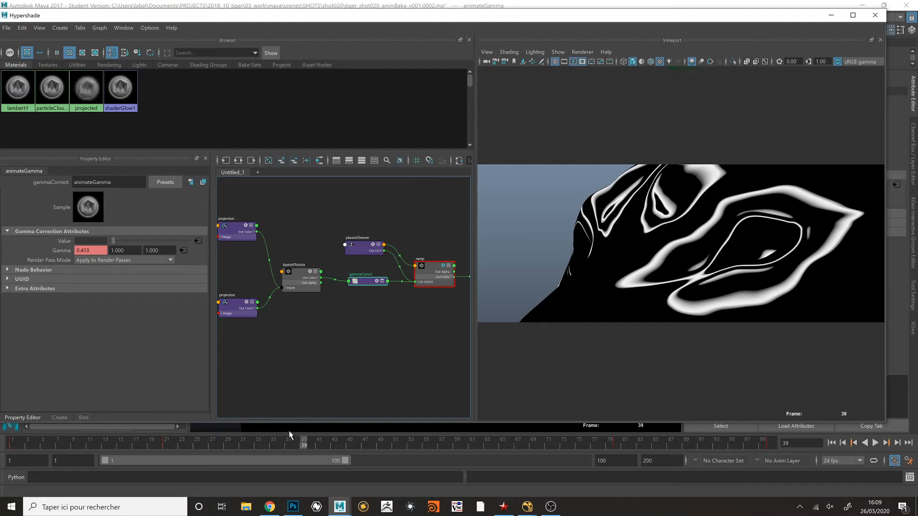
{"action": "left_click", "coordinate": [225, 444]}
{"action": "key", "text": "alt+v"}
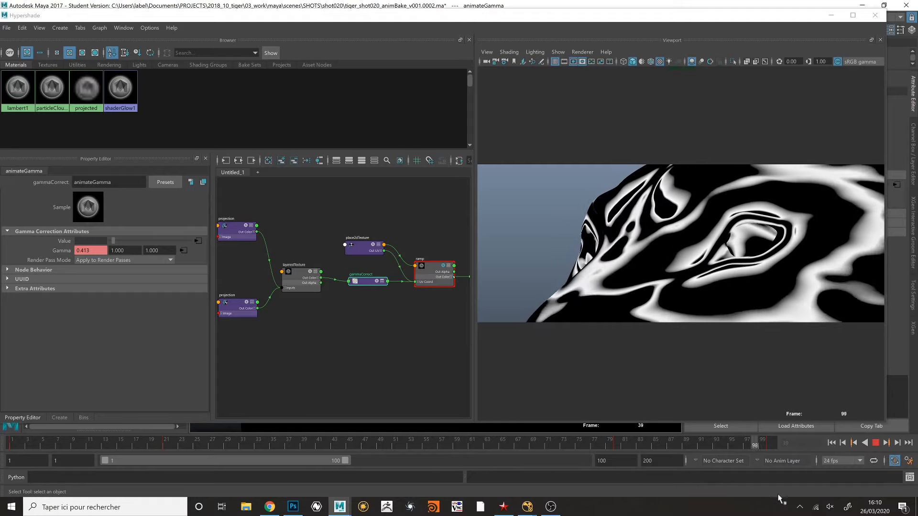
- Set the noise layer's alpha to 0.03 on the addNoise layered texture and play the animation near its end
{"action": "left_click", "coordinate": [312, 280]}
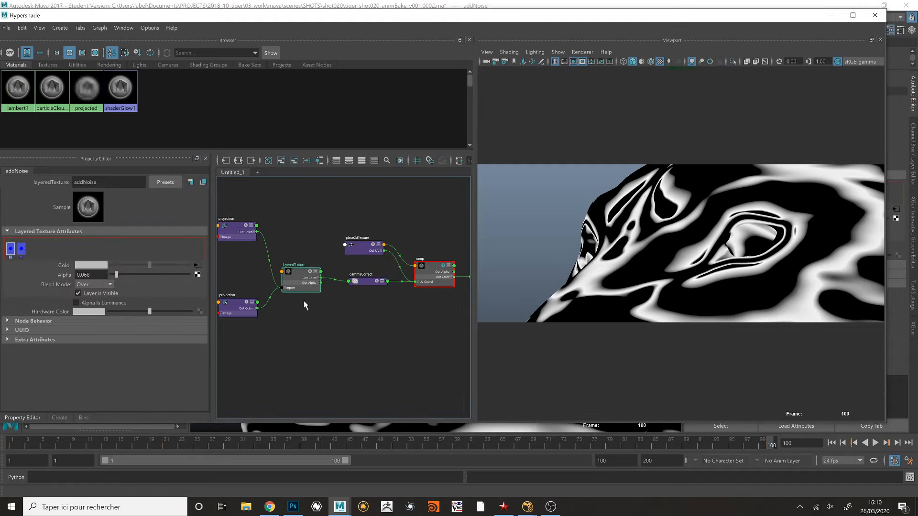
{"action": "left_click_drag", "start_coordinate": [116, 275], "coordinate": [115, 274]}
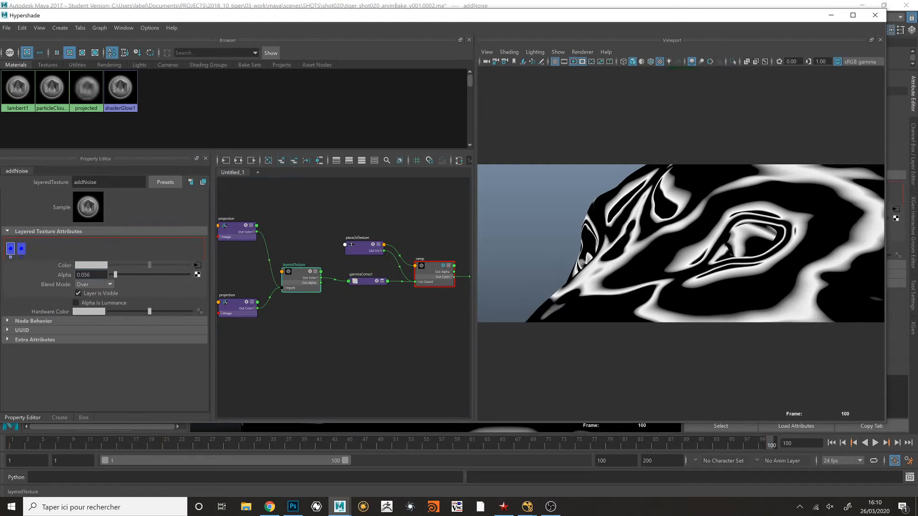
{"action": "type", "text": "0.03"}
{"action": "key", "text": "Return"}
{"action": "left_click_drag", "start_coordinate": [610, 439], "coordinate": [783, 461]}
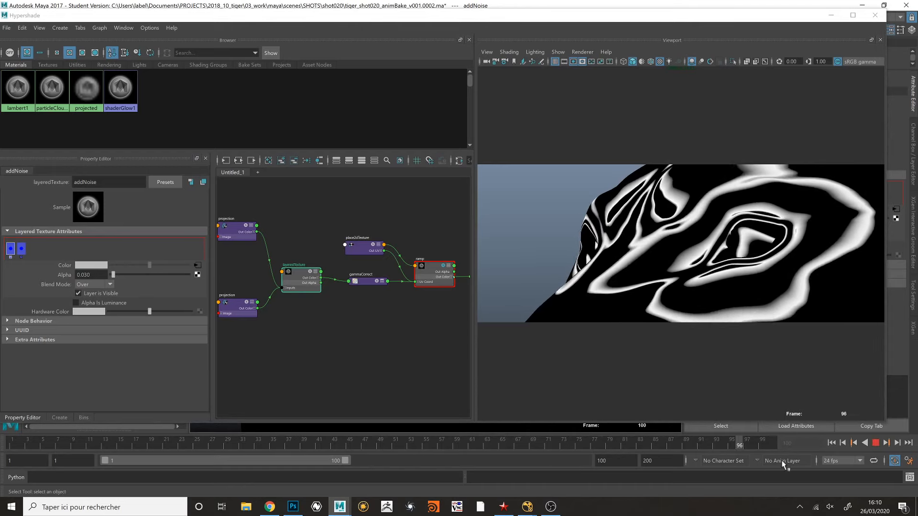
- Add a white band at position 0.269 between black stops on the remapGradient ramp, and play the pattern, stopping at frame 80
{"action": "left_click", "coordinate": [434, 273]}
{"action": "middle_click_drag", "start_coordinate": [365, 259], "coordinate": [313, 259], "text": "alt"}
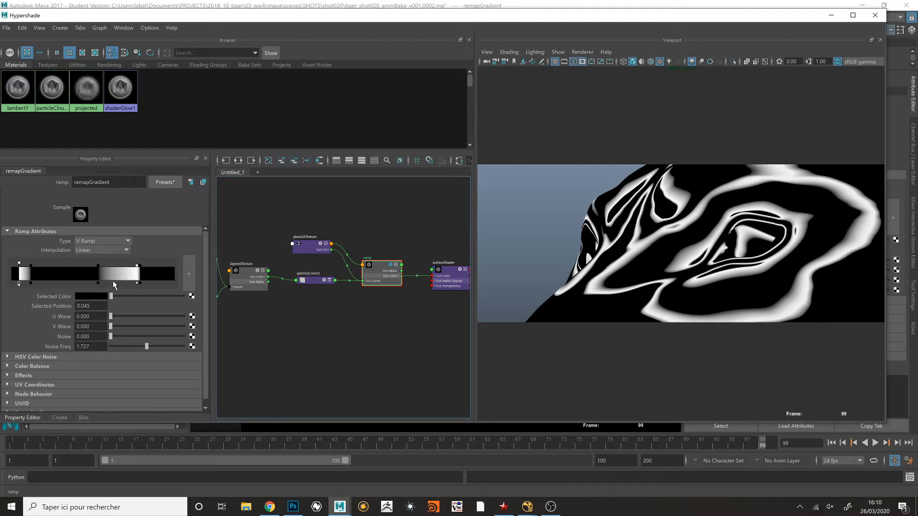
{"action": "mouse_move", "coordinate": [31, 270]}
{"action": "left_mouse_down"}
{"action": "mouse_move", "coordinate": [62, 270]}
{"action": "mouse_move", "coordinate": [19, 268]}
{"action": "mouse_move", "coordinate": [31, 270]}
{"action": "left_mouse_up"}
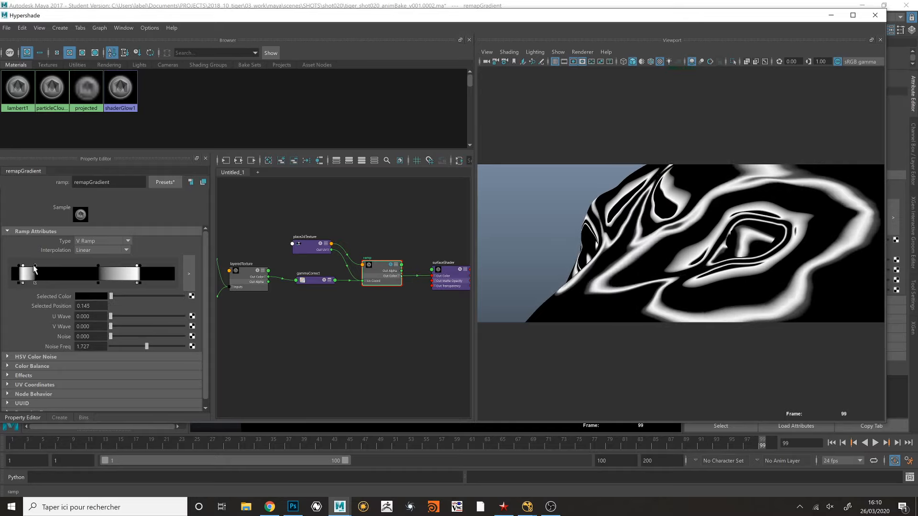
{"action": "left_click_drag", "start_coordinate": [111, 297], "coordinate": [183, 297]}
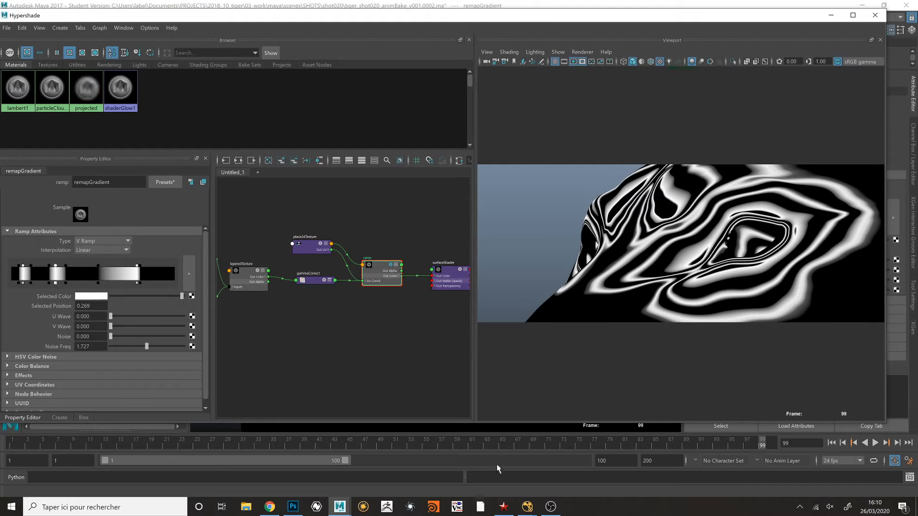
{"action": "key", "text": "alt+v"}
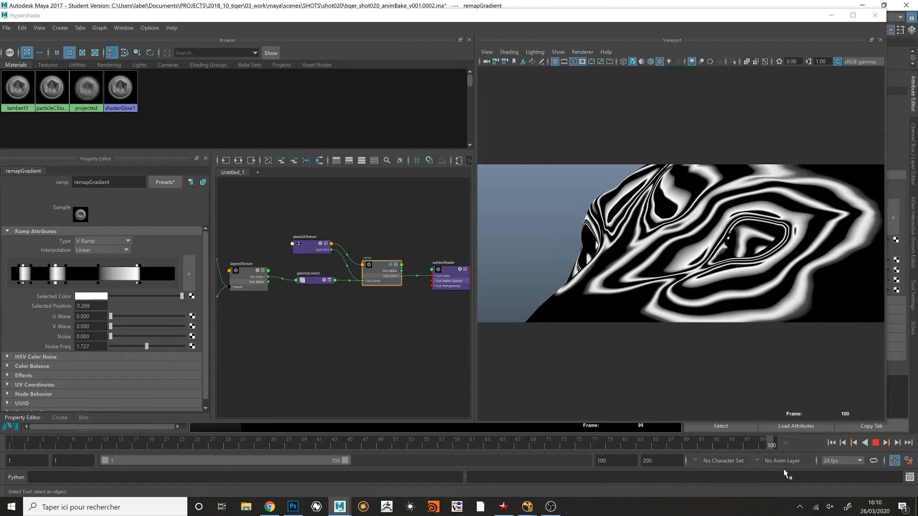
{"action": "key", "text": "alt+v"}
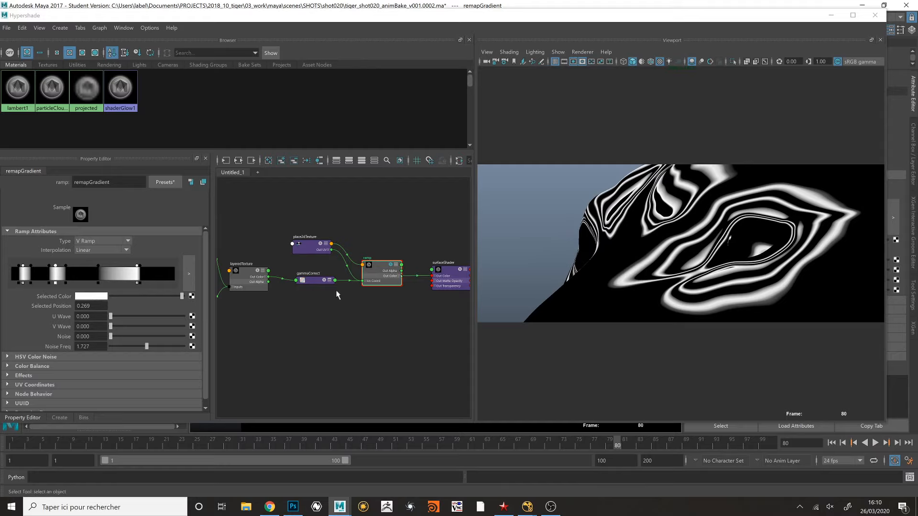
- Switch to NukeX, display the Roto11 node over the tiger face and open its properties with the Bezier shapes
{"action": "left_click", "coordinate": [528, 508]}
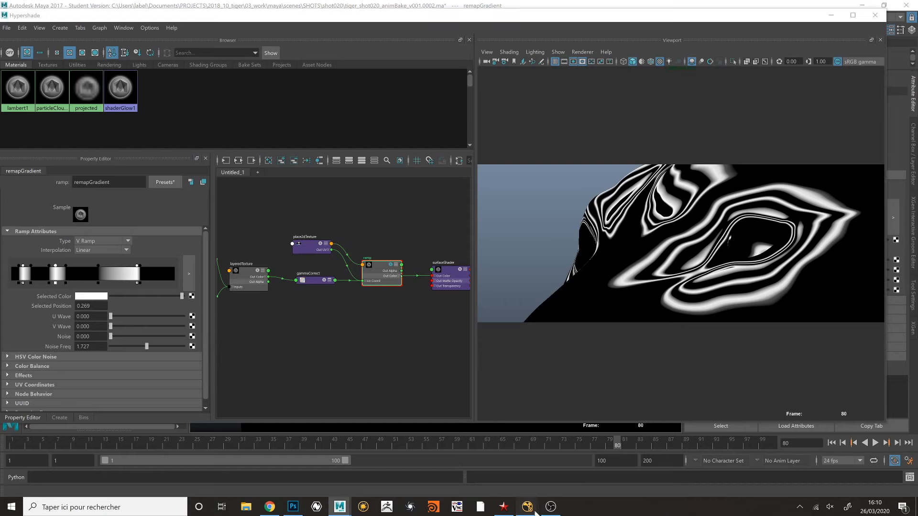
{"action": "left_click", "coordinate": [553, 483]}
{"action": "scroll", "coordinate": [527, 411], "scroll_direction": "down", "scroll_amount": 5}
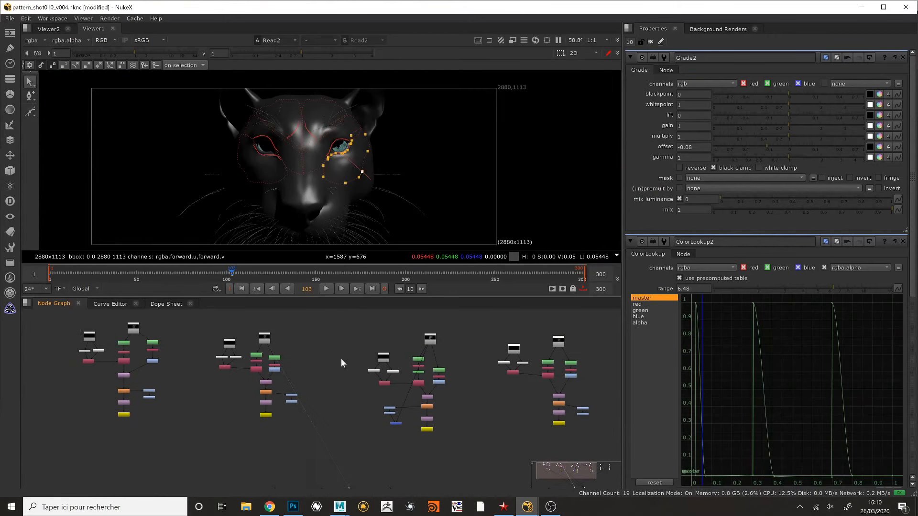
{"action": "scroll", "coordinate": [374, 399], "scroll_direction": "up", "scroll_amount": 3}
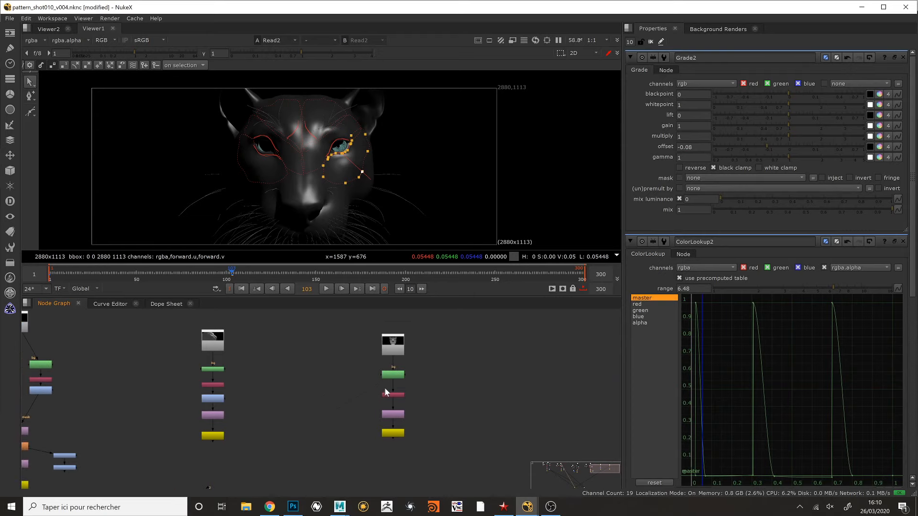
{"action": "key", "text": "1"}
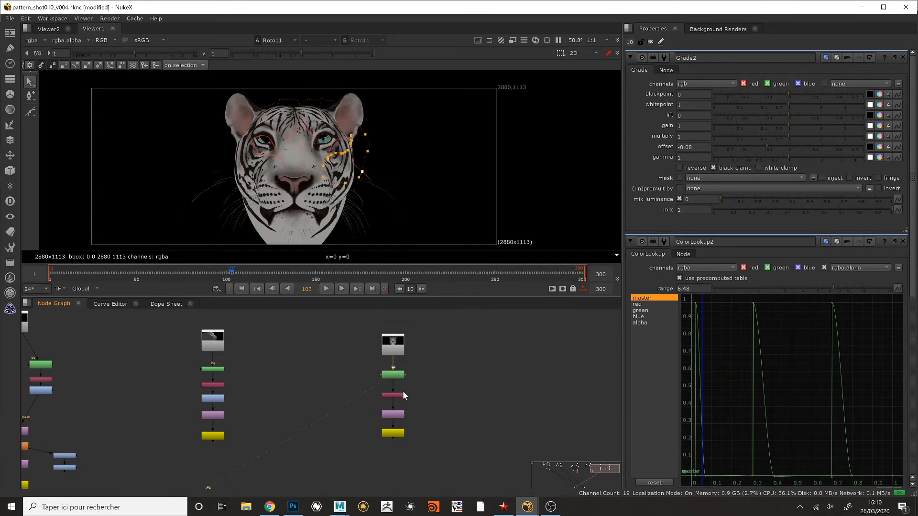
{"action": "left_click", "coordinate": [399, 374]}
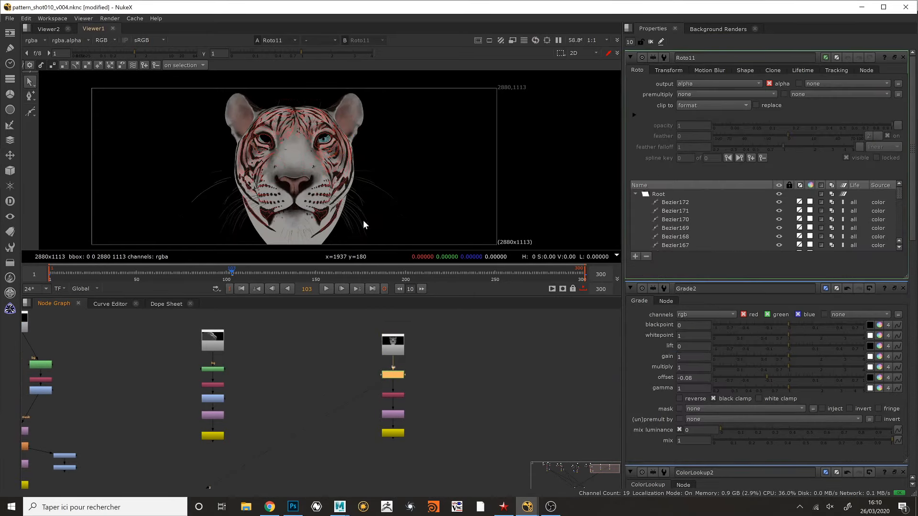
{"action": "middle_click_drag", "start_coordinate": [365, 167], "coordinate": [397, 166]}
- Display the Read5 tiger face render in the viewer and examine the roto shapes drawn over its stripes
{"action": "left_click", "coordinate": [397, 342]}
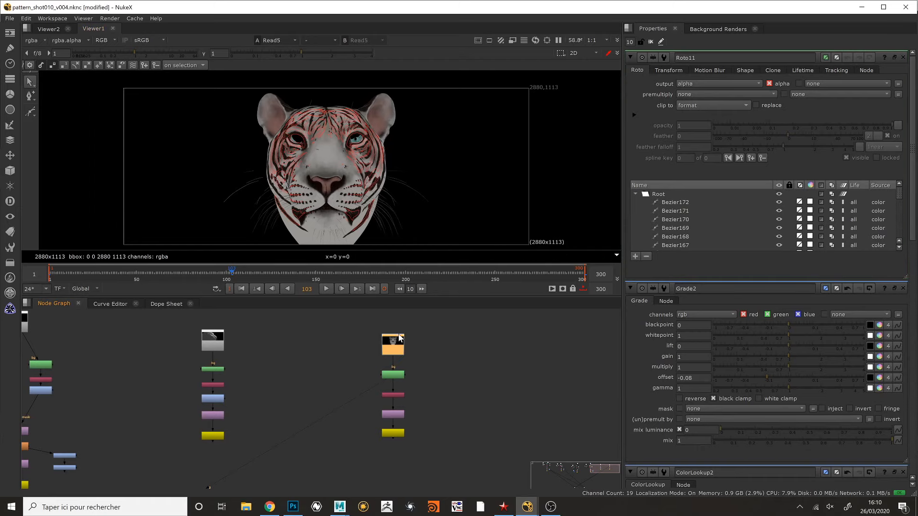
{"action": "key", "text": "1"}
{"action": "scroll", "coordinate": [364, 166], "scroll_direction": "up", "scroll_amount": 4}
{"action": "scroll", "coordinate": [388, 149], "scroll_direction": "down", "scroll_amount": 3}
{"action": "scroll", "coordinate": [411, 128], "scroll_direction": "up", "scroll_amount": 2}
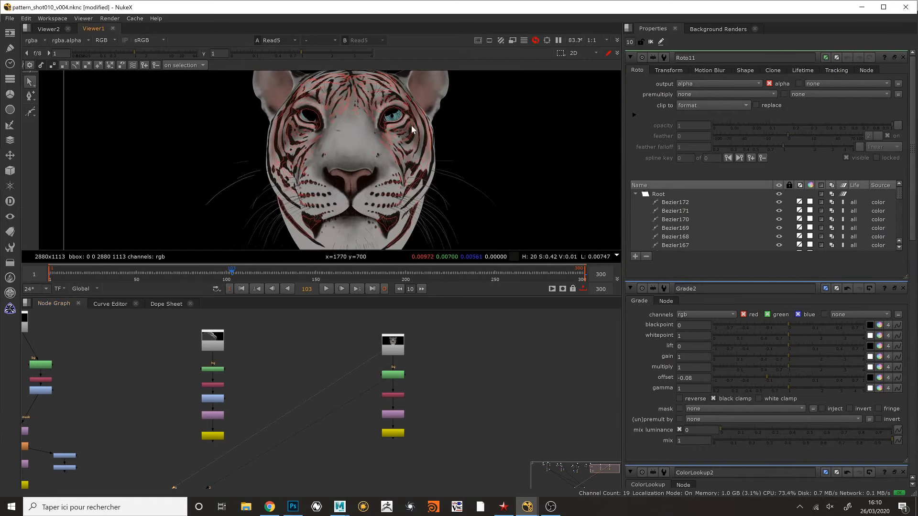
{"action": "scroll", "coordinate": [425, 154], "scroll_direction": "down", "scroll_amount": 2}
{"action": "middle_click_drag", "start_coordinate": [434, 164], "coordinate": [402, 163]}
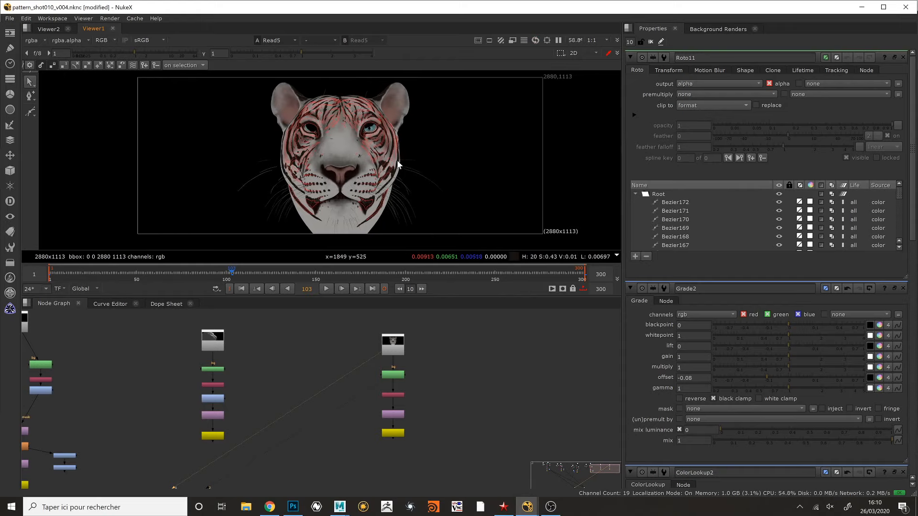
- Display the Shuffle10 stripe mask in the viewer and scrub the timeline to frame 272 to review its animation
{"action": "left_click", "coordinate": [396, 377]}
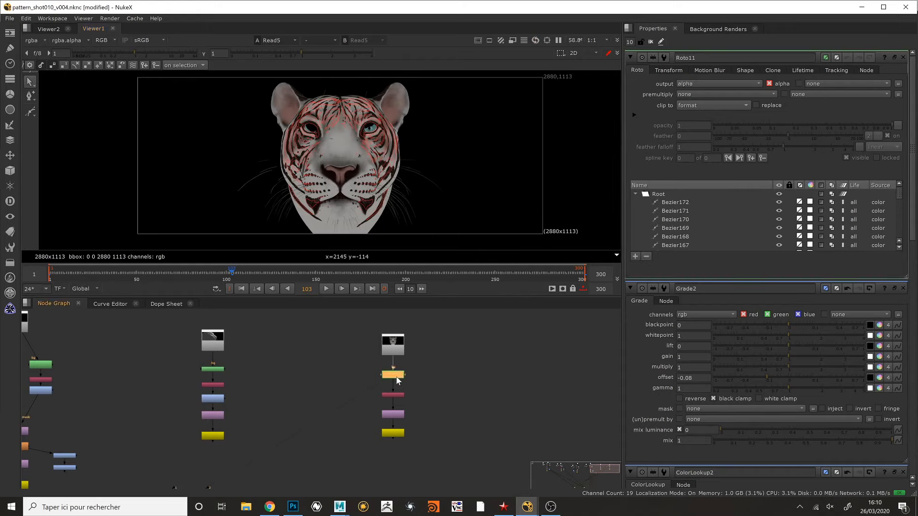
{"action": "left_click_drag", "start_coordinate": [462, 286], "coordinate": [397, 305]}
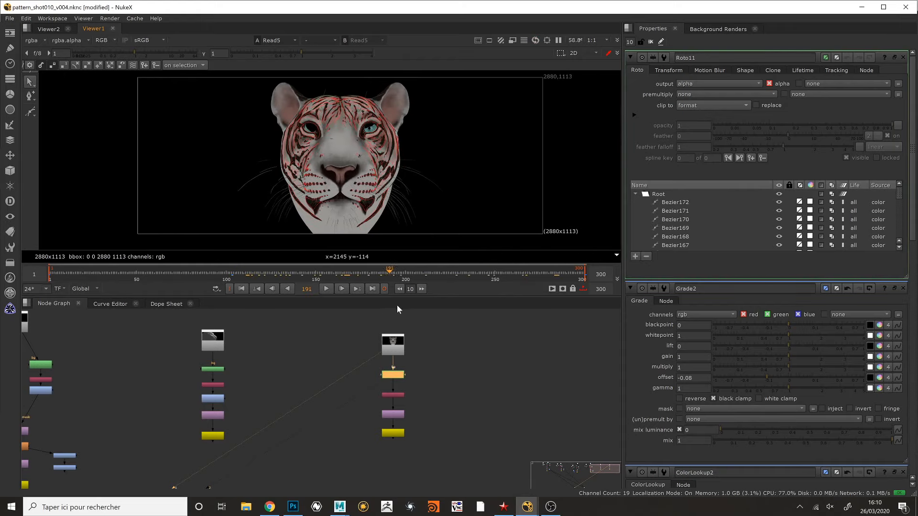
{"action": "left_click", "coordinate": [396, 395]}
{"action": "key", "text": "1"}
{"action": "left_click_drag", "start_coordinate": [398, 273], "coordinate": [74, 280]}
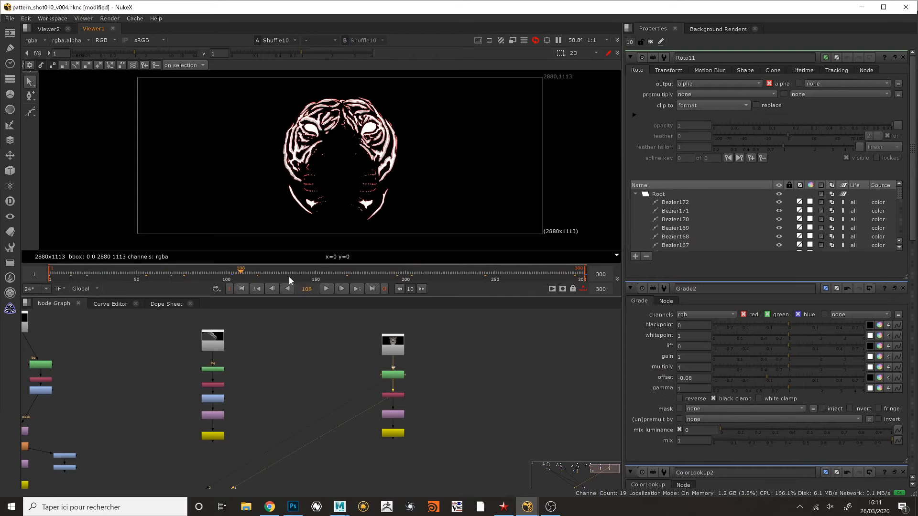
{"action": "left_click_drag", "start_coordinate": [414, 282], "coordinate": [535, 284]}
- Examine the separate roto node trees laid out across the node graph
{"action": "middle_click_drag", "start_coordinate": [404, 414], "coordinate": [422, 414]}
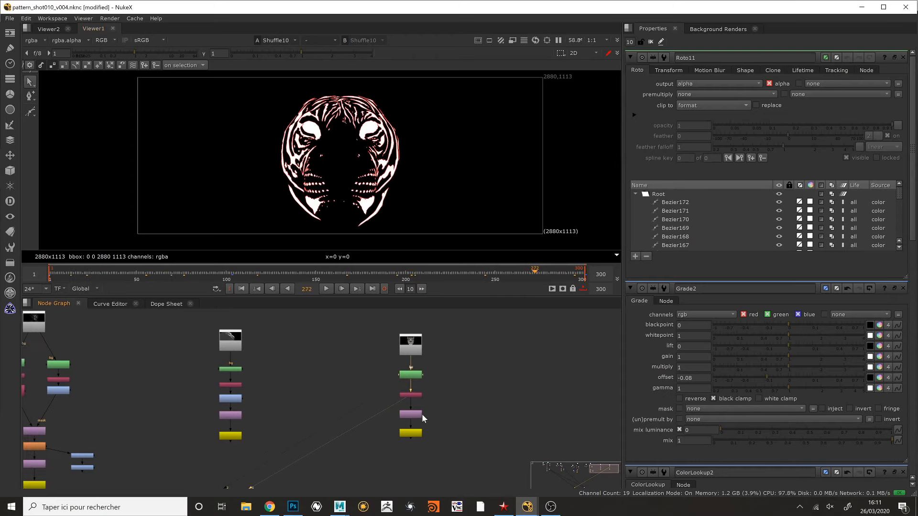
{"action": "middle_click_drag", "start_coordinate": [443, 384], "coordinate": [471, 386]}
{"action": "left_click_drag", "start_coordinate": [397, 326], "coordinate": [472, 447]}
{"action": "middle_click_drag", "start_coordinate": [375, 371], "coordinate": [792, 393]}
{"action": "left_click_drag", "start_coordinate": [181, 333], "coordinate": [375, 480]}
{"action": "scroll", "coordinate": [384, 352], "scroll_direction": "down", "scroll_amount": 8}
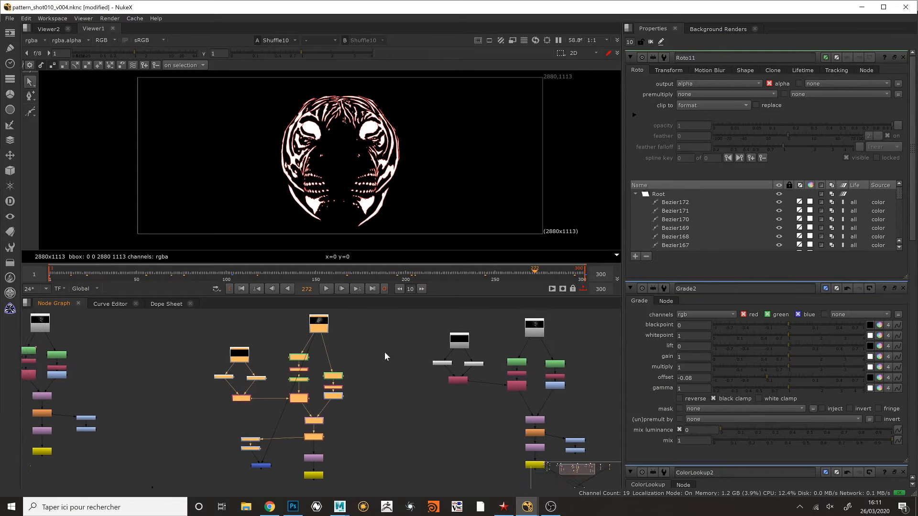
{"action": "scroll", "coordinate": [343, 389], "scroll_direction": "up", "scroll_amount": 4}
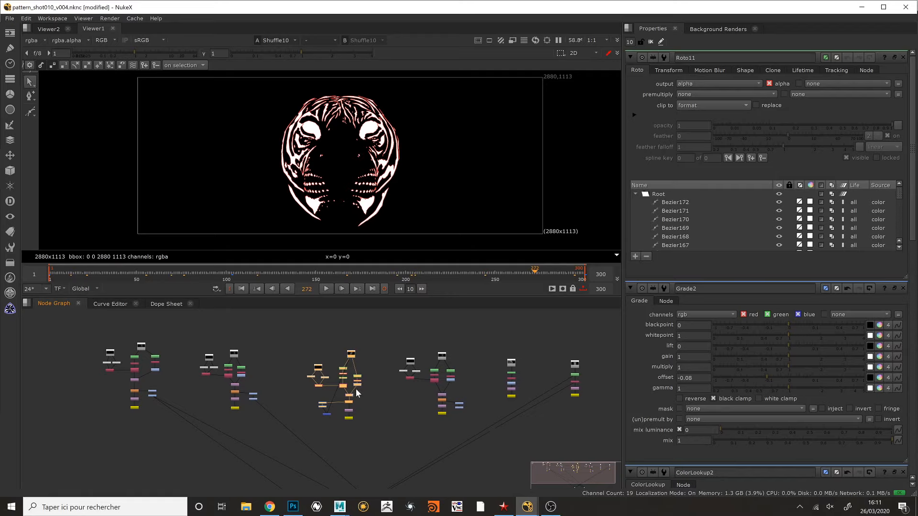
{"action": "left_click", "coordinate": [389, 344]}
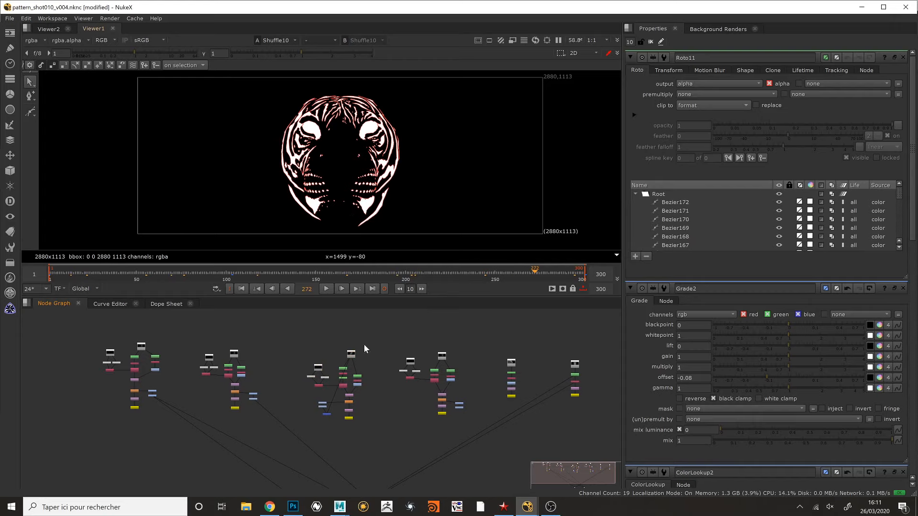
{"action": "scroll", "coordinate": [363, 345], "scroll_direction": "down", "scroll_amount": 3}
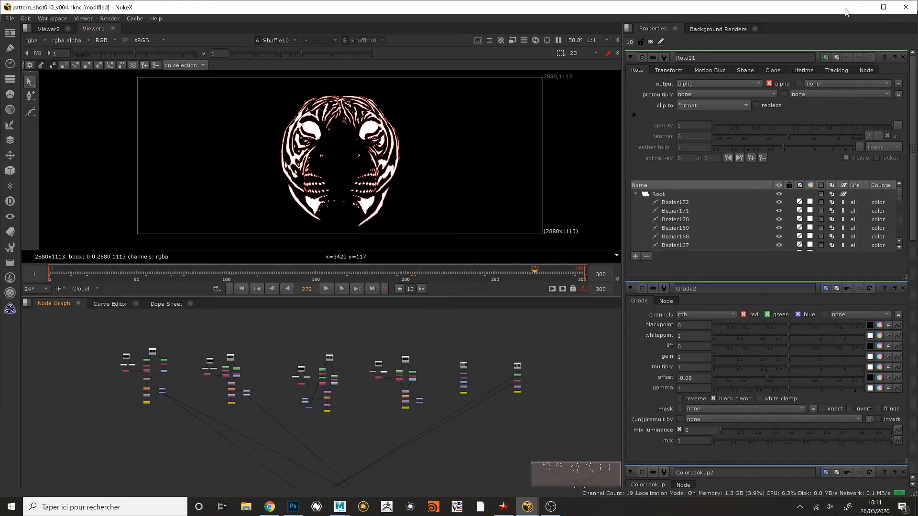
- Switch back to Maya's Hypershade and change the viewport background to black
{"action": "mouse_move", "coordinate": [340, 507]}
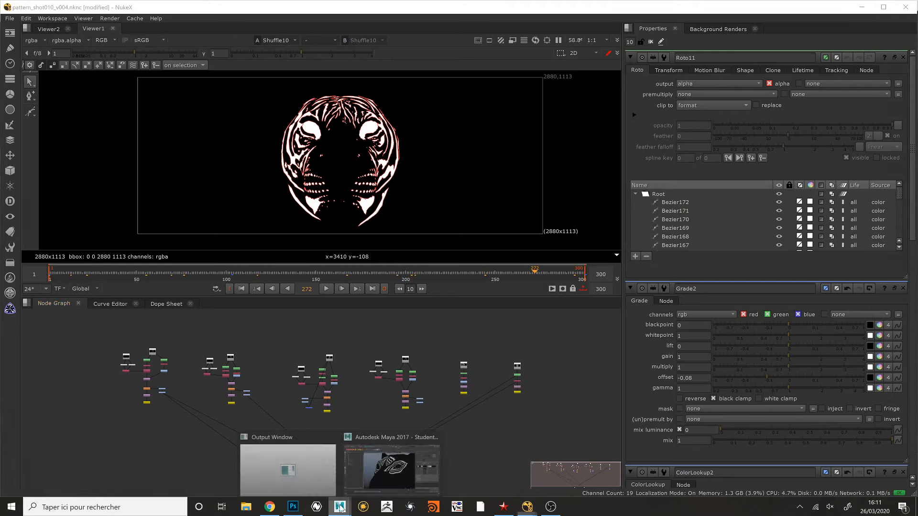
{"action": "left_click", "coordinate": [421, 464]}
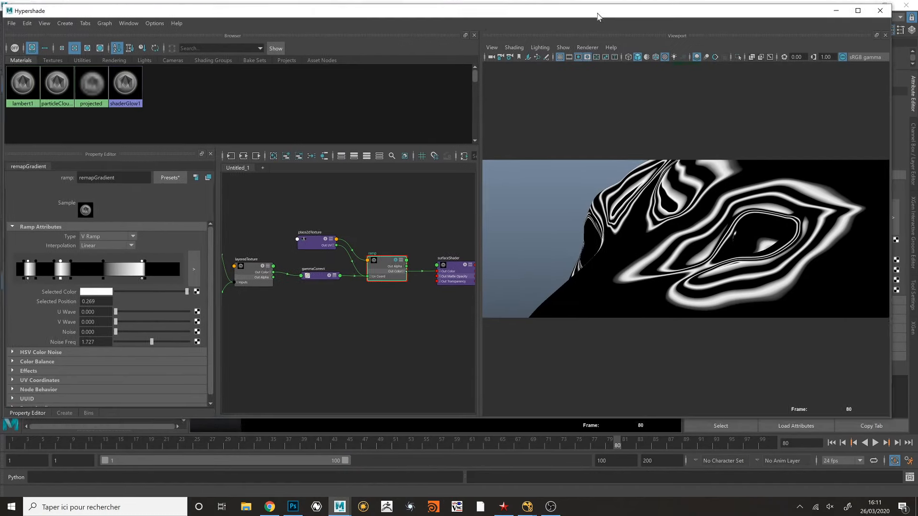
{"action": "scroll", "coordinate": [340, 263], "scroll_direction": "down", "scroll_amount": 3}
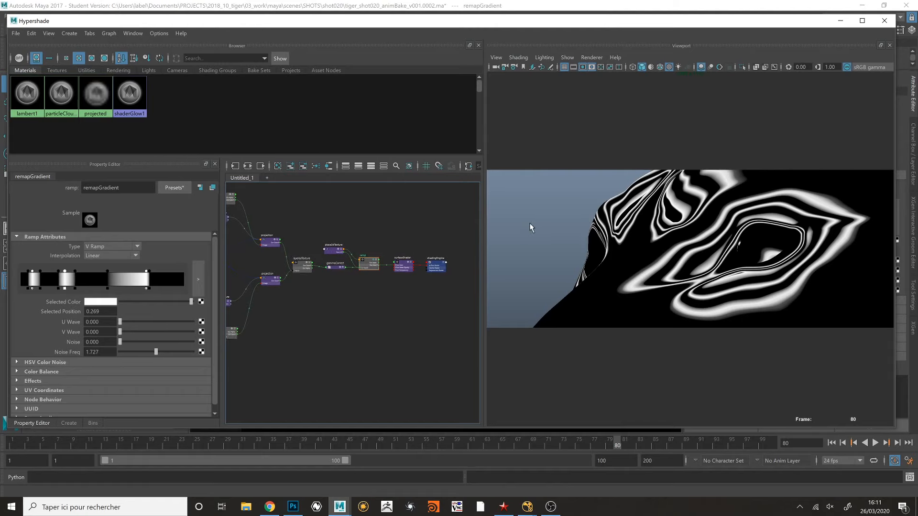
{"action": "key", "text": "alt+b"}
{"action": "key", "text": "alt+b"}
{"action": "key", "text": "alt+b"}
{"action": "key", "text": "alt+b"}
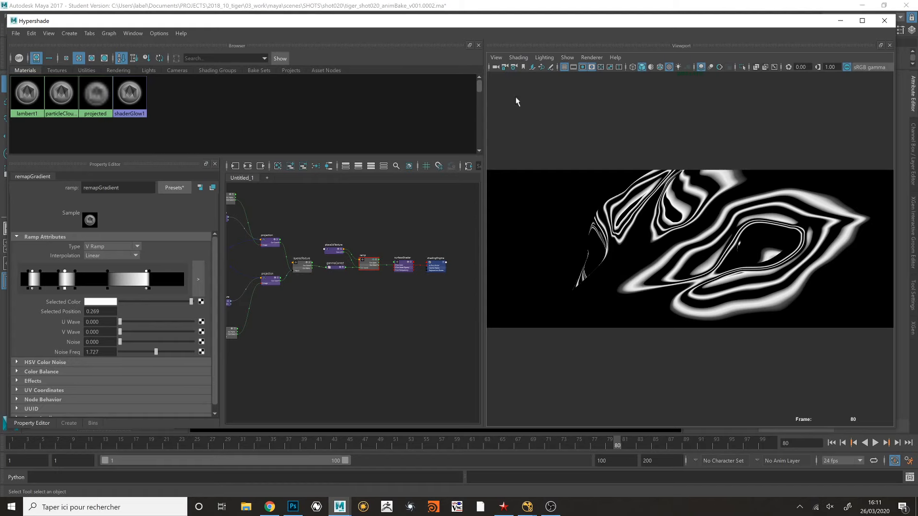
{"action": "mouse_move", "coordinate": [476, 24]}
{"action": "left_mouse_down"}
{"action": "mouse_move", "coordinate": [485, 41]}
{"action": "mouse_move", "coordinate": [493, 27]}
{"action": "mouse_move", "coordinate": [481, 26]}
{"action": "left_mouse_up"}
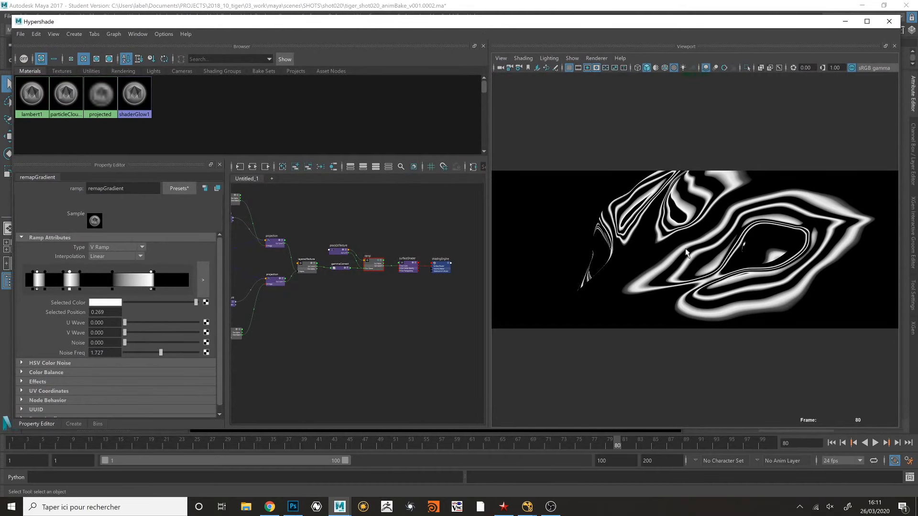
{"action": "mouse_move", "coordinate": [382, 229]}
{"action": "middle_mouse_down", "text": "alt"}
{"action": "mouse_move", "coordinate": [414, 253]}
{"action": "mouse_move", "coordinate": [383, 244]}
{"action": "middle_mouse_up", "text": "alt"}
{"action": "scroll", "coordinate": [390, 244], "scroll_direction": "down", "scroll_amount": 3}
{"action": "scroll", "coordinate": [402, 245], "scroll_direction": "up", "scroll_amount": 2}
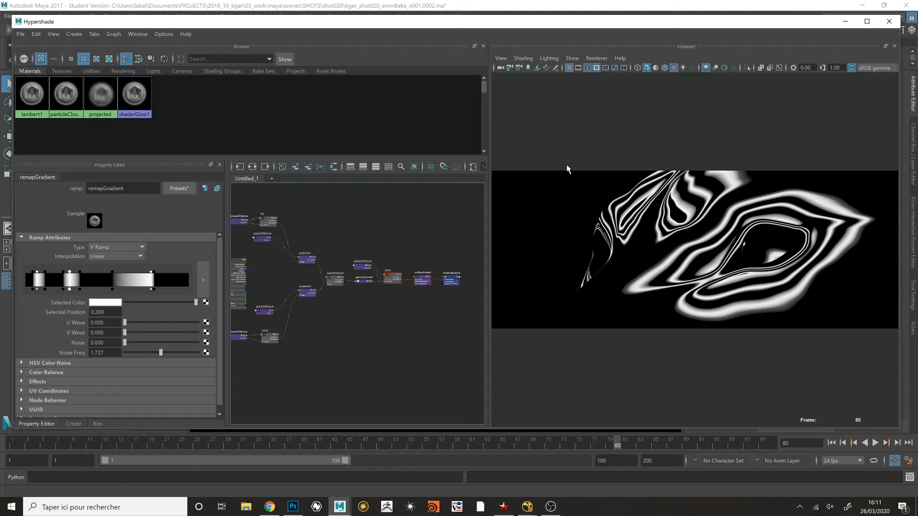
- Switch to Chrome, look at the two Rorschach Stripes video pages and open the live breakdown stream with its chat
{"action": "left_click", "coordinate": [270, 507]}
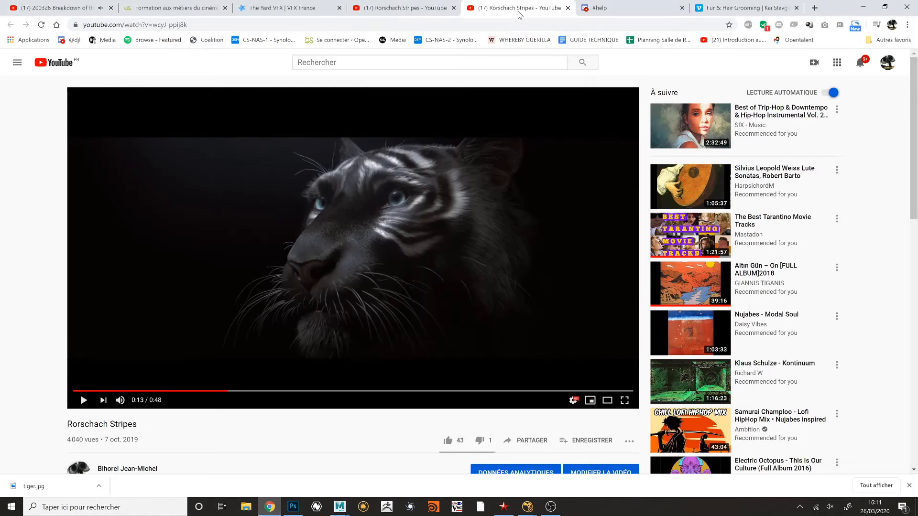
{"action": "left_click", "coordinate": [387, 4]}
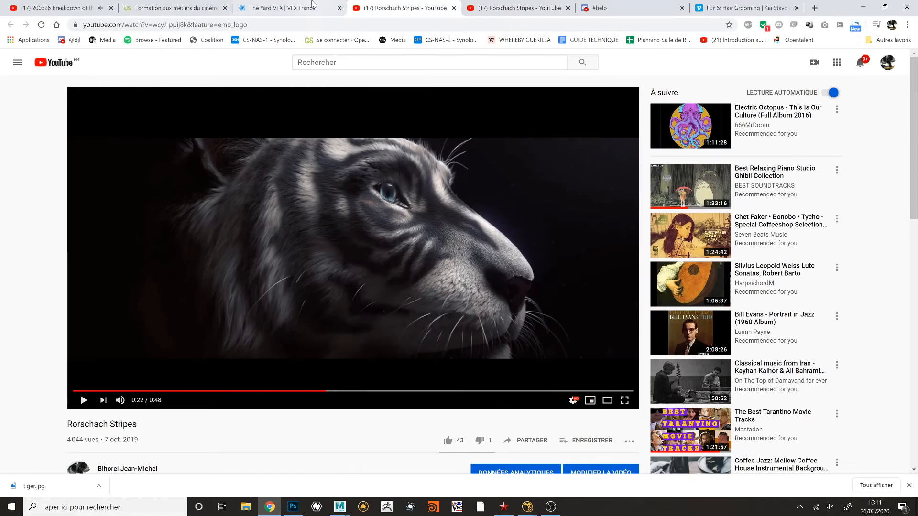
{"action": "left_click", "coordinate": [105, 8]}
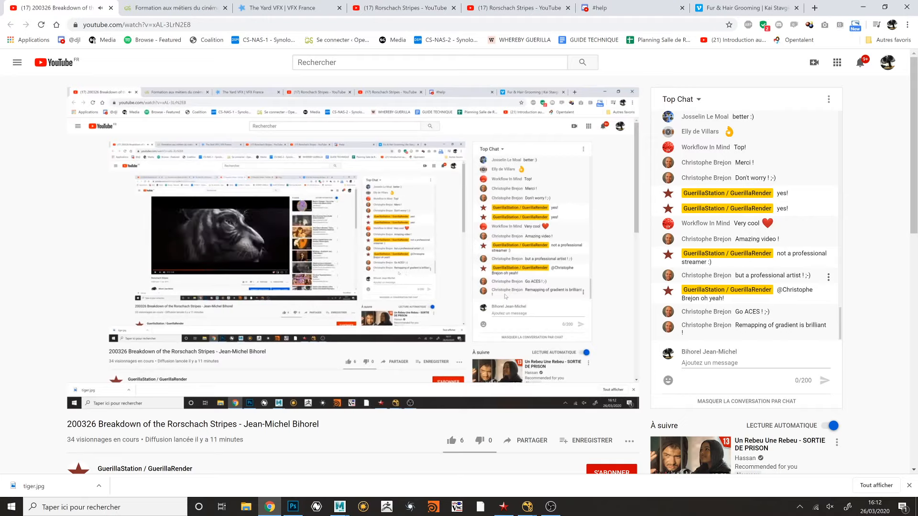
- Leave Chrome for Maya and close the Hypershade window to show the projected contour pattern in the main viewport
{"action": "left_click", "coordinate": [863, 7]}
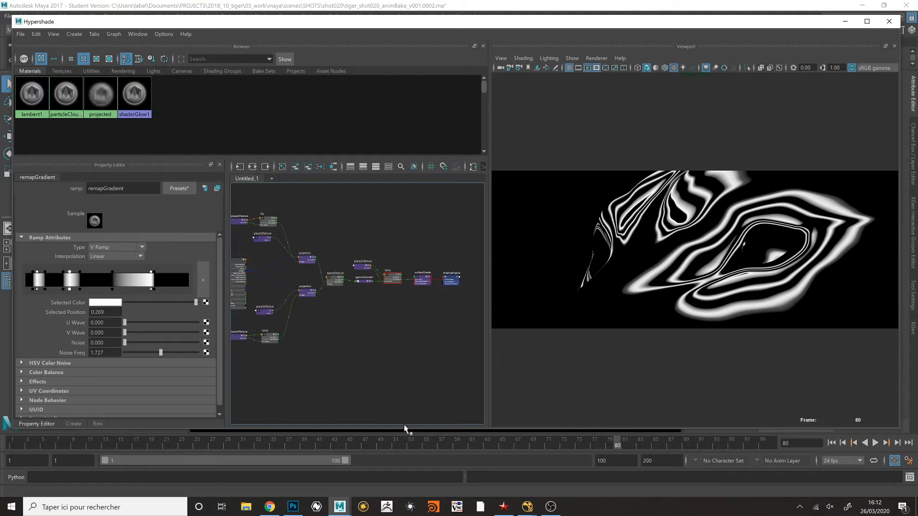
{"action": "left_click_drag", "start_coordinate": [424, 24], "coordinate": [439, 29]}
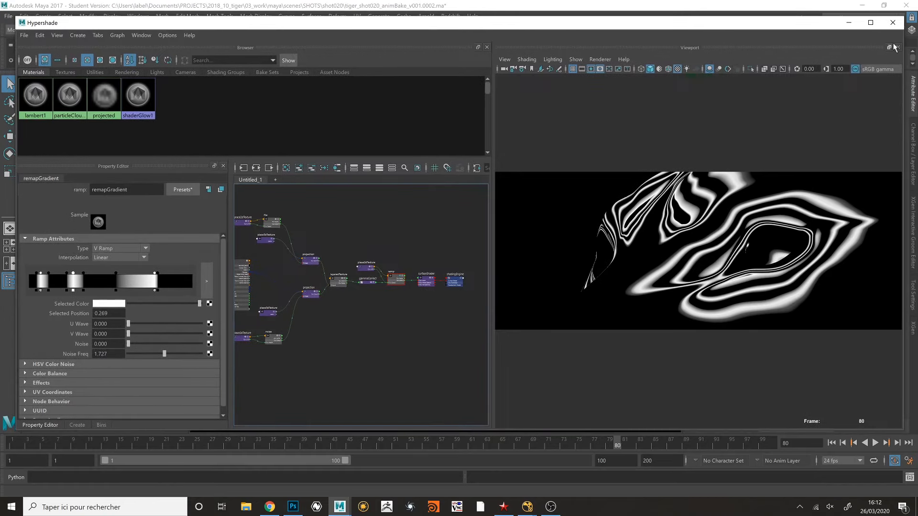
{"action": "left_click", "coordinate": [894, 25]}
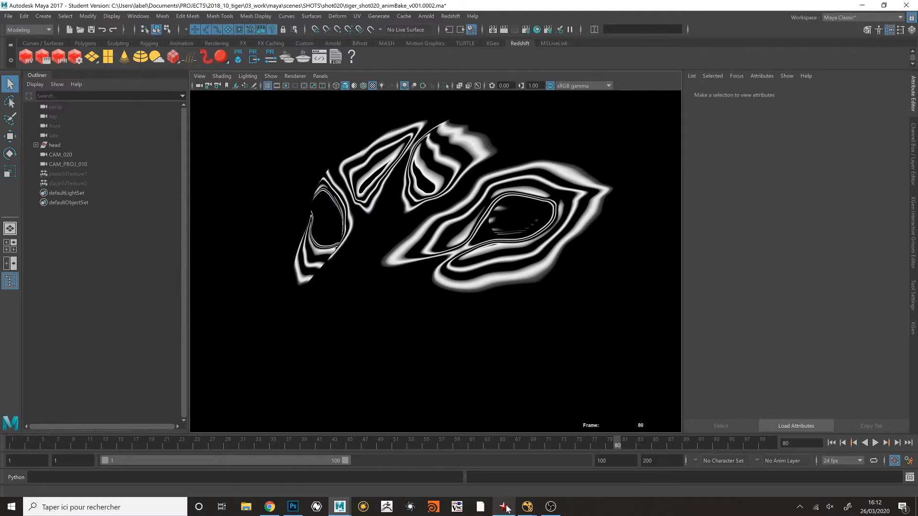
- Switch to Guerilla Render and widen the perspective viewport beside the rendered tiger image
{"action": "left_click", "coordinate": [504, 507]}
{"action": "left_click_drag", "start_coordinate": [353, 345], "coordinate": [352, 334]}
{"action": "left_click_drag", "start_coordinate": [229, 263], "coordinate": [202, 232], "text": "alt"}
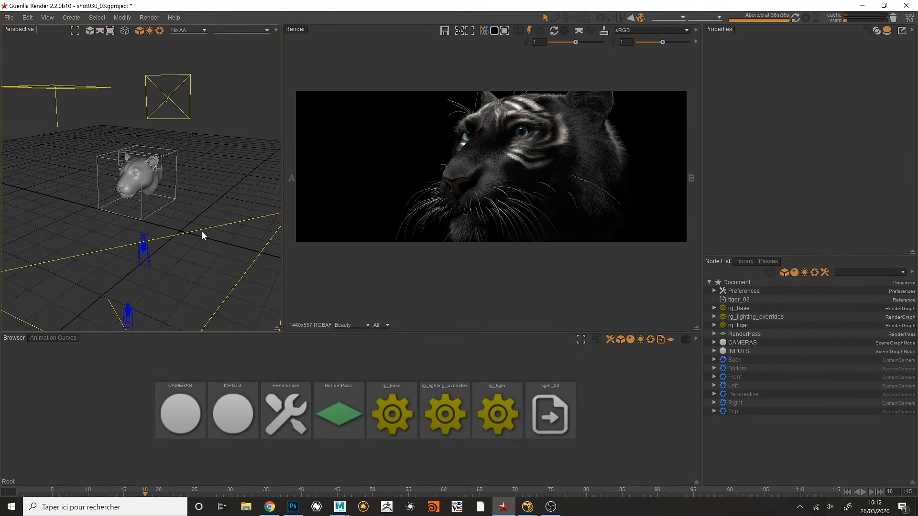
{"action": "left_click_drag", "start_coordinate": [282, 215], "coordinate": [321, 204]}
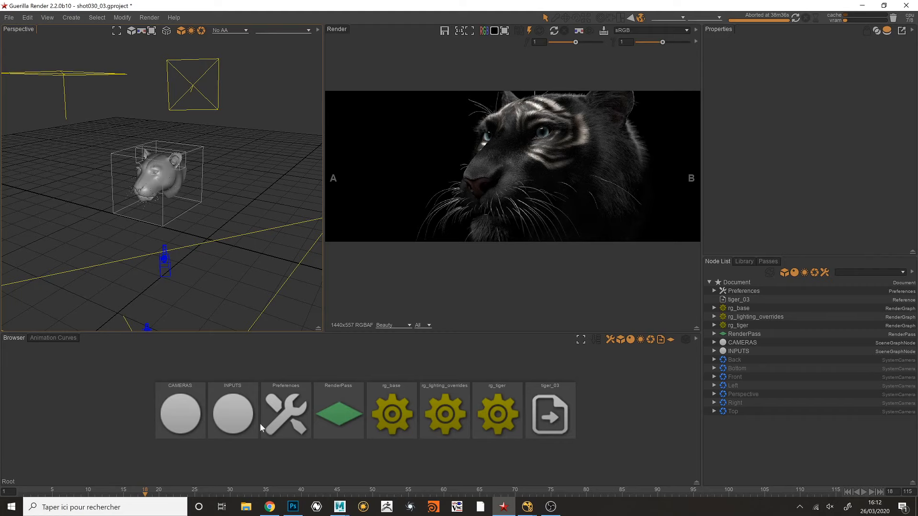
- Switch to Chrome, look at the Fur & Hair Grooming Houdini 16.5 masterclass page on Vimeo, and return to Guerilla Render
{"action": "left_click", "coordinate": [269, 507]}
{"action": "left_click", "coordinate": [739, 8]}
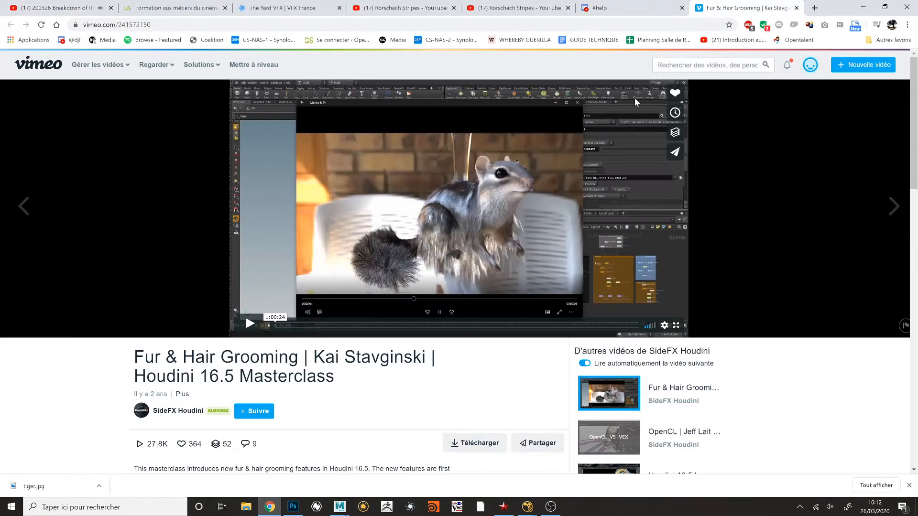
{"action": "scroll", "coordinate": [497, 221], "scroll_direction": "down", "scroll_amount": 1}
{"action": "scroll", "coordinate": [496, 222], "scroll_direction": "up", "scroll_amount": 1}
{"action": "left_click", "coordinate": [864, 8]}
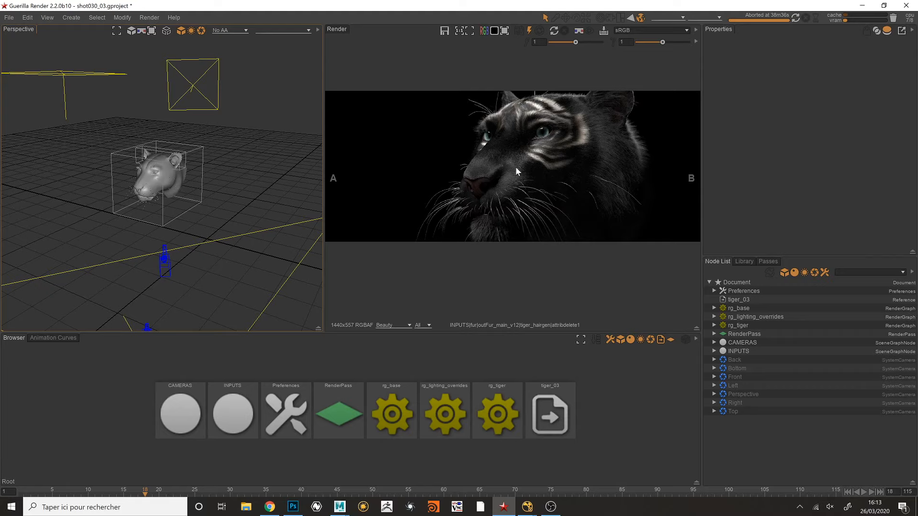
- Enlarge the node browser, inspect the shot030_cam_v001 reference inside the CAMERAS node, and return to the root level
{"action": "left_click_drag", "start_coordinate": [300, 157], "coordinate": [278, 178], "text": "alt"}
{"action": "left_click_drag", "start_coordinate": [422, 332], "coordinate": [410, 312]}
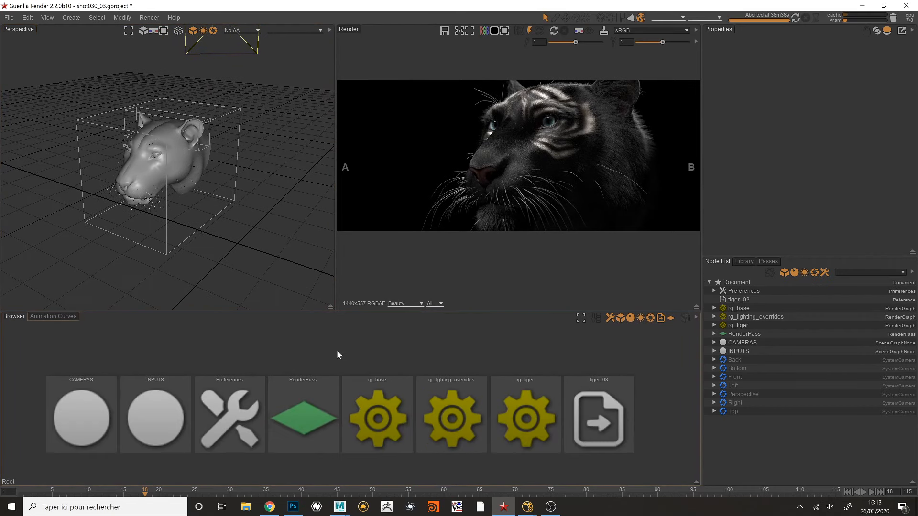
{"action": "double_click", "coordinate": [111, 380]}
{"action": "left_click_drag", "start_coordinate": [344, 389], "coordinate": [362, 421]}
{"action": "left_click", "coordinate": [393, 411]}
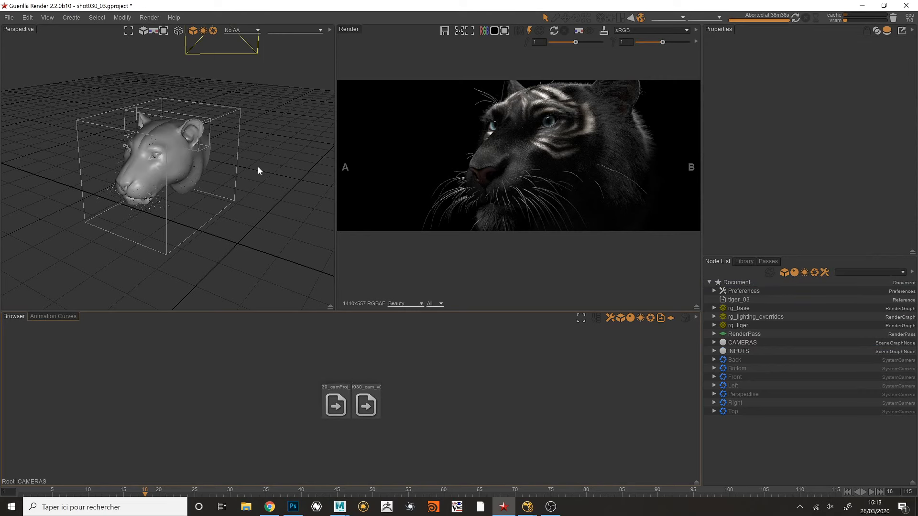
{"action": "right_click_drag", "start_coordinate": [258, 167], "coordinate": [194, 168], "text": "alt"}
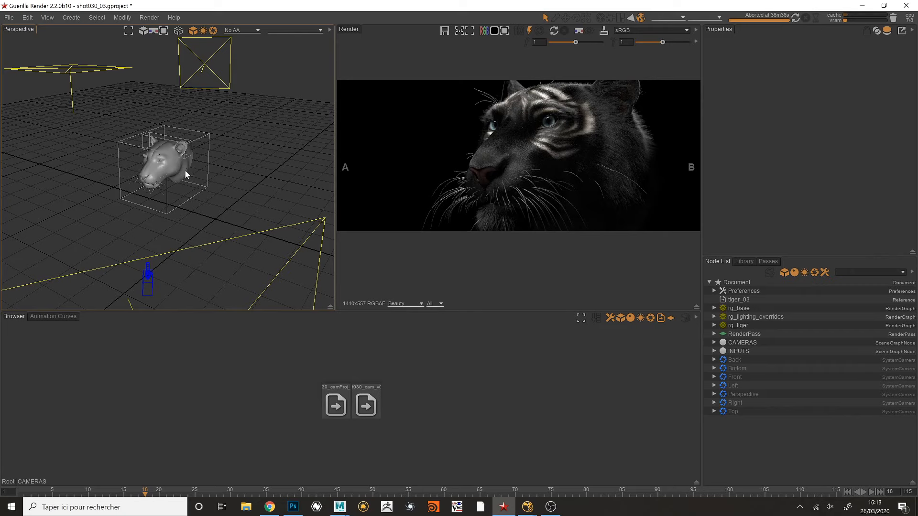
{"action": "left_click", "coordinate": [365, 405]}
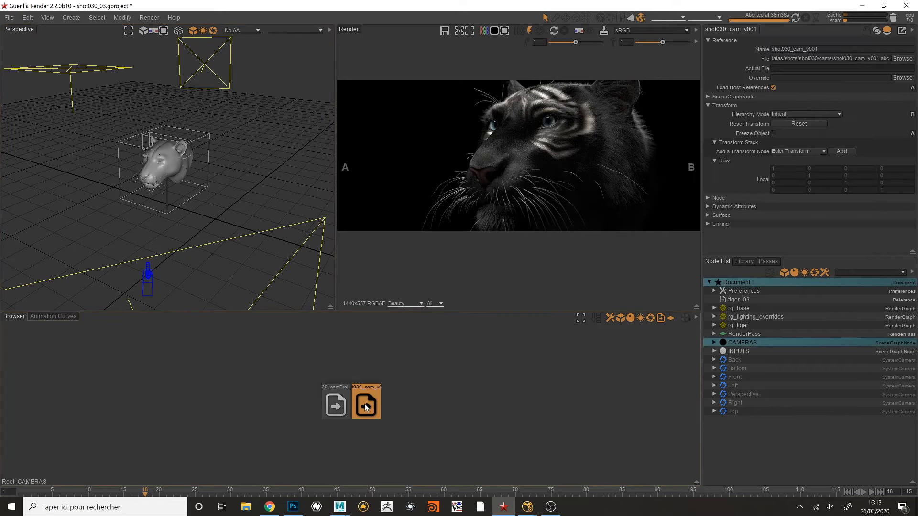
{"action": "double_click", "coordinate": [411, 372]}
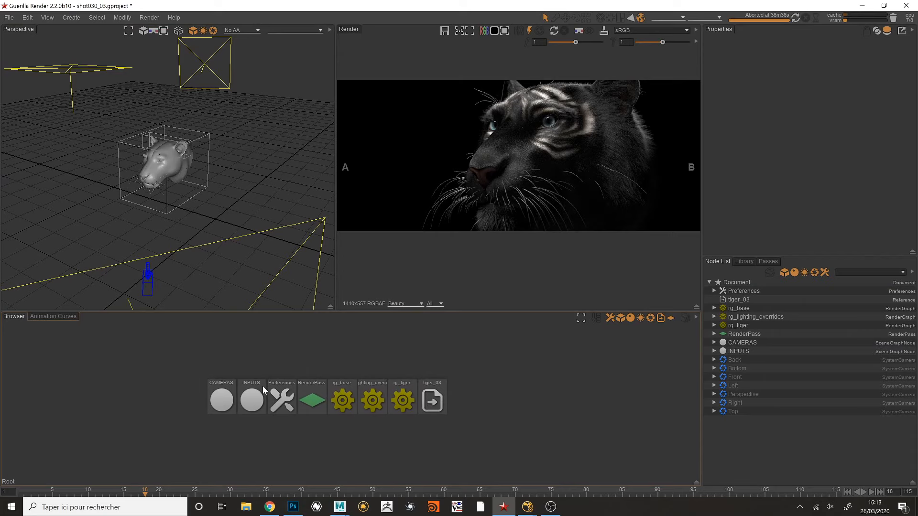
- Select the fur node inside INPUTS and set its OpenGL display mode to Off
{"action": "scroll", "coordinate": [211, 197], "scroll_direction": "up", "scroll_amount": 6}
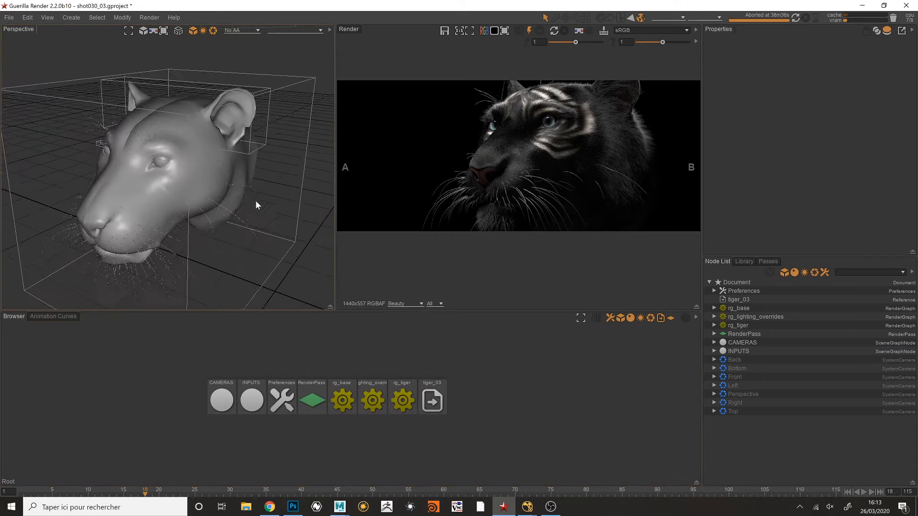
{"action": "left_click_drag", "start_coordinate": [255, 199], "coordinate": [247, 191], "text": "alt"}
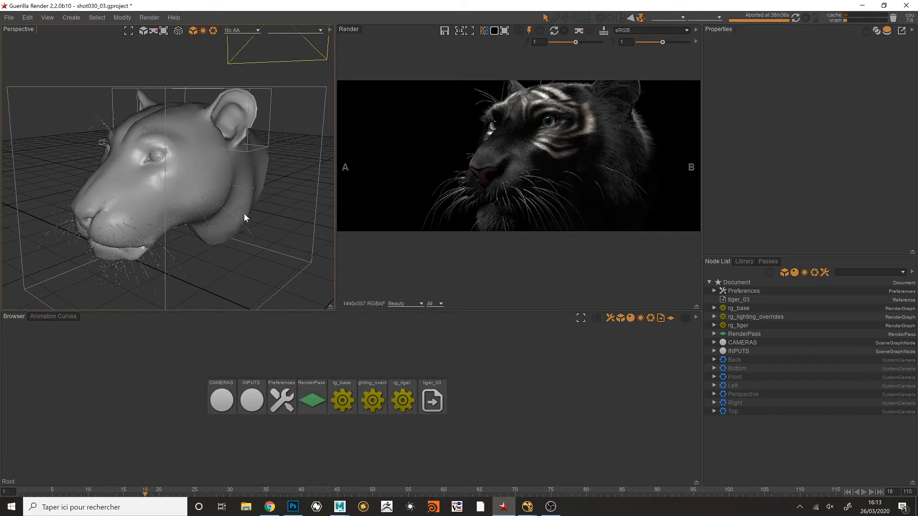
{"action": "left_click_drag", "start_coordinate": [235, 151], "coordinate": [243, 150], "text": "alt"}
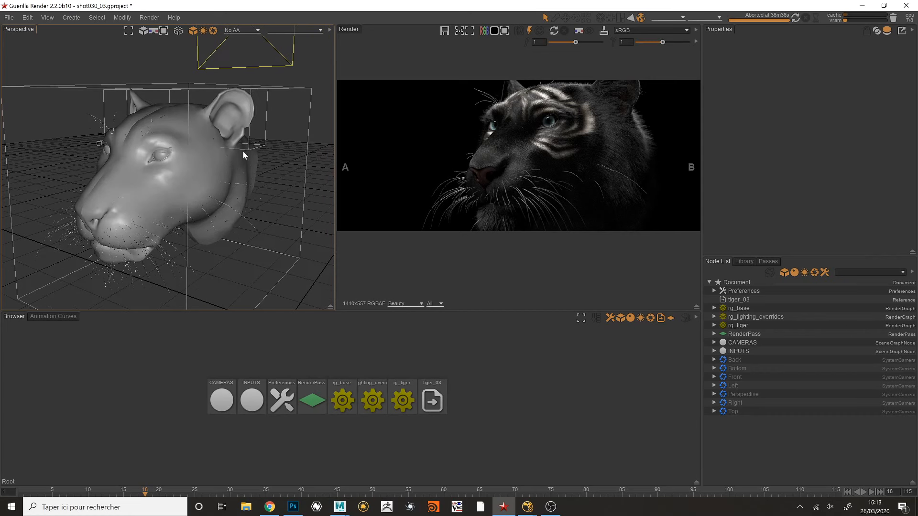
{"action": "left_click", "coordinate": [740, 351]}
{"action": "left_click", "coordinate": [713, 351]}
{"action": "left_click", "coordinate": [737, 361]}
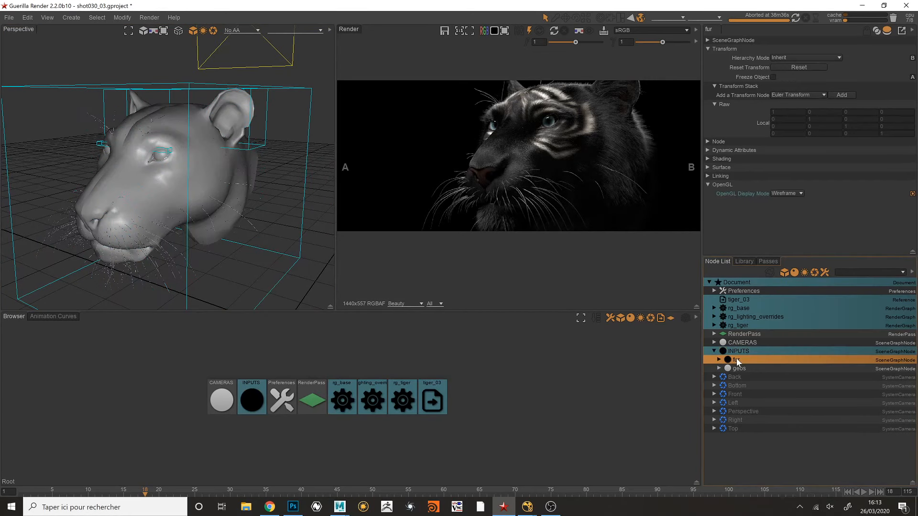
{"action": "mouse_move", "coordinate": [271, 195]}
{"action": "left_mouse_down", "text": "alt"}
{"action": "mouse_move", "coordinate": [254, 188]}
{"action": "mouse_move", "coordinate": [275, 177]}
{"action": "left_mouse_up", "text": "alt"}
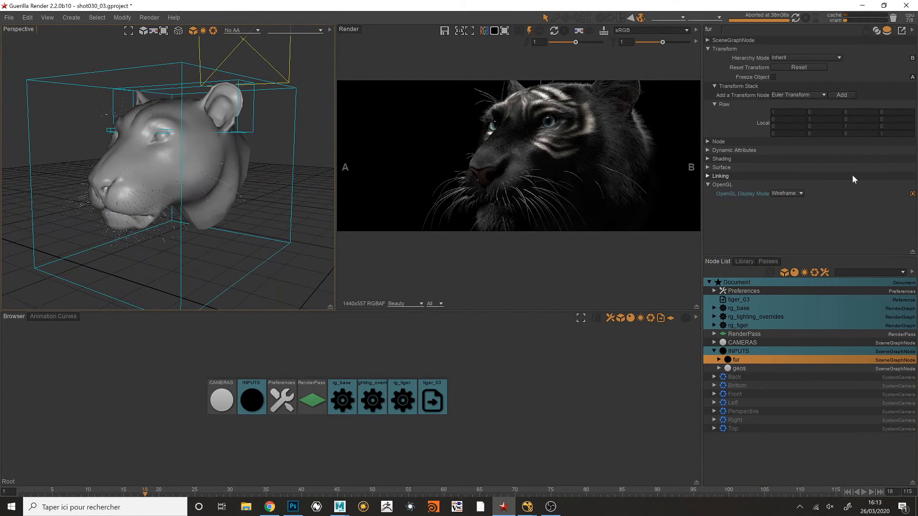
{"action": "left_click", "coordinate": [796, 196]}
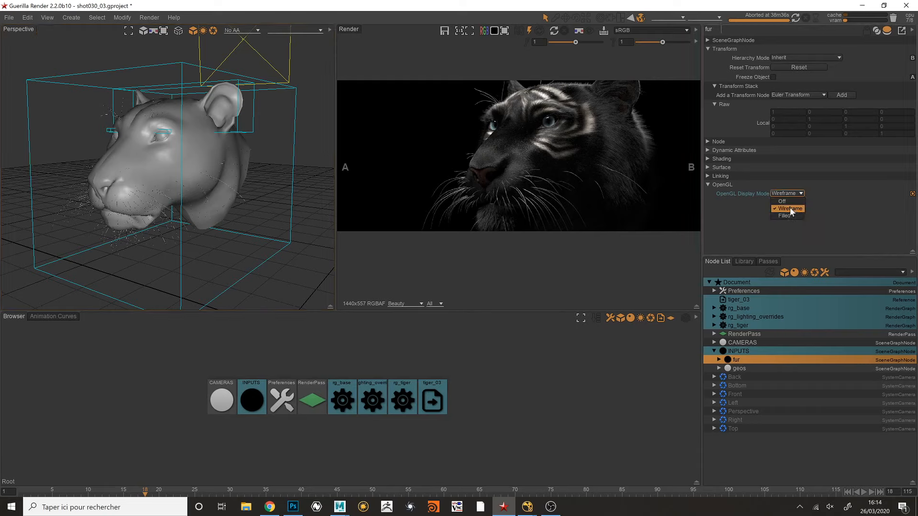
{"action": "left_click", "coordinate": [787, 202]}
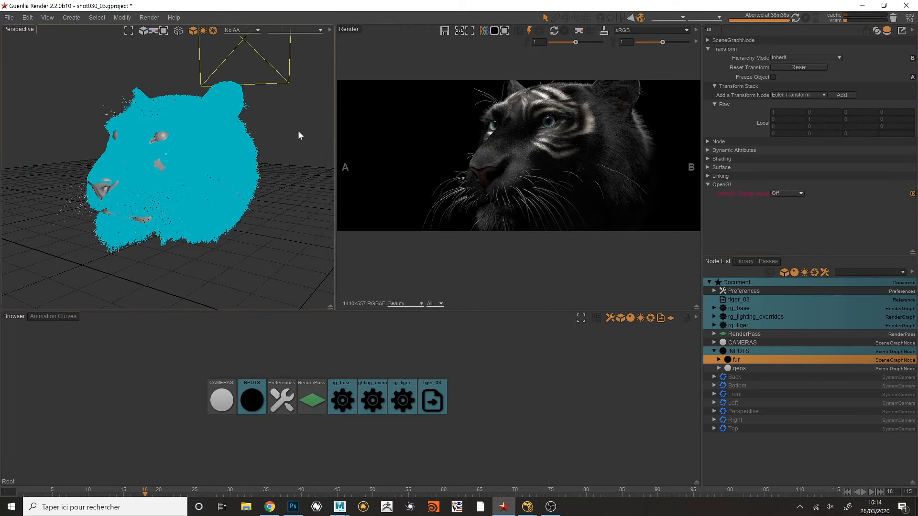
- Deselect the fur node and examine the groomed tiger head from several angles in the perspective viewport
{"action": "left_click_drag", "start_coordinate": [254, 120], "coordinate": [257, 116], "text": "alt"}
{"action": "left_click", "coordinate": [256, 117]}
{"action": "right_click_drag", "start_coordinate": [220, 109], "coordinate": [285, 138], "text": "alt"}
{"action": "left_click_drag", "start_coordinate": [285, 138], "coordinate": [254, 169], "text": "alt"}
{"action": "right_click_drag", "start_coordinate": [253, 170], "coordinate": [196, 157], "text": "alt"}
{"action": "left_click_drag", "start_coordinate": [196, 158], "coordinate": [234, 147], "text": "alt"}
{"action": "right_click_drag", "start_coordinate": [234, 147], "coordinate": [209, 142], "text": "alt"}
{"action": "mouse_move", "coordinate": [209, 143]}
{"action": "left_mouse_down", "text": "alt"}
{"action": "mouse_move", "coordinate": [247, 118]}
{"action": "mouse_move", "coordinate": [267, 157]}
{"action": "mouse_move", "coordinate": [179, 151]}
{"action": "mouse_move", "coordinate": [195, 137]}
{"action": "left_mouse_up", "text": "alt"}
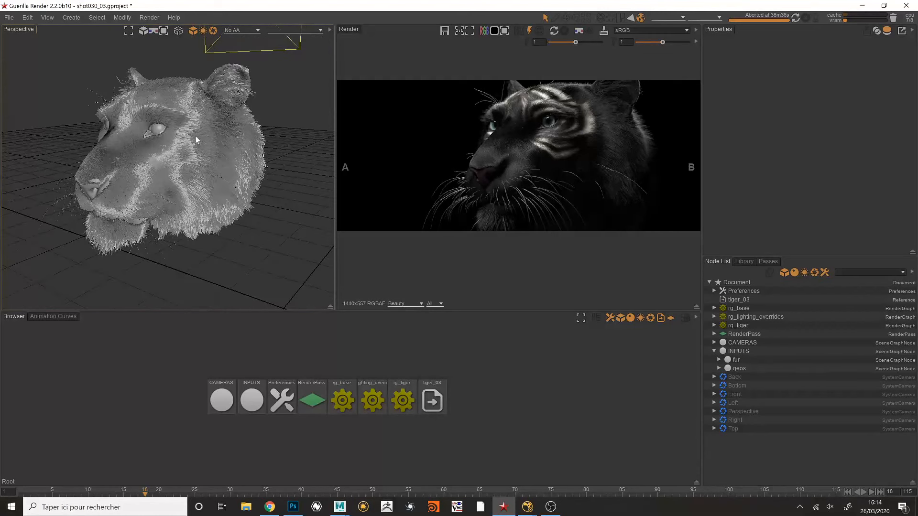
{"action": "right_click_drag", "start_coordinate": [195, 136], "coordinate": [229, 143], "text": "alt"}
- Set the fur node's OpenGL display mode back to Wireframe
{"action": "left_click", "coordinate": [739, 360]}
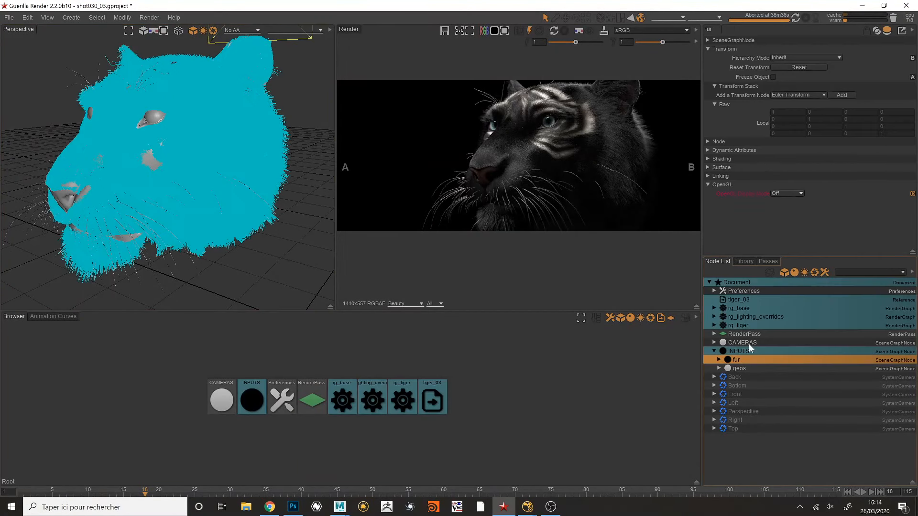
{"action": "left_click", "coordinate": [798, 194]}
{"action": "left_click", "coordinate": [793, 211]}
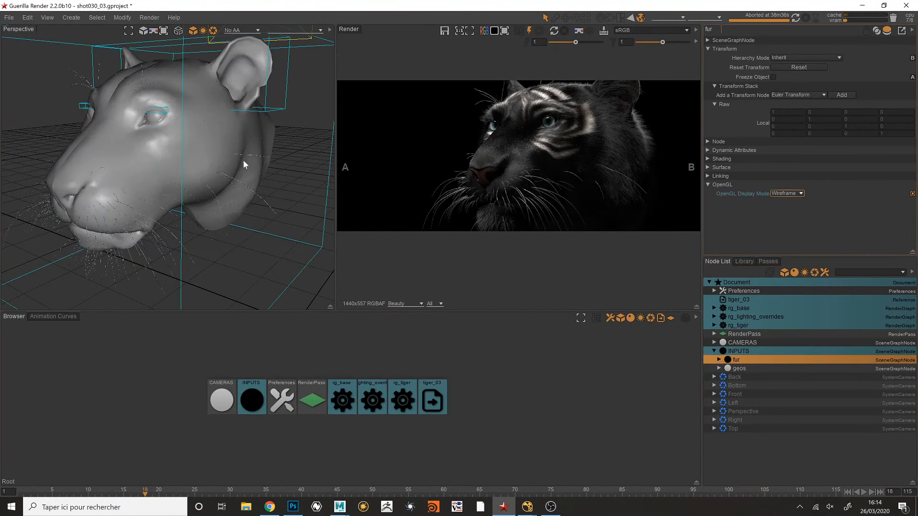
{"action": "right_click_drag", "start_coordinate": [294, 145], "coordinate": [253, 136], "text": "alt"}
{"action": "mouse_move", "coordinate": [254, 136]}
{"action": "left_mouse_down", "text": "alt"}
{"action": "mouse_move", "coordinate": [286, 121]}
{"action": "mouse_move", "coordinate": [256, 134]}
{"action": "left_mouse_up", "text": "alt"}
{"action": "left_click", "coordinate": [286, 123]}
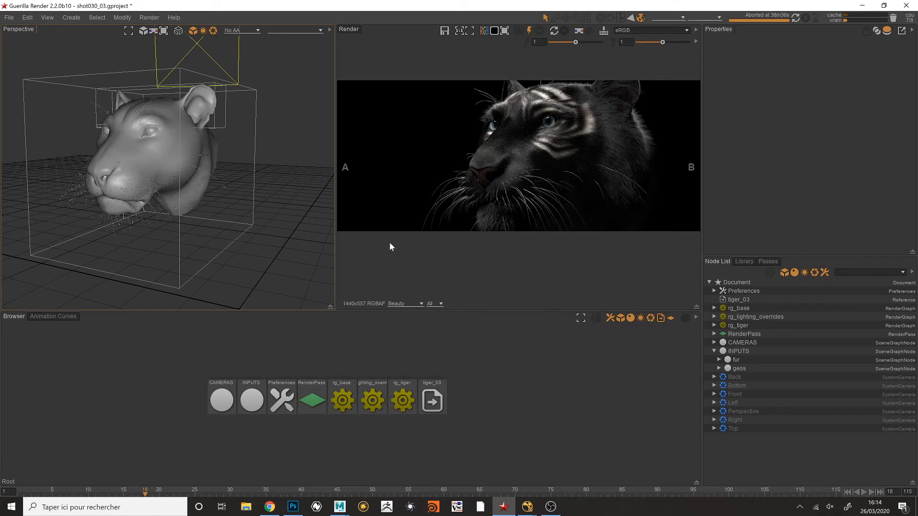
{"action": "left_click_drag", "start_coordinate": [266, 222], "coordinate": [275, 194], "text": "alt"}
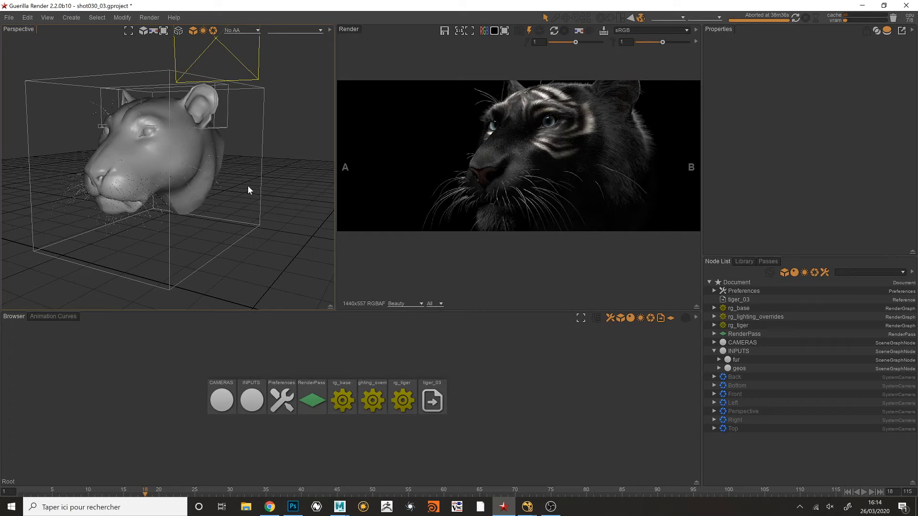
{"action": "mouse_move", "coordinate": [283, 161]}
{"action": "left_mouse_down", "text": "alt"}
{"action": "mouse_move", "coordinate": [246, 165]}
{"action": "mouse_move", "coordinate": [269, 166]}
{"action": "left_mouse_up", "text": "alt"}
{"action": "mouse_move", "coordinate": [239, 153]}
{"action": "left_mouse_down", "text": "alt"}
{"action": "mouse_move", "coordinate": [250, 157]}
{"action": "mouse_move", "coordinate": [242, 165]}
{"action": "left_mouse_up", "text": "alt"}
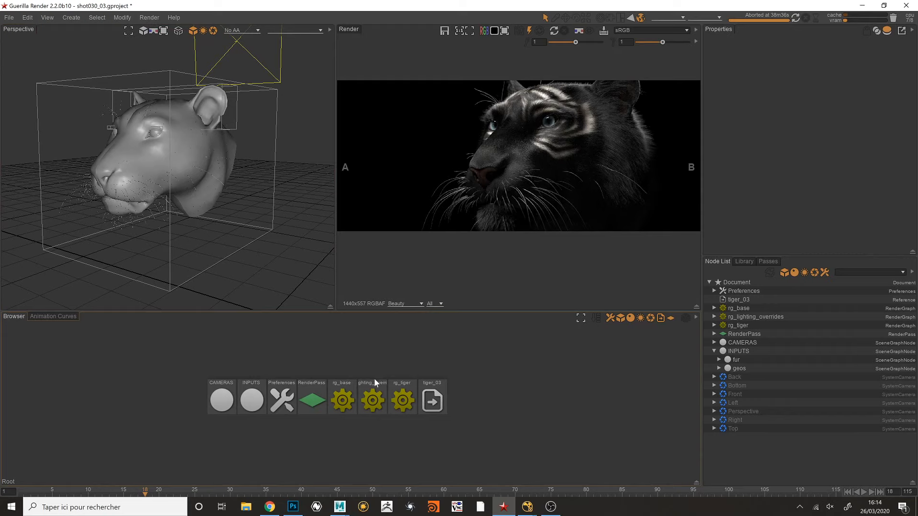
- Open the rg_tiger render graph, look over its chain of shading groups, and return to the root level
{"action": "left_click", "coordinate": [410, 389]}
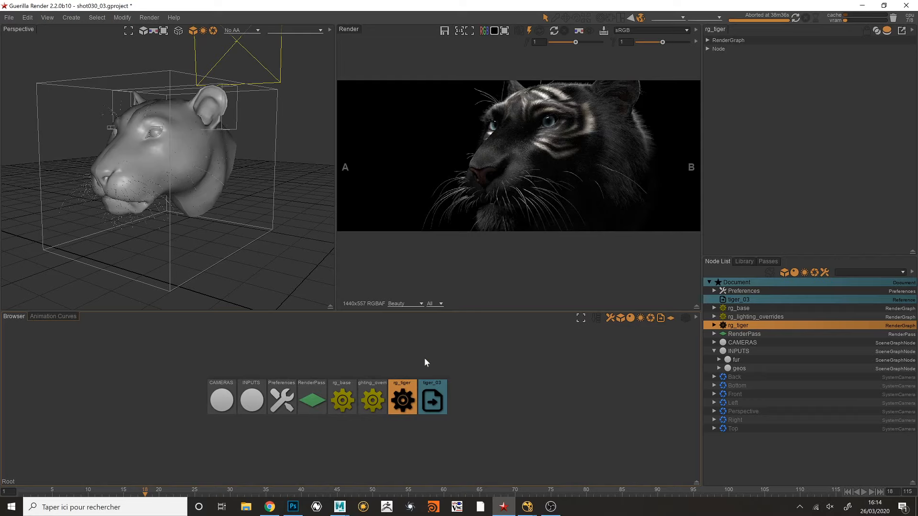
{"action": "middle_click_drag", "start_coordinate": [400, 346], "coordinate": [401, 374]}
{"action": "left_click", "coordinate": [363, 389]}
{"action": "double_click", "coordinate": [393, 392]}
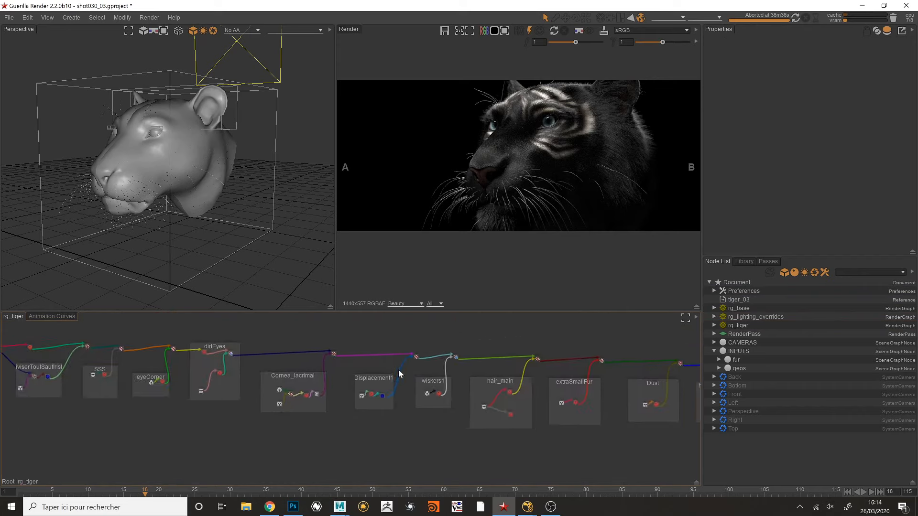
{"action": "scroll", "coordinate": [401, 374], "scroll_direction": "down", "scroll_amount": 2}
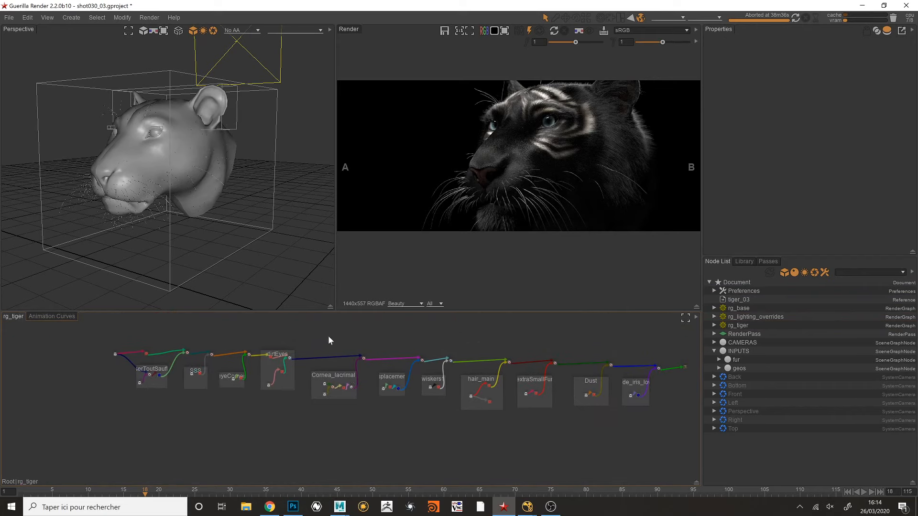
{"action": "middle_click_drag", "start_coordinate": [531, 340], "coordinate": [498, 352]}
{"action": "double_click", "coordinate": [499, 344]}
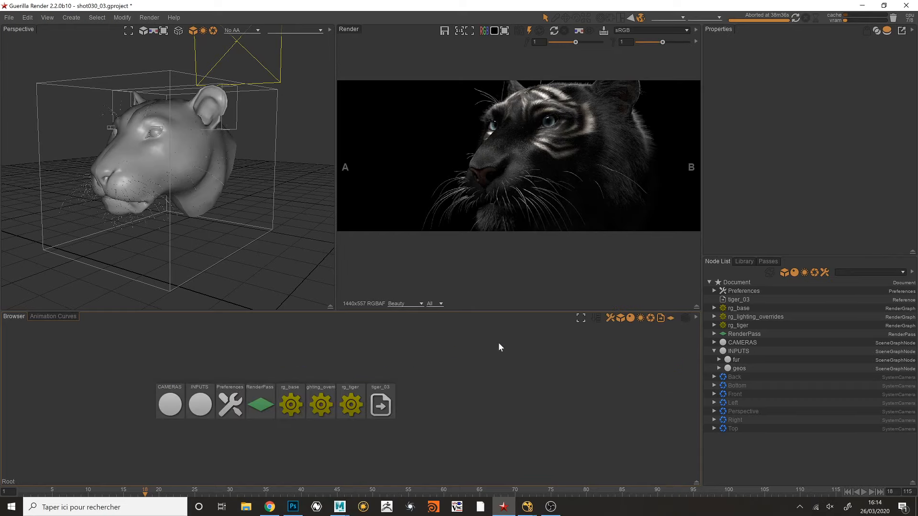
- Select the rg_lighting_overrides render graph and open it to show its node network
{"action": "scroll", "coordinate": [337, 394], "scroll_direction": "up", "scroll_amount": 3}
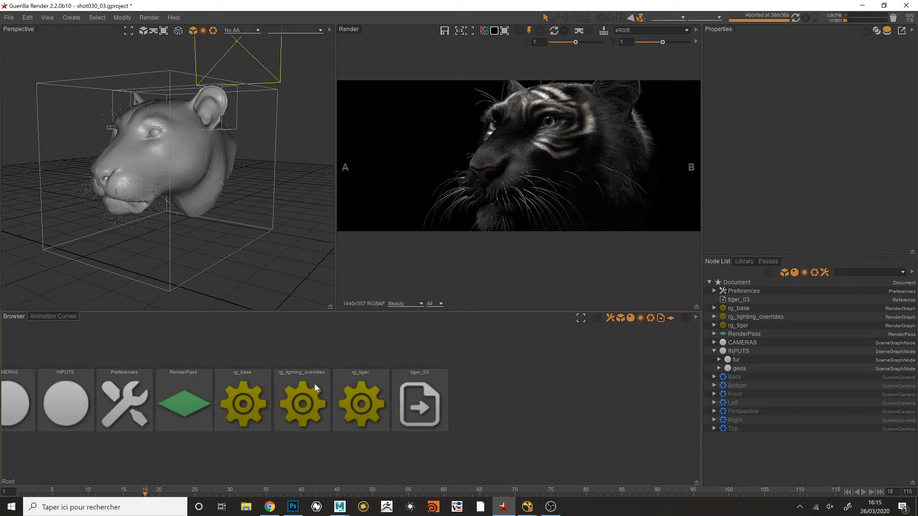
{"action": "left_click", "coordinate": [316, 391]}
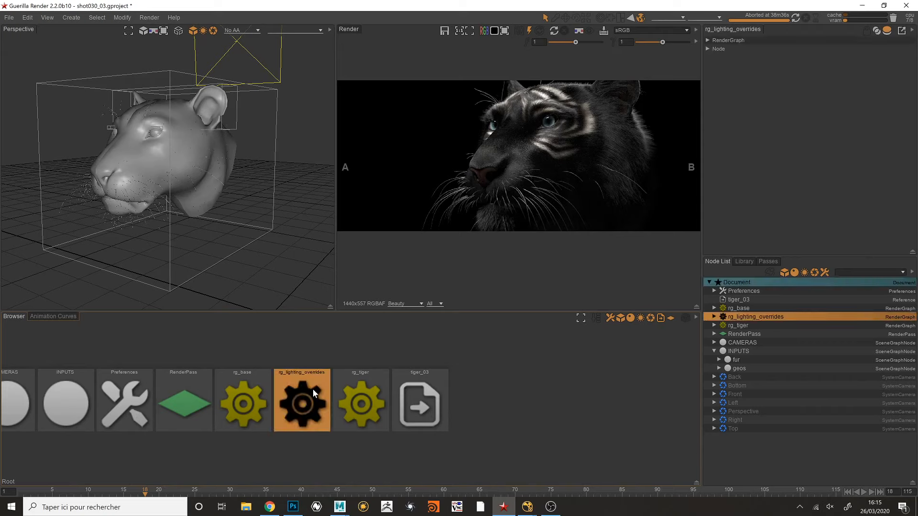
{"action": "middle_click_drag", "start_coordinate": [503, 172], "coordinate": [500, 180]}
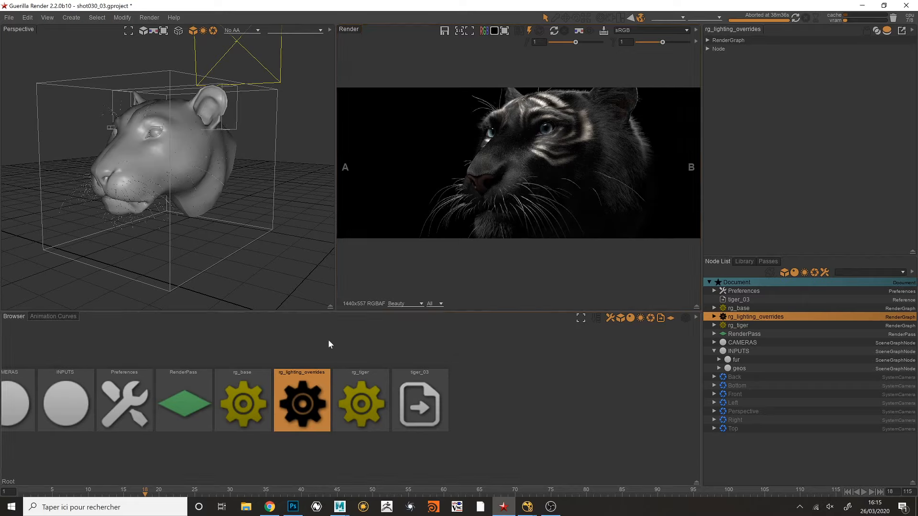
{"action": "double_click", "coordinate": [320, 383]}
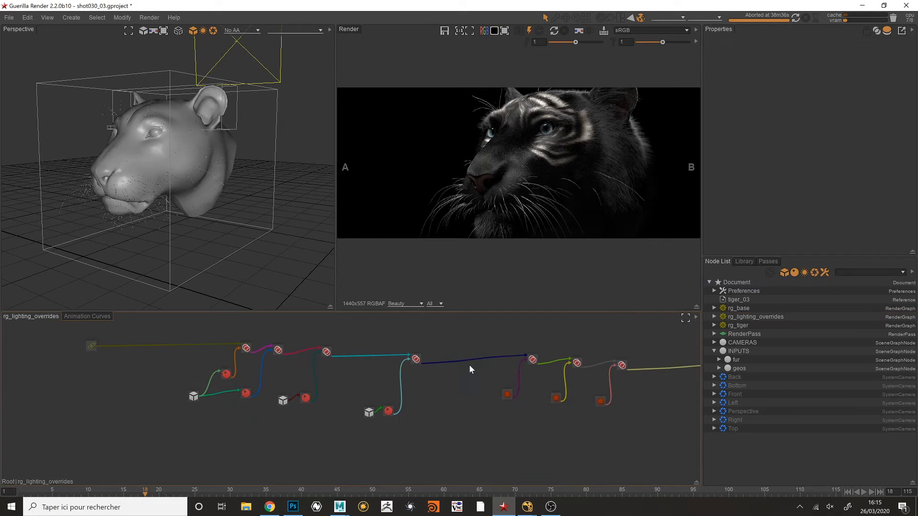
{"action": "middle_click_drag", "start_coordinate": [469, 365], "coordinate": [484, 370]}
- Bypass the first four merge nodes along the main chain of the rg_lighting_overrides graph
{"action": "left_click_drag", "start_coordinate": [231, 332], "coordinate": [439, 372]}
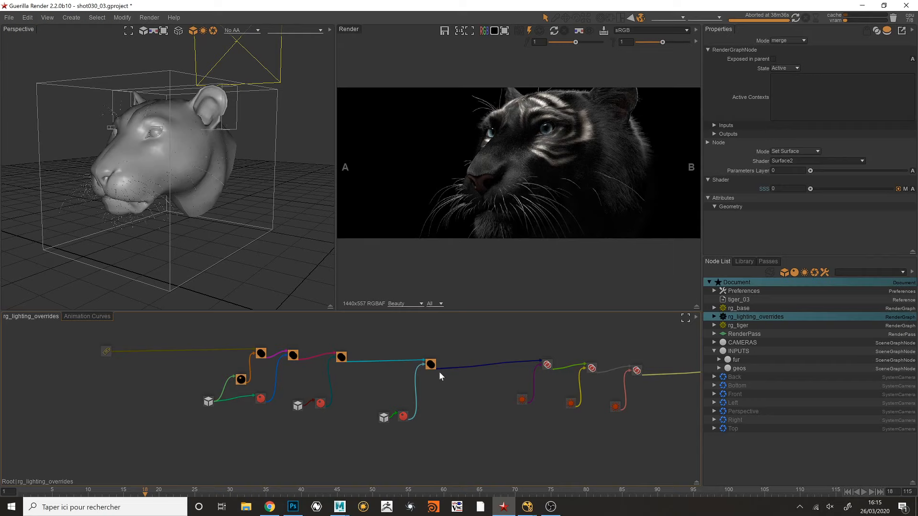
{"action": "left_click", "coordinate": [377, 359]}
{"action": "left_click_drag", "start_coordinate": [246, 331], "coordinate": [443, 367]}
{"action": "key", "text": "b"}
{"action": "middle_click_drag", "start_coordinate": [475, 326], "coordinate": [435, 343]}
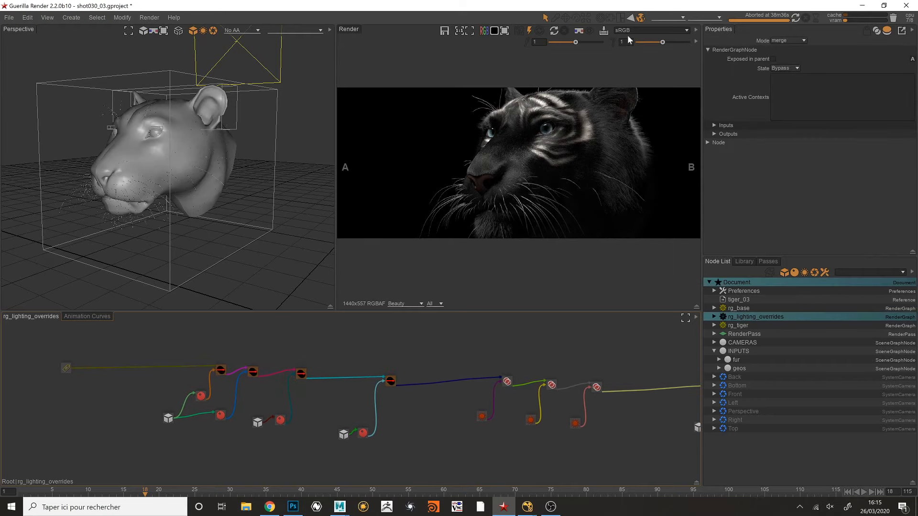
- Start a new render, maximize the render view and mark a render region over the tiger's eyes and upper face
{"action": "left_click", "coordinate": [603, 31]}
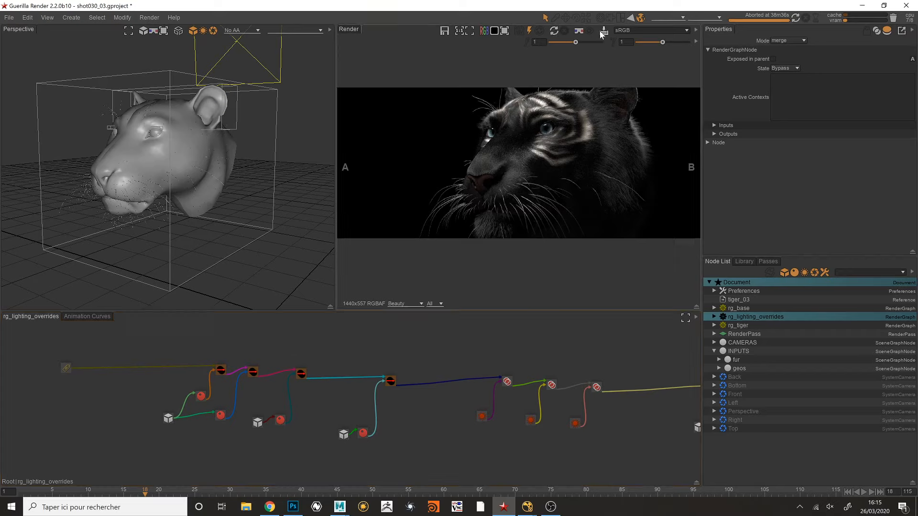
{"action": "left_click", "coordinate": [554, 30]}
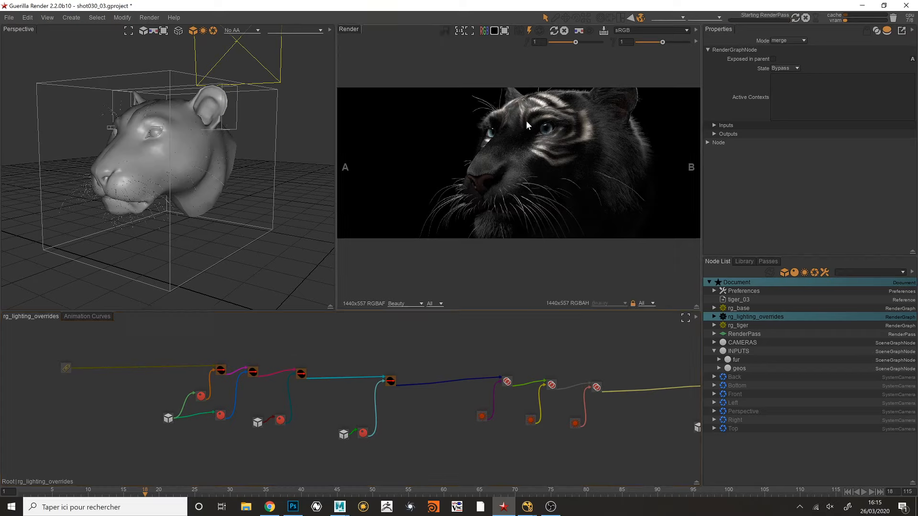
{"action": "middle_click_drag", "start_coordinate": [565, 163], "coordinate": [511, 148]}
{"action": "key", "text": "space"}
{"action": "scroll", "coordinate": [499, 168], "scroll_direction": "up", "scroll_amount": 2}
{"action": "mouse_move", "coordinate": [500, 155]}
{"action": "left_mouse_down"}
{"action": "mouse_move", "coordinate": [403, 201]}
{"action": "mouse_move", "coordinate": [510, 195]}
{"action": "left_mouse_up"}
{"action": "left_click_drag", "start_coordinate": [344, 140], "coordinate": [507, 243]}
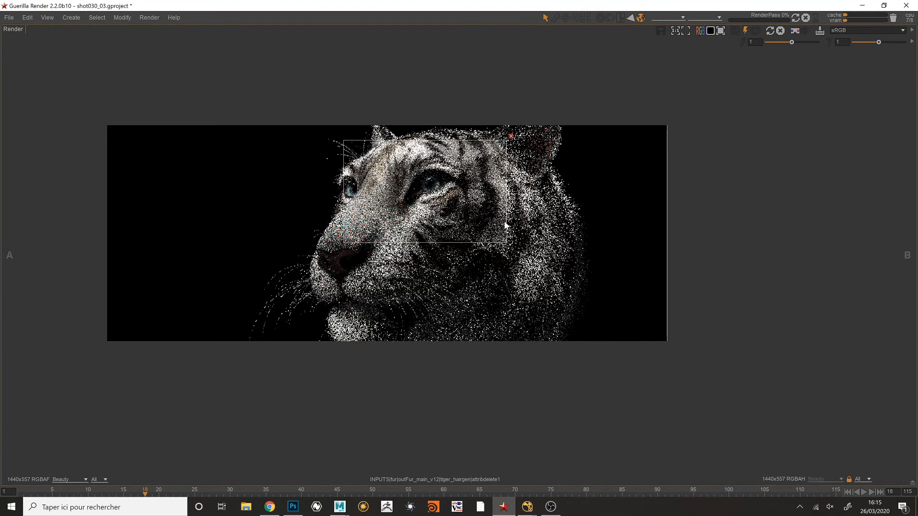
- Examine the rendered fur and stripes inside the marked region at several zoom levels
{"action": "middle_click_drag", "start_coordinate": [480, 169], "coordinate": [566, 182]}
{"action": "scroll", "coordinate": [496, 161], "scroll_direction": "up", "scroll_amount": 1}
{"action": "scroll", "coordinate": [542, 184], "scroll_direction": "up", "scroll_amount": 1}
{"action": "mouse_move", "coordinate": [714, 146]}
{"action": "middle_mouse_down"}
{"action": "mouse_move", "coordinate": [705, 158]}
{"action": "mouse_move", "coordinate": [714, 152]}
{"action": "middle_mouse_up"}
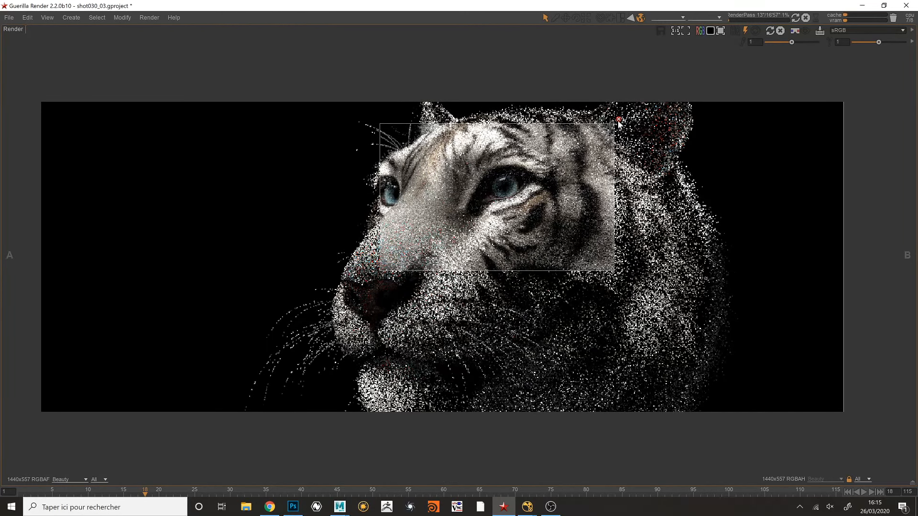
{"action": "middle_click_drag", "start_coordinate": [587, 149], "coordinate": [586, 185]}
{"action": "scroll", "coordinate": [594, 140], "scroll_direction": "down", "scroll_amount": 2}
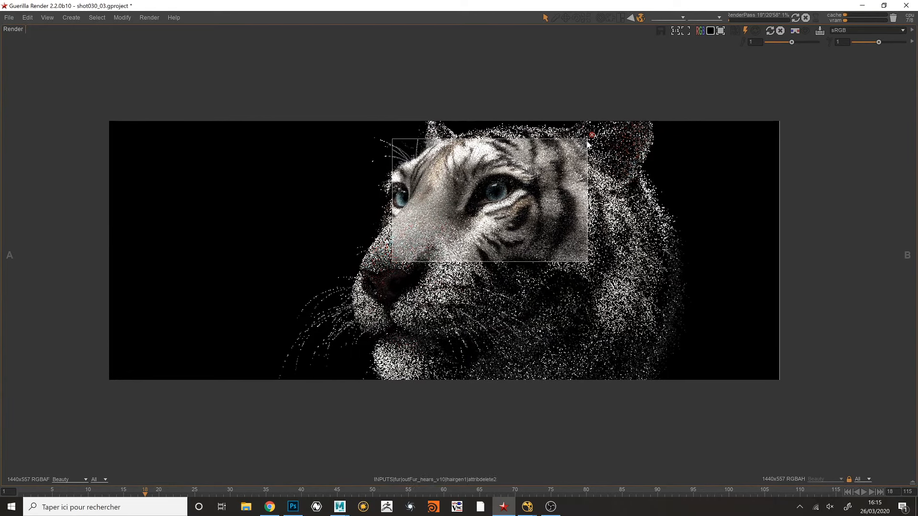
{"action": "scroll", "coordinate": [549, 170], "scroll_direction": "down", "scroll_amount": 2}
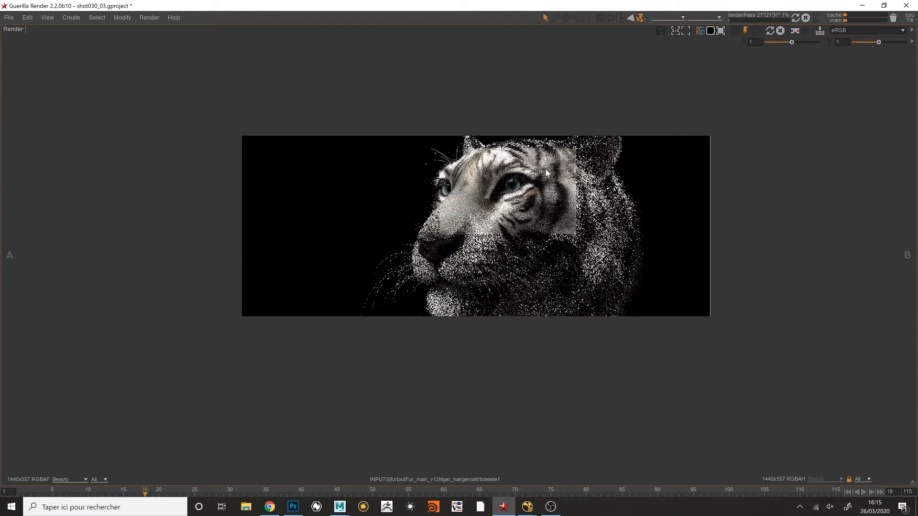
{"action": "scroll", "coordinate": [552, 175], "scroll_direction": "down", "scroll_amount": 1}
{"action": "scroll", "coordinate": [561, 178], "scroll_direction": "up", "scroll_amount": 2}
- Return to the multi-pane layout and abort the running render
{"action": "key", "text": "space"}
{"action": "scroll", "coordinate": [557, 188], "scroll_direction": "down", "scroll_amount": 2}
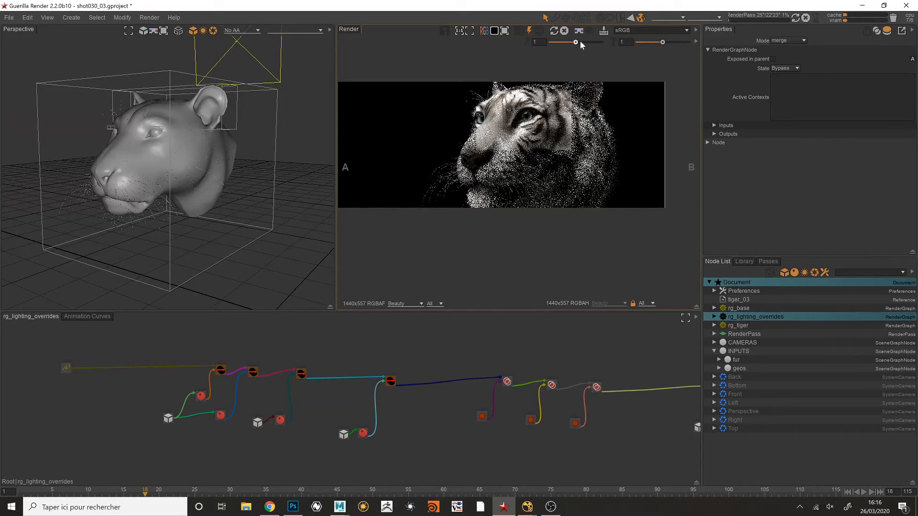
{"action": "left_click", "coordinate": [806, 18]}
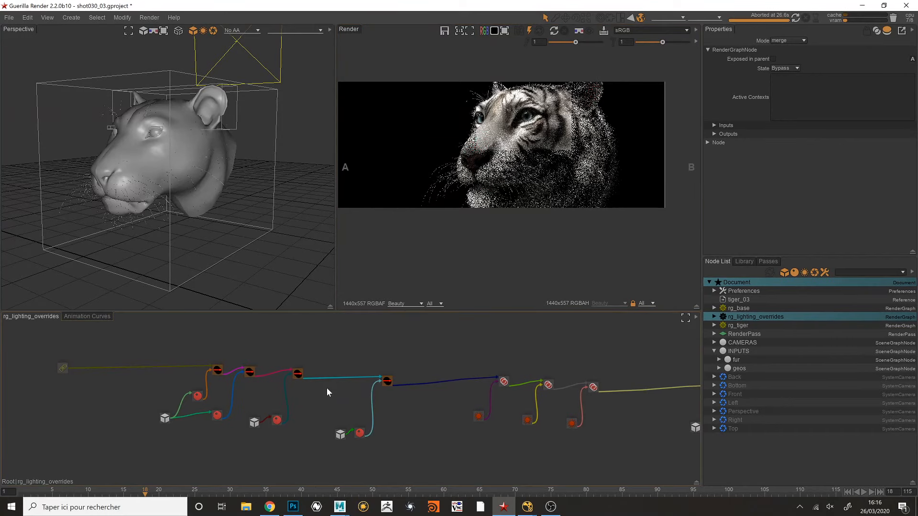
- Toggle the bypass of the first four merge nodes in rg_lighting_overrides and return to the root level
{"action": "left_click_drag", "start_coordinate": [179, 337], "coordinate": [401, 381]}
{"action": "key", "text": "d"}
{"action": "key", "text": "d"}
{"action": "double_click", "coordinate": [411, 359]}
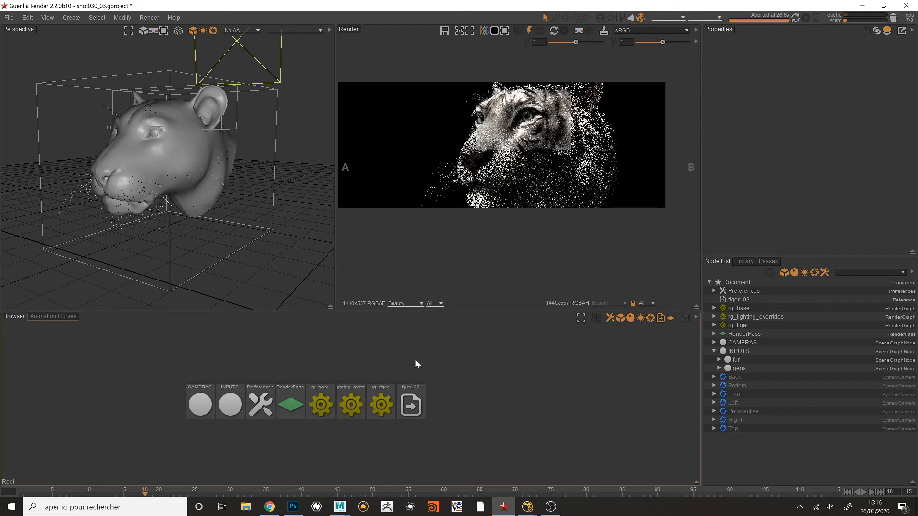
- Enlarge the render view by resizing the panes and reframe the tiger image in it
{"action": "left_click_drag", "start_coordinate": [336, 311], "coordinate": [308, 321]}
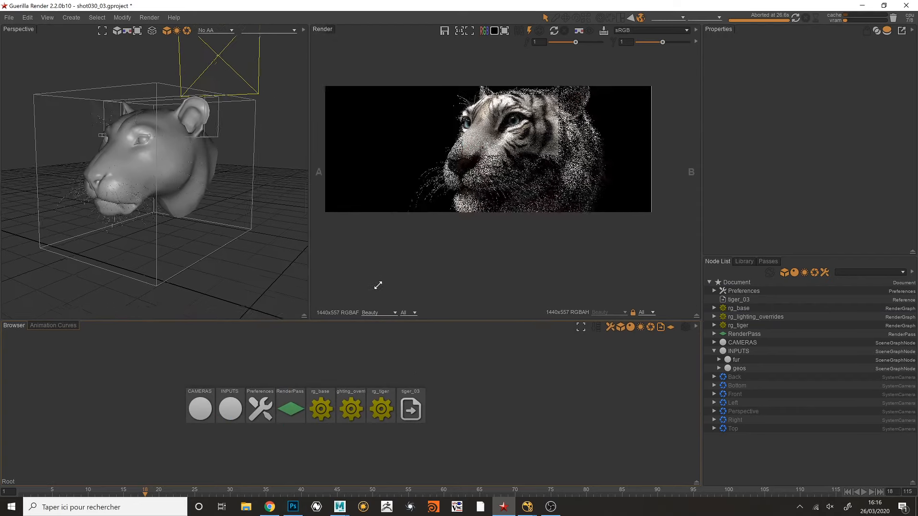
{"action": "middle_click_drag", "start_coordinate": [439, 247], "coordinate": [449, 254], "text": "alt"}
{"action": "right_click_drag", "start_coordinate": [449, 254], "coordinate": [471, 256], "text": "alt"}
{"action": "middle_click_drag", "start_coordinate": [470, 256], "coordinate": [474, 265], "text": "alt"}
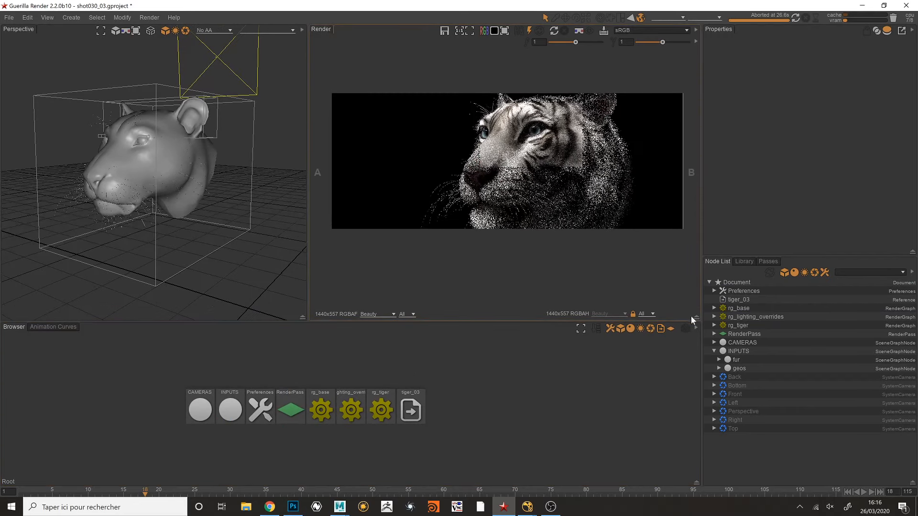
- Open the document's Preferences and widen the settings area to reveal the full directory paths
{"action": "left_click", "coordinate": [714, 291]}
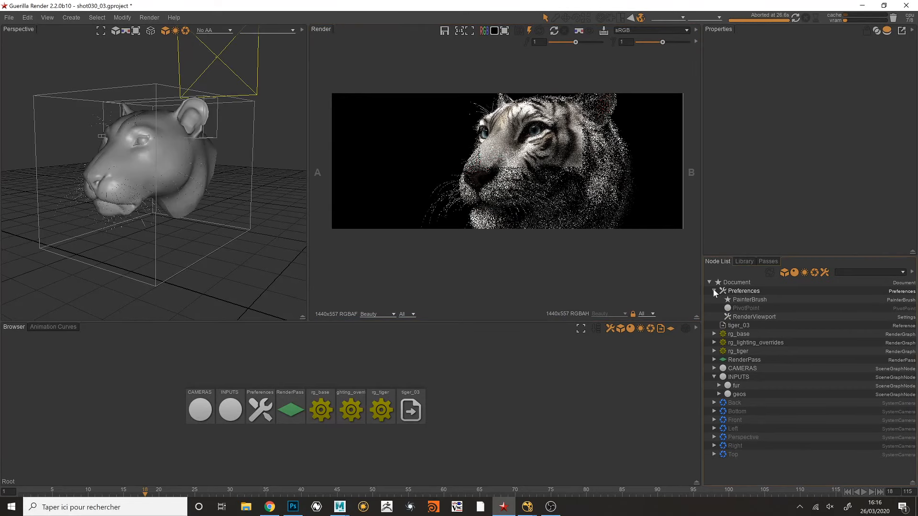
{"action": "left_click", "coordinate": [745, 292]}
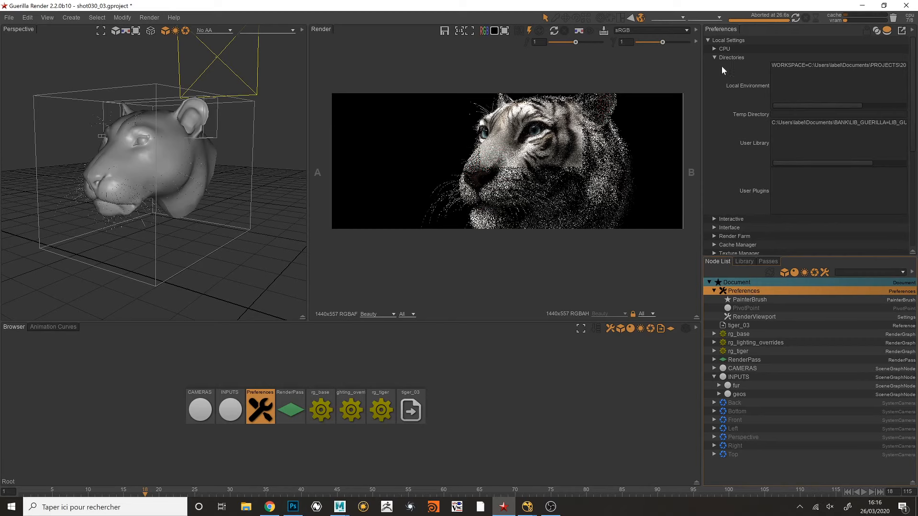
{"action": "left_click_drag", "start_coordinate": [702, 72], "coordinate": [635, 81]}
{"action": "left_click", "coordinate": [694, 56]}
{"action": "left_click", "coordinate": [697, 57]}
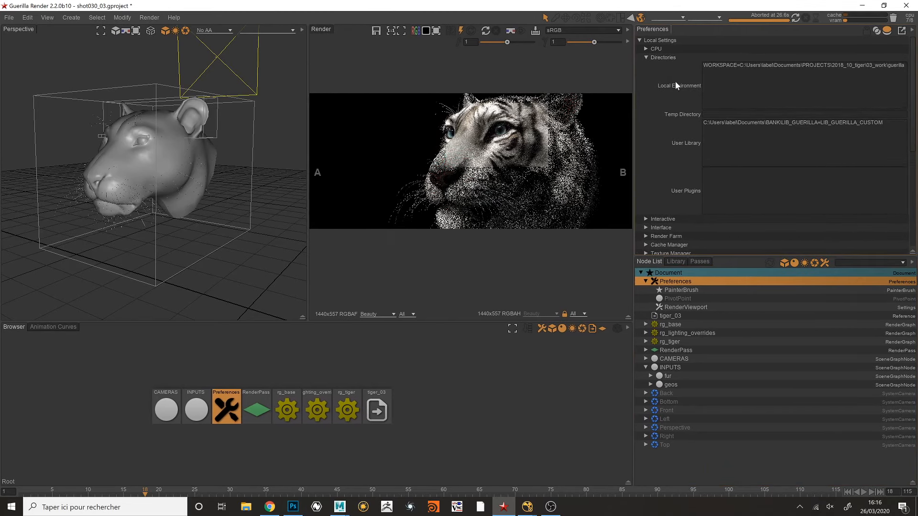
- Examine the WORKSPACE variable and its project path in the Local Environment setting
{"action": "left_click_drag", "start_coordinate": [737, 66], "coordinate": [702, 65]}
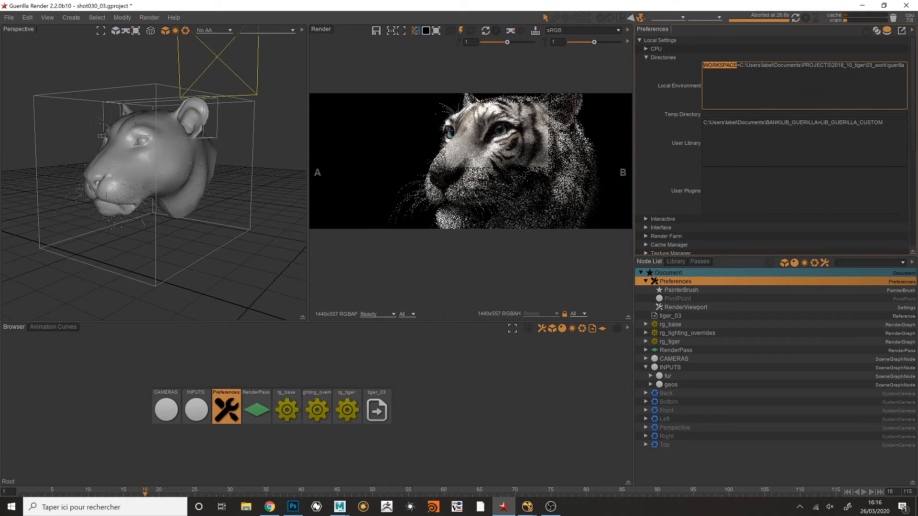
{"action": "left_click_drag", "start_coordinate": [634, 78], "coordinate": [612, 78]}
{"action": "left_click", "coordinate": [718, 66]}
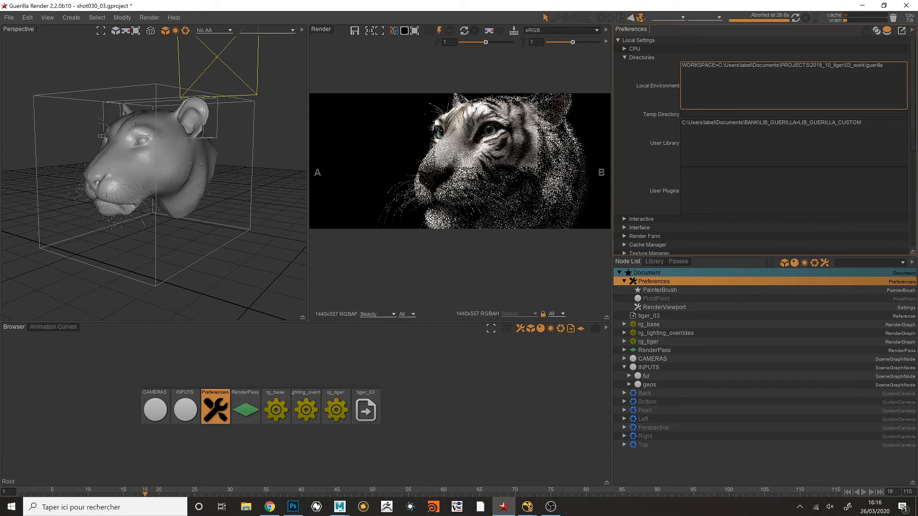
{"action": "left_click_drag", "start_coordinate": [708, 71], "coordinate": [679, 68]}
{"action": "left_click", "coordinate": [718, 81]}
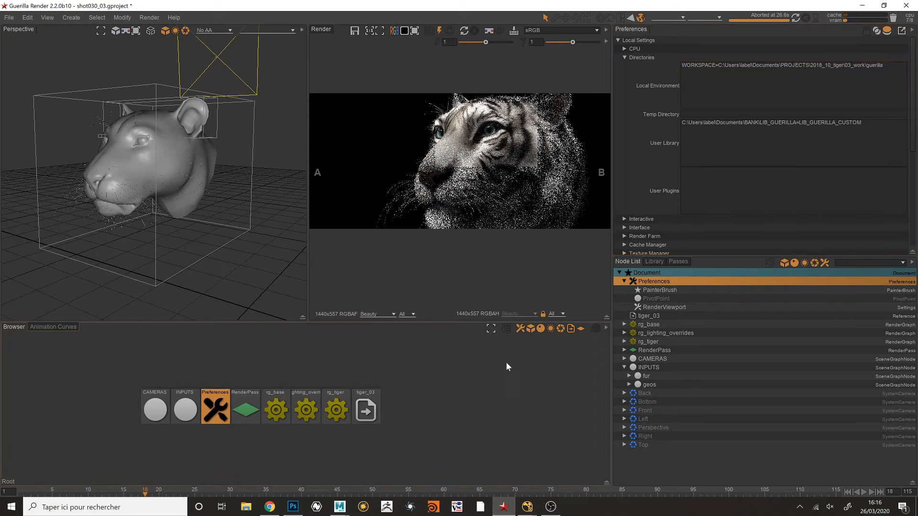
{"action": "key", "text": "alt+Tab"}
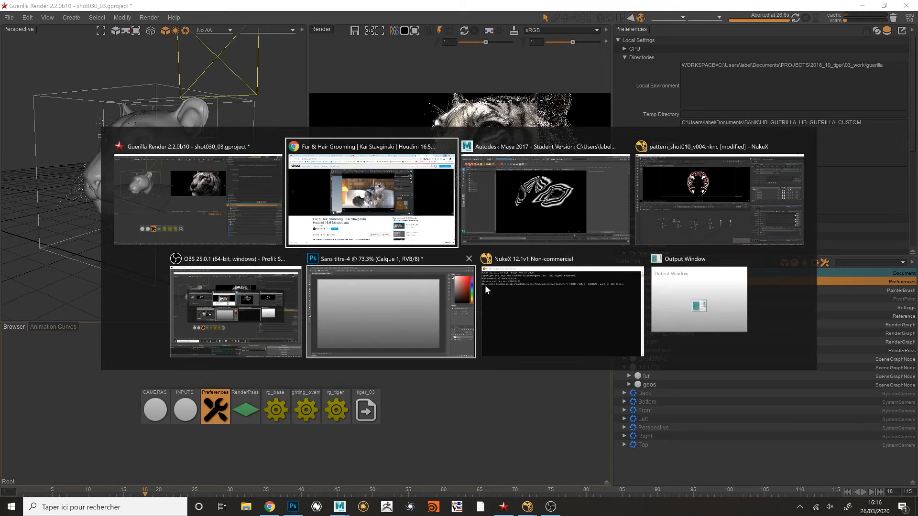
{"action": "left_click", "coordinate": [277, 225]}
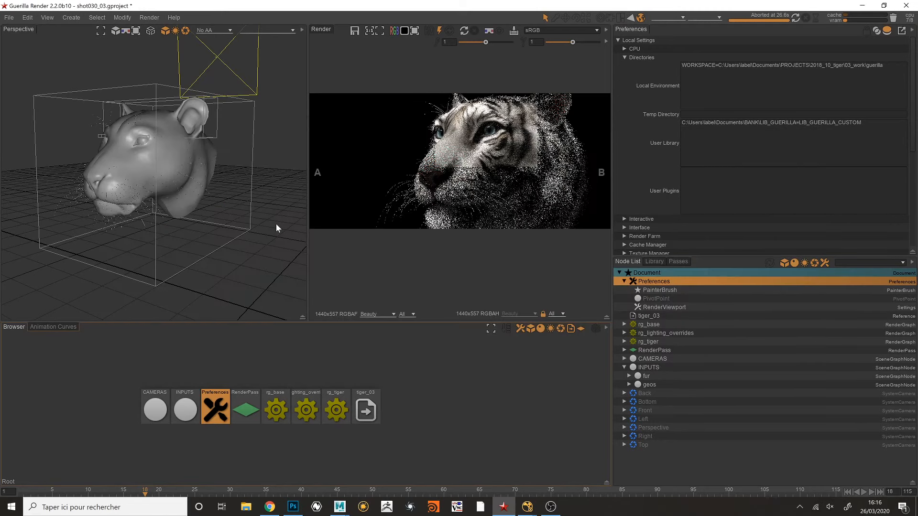
{"action": "left_click", "coordinate": [476, 407]}
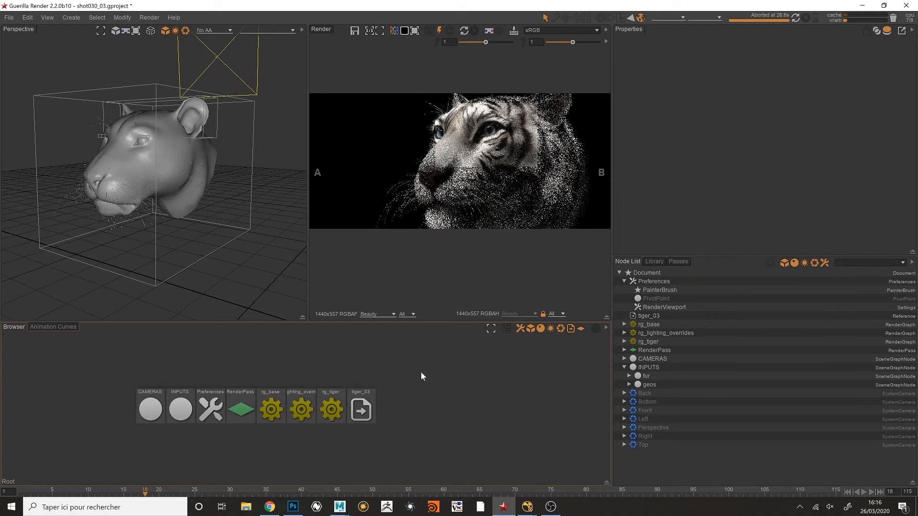
- Open File Explorer and browse from 2018_10_tiger through 03_work\guerilla\datas\assets\chars\tiger to the geo folder, selecting outDustGeo_v01.abc
{"action": "left_click", "coordinate": [246, 507]}
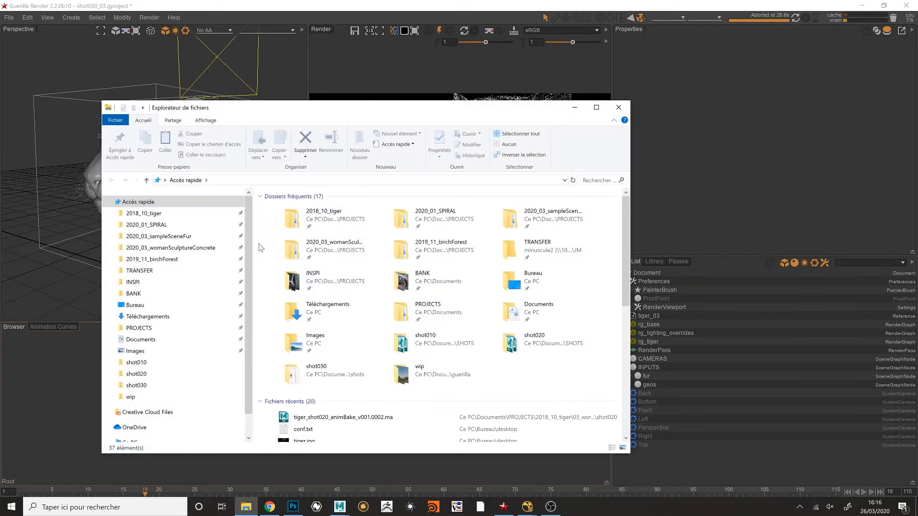
{"action": "left_click", "coordinate": [143, 214]}
{"action": "left_click", "coordinate": [306, 232]}
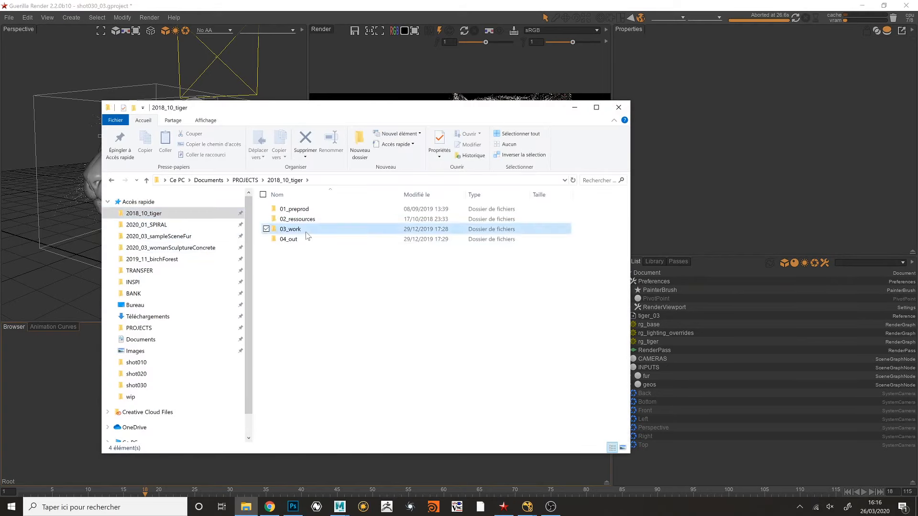
{"action": "double_click", "coordinate": [306, 231]}
{"action": "double_click", "coordinate": [308, 210]}
{"action": "double_click", "coordinate": [307, 221]}
{"action": "double_click", "coordinate": [307, 211]}
{"action": "double_click", "coordinate": [306, 211]}
{"action": "double_click", "coordinate": [311, 210]}
{"action": "left_click", "coordinate": [295, 213]}
{"action": "double_click", "coordinate": [296, 213]}
{"action": "left_click", "coordinate": [301, 220]}
- Import outDustGeo_v01.abc into the Guerilla scene as a reference, shortening its path with $(WORKSPACE) and declining conversion to a frame sequence
{"action": "left_click_drag", "start_coordinate": [301, 220], "coordinate": [52, 275]}
{"action": "left_click_drag", "start_coordinate": [441, 174], "coordinate": [364, 162]}
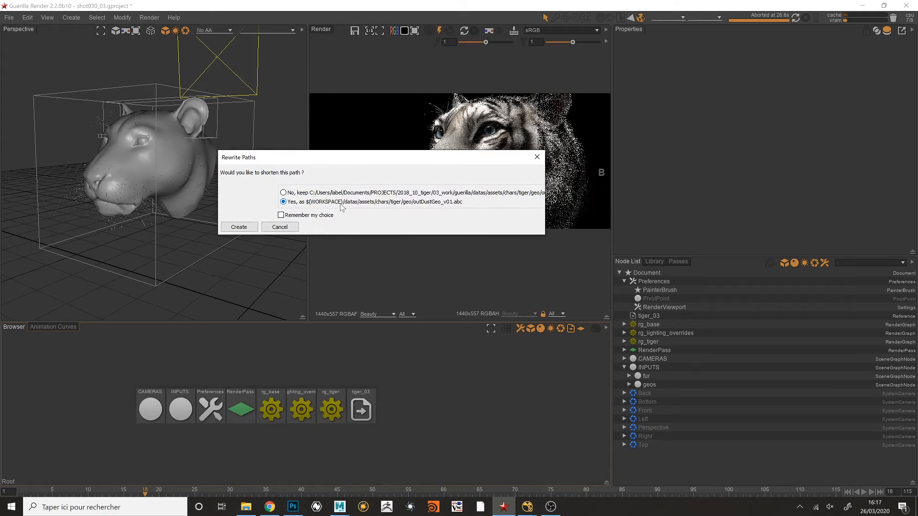
{"action": "left_click_drag", "start_coordinate": [387, 159], "coordinate": [373, 154]}
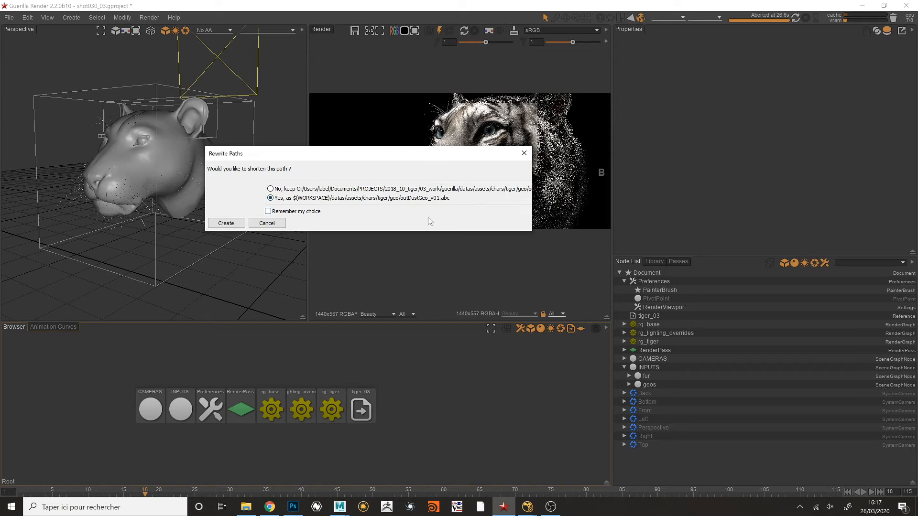
{"action": "left_click", "coordinate": [226, 223]}
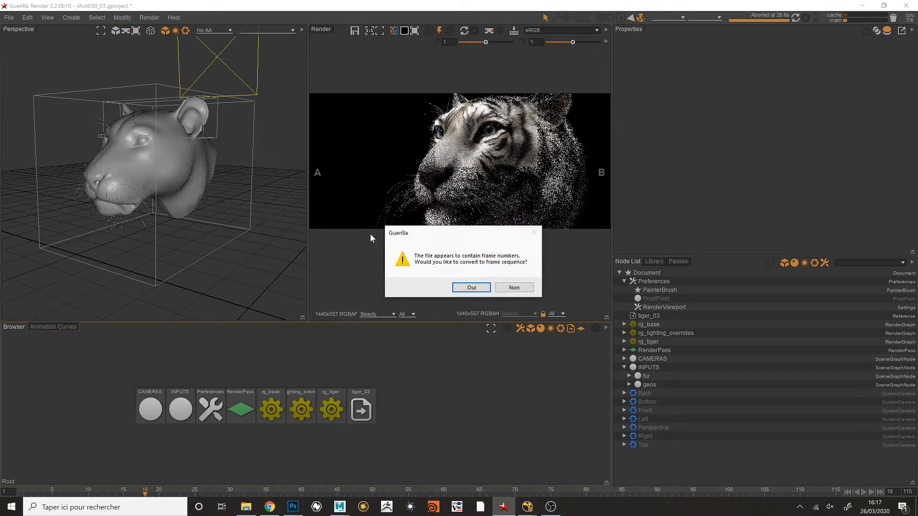
{"action": "left_click", "coordinate": [515, 287]}
{"action": "left_click", "coordinate": [402, 275]}
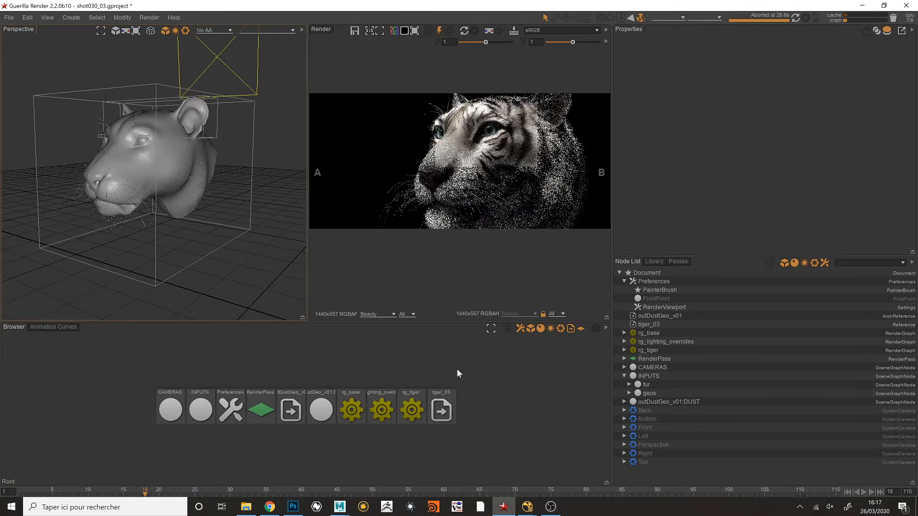
- Inspect the $(WORKSPACE) variable in the outDustGeo_v01 reference's file path and the matching folder path defined in Preferences
{"action": "left_click", "coordinate": [447, 402]}
{"action": "left_click", "coordinate": [293, 406]}
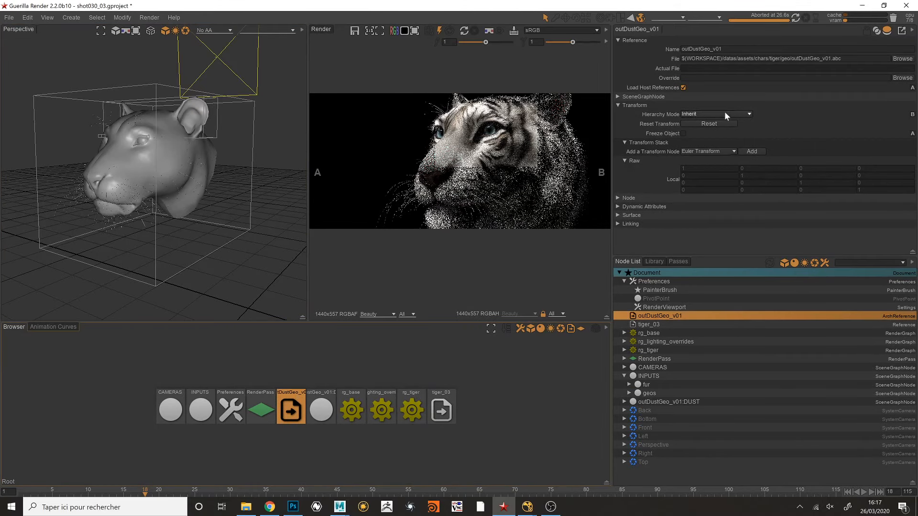
{"action": "double_click", "coordinate": [701, 59]}
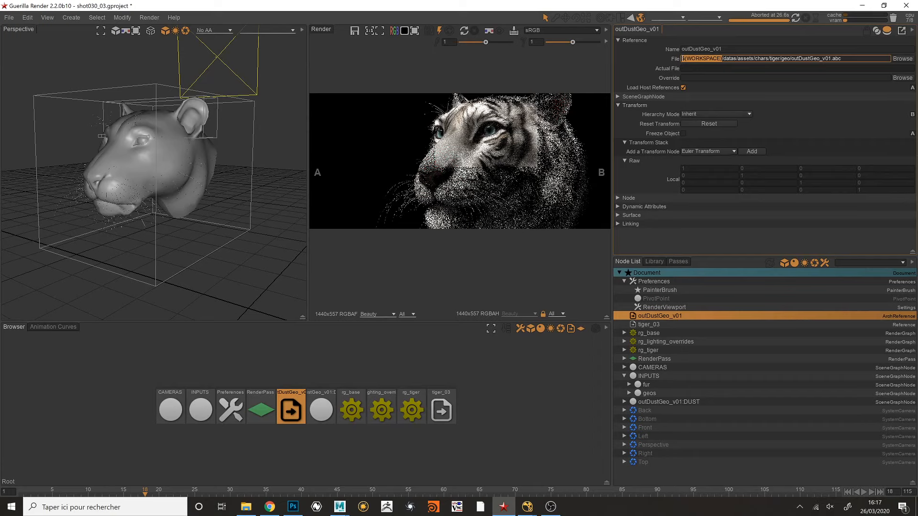
{"action": "left_click", "coordinate": [656, 282]}
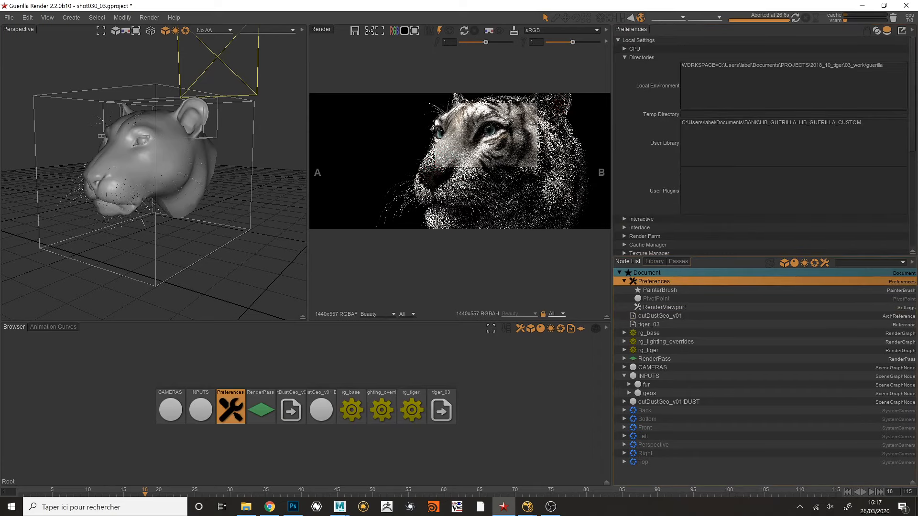
{"action": "left_click_drag", "start_coordinate": [722, 66], "coordinate": [856, 71]}
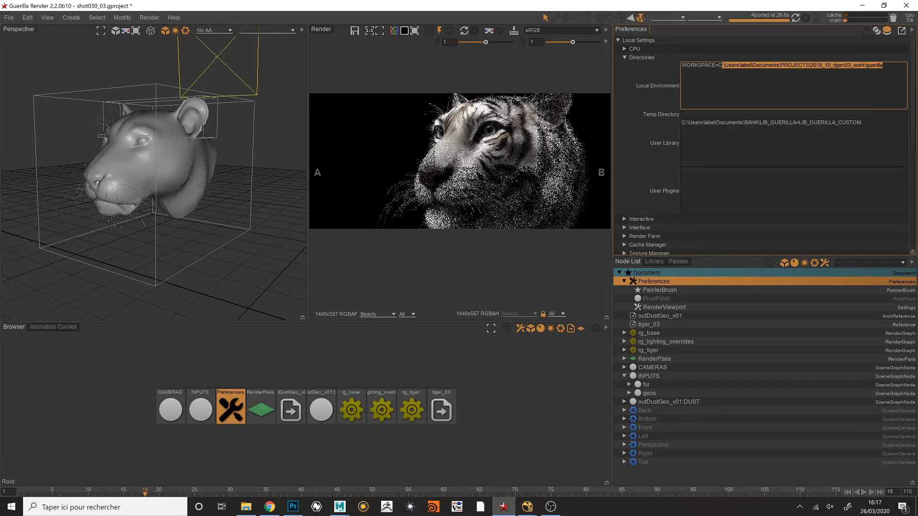
- Add an asset variable on a new line of Local Environment, using the project's guerilla\datas\assets folder path copied from File Explorer
{"action": "left_click", "coordinate": [879, 74]}
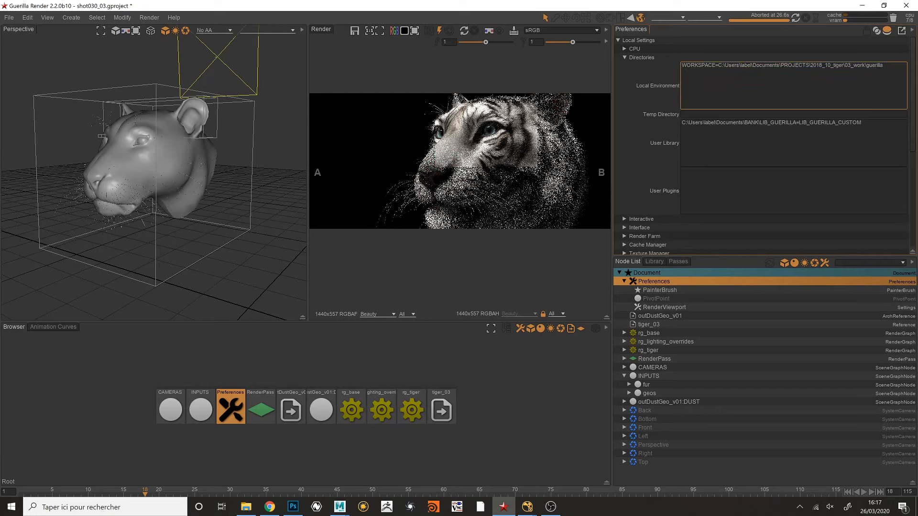
{"action": "type", "text": "asset="}
{"action": "key", "text": "alt+Tab"}
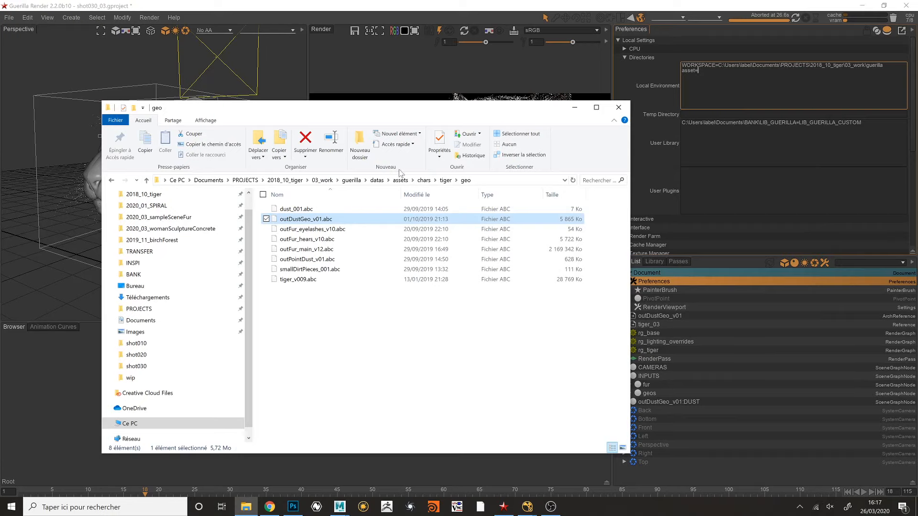
{"action": "left_click", "coordinate": [408, 182]}
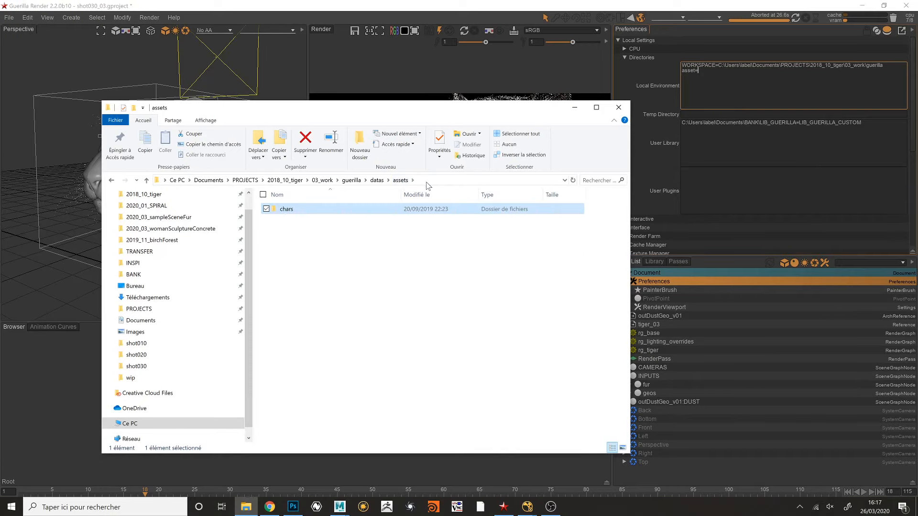
{"action": "left_click", "coordinate": [408, 181]}
{"action": "key", "text": "ctrl+c"}
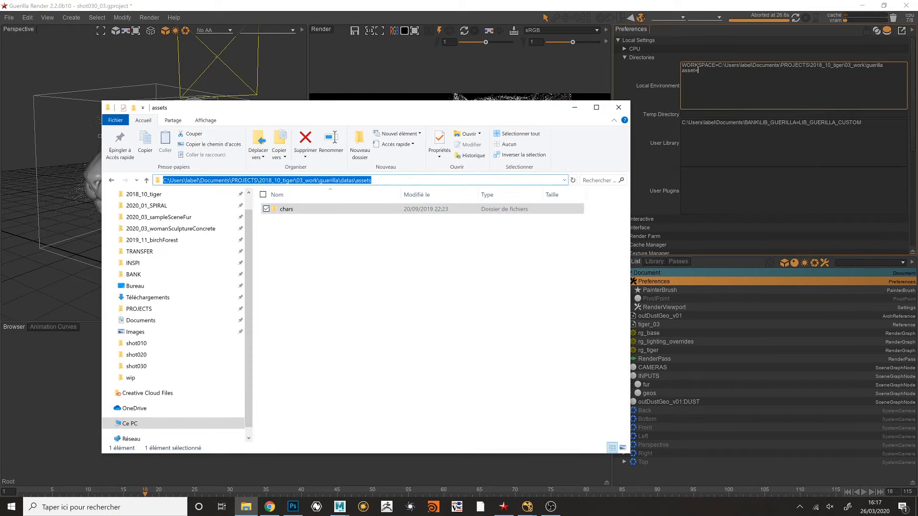
{"action": "key", "text": "alt+Tab"}
{"action": "key", "text": "ctrl+v"}
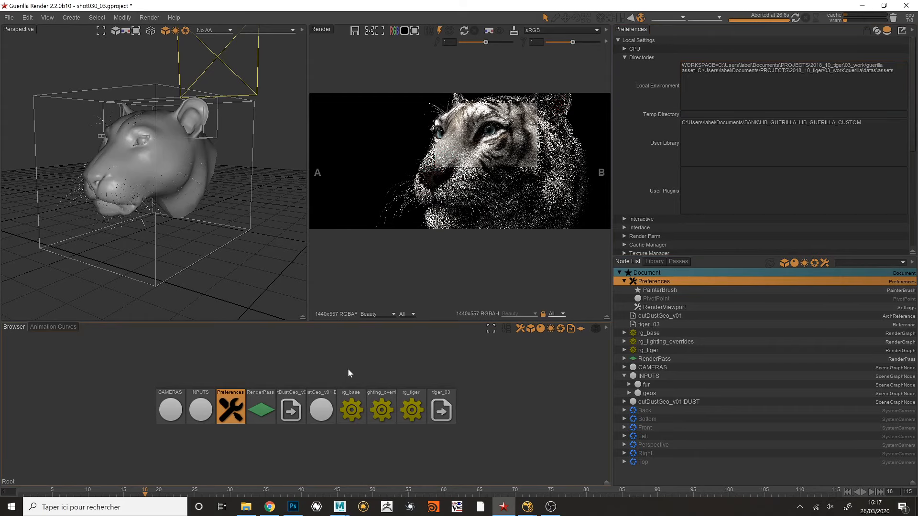
- Delete the outDustGeo_v01 reference from the scene
{"action": "left_click", "coordinate": [354, 380]}
{"action": "left_click", "coordinate": [292, 402]}
{"action": "key", "text": "Delete"}
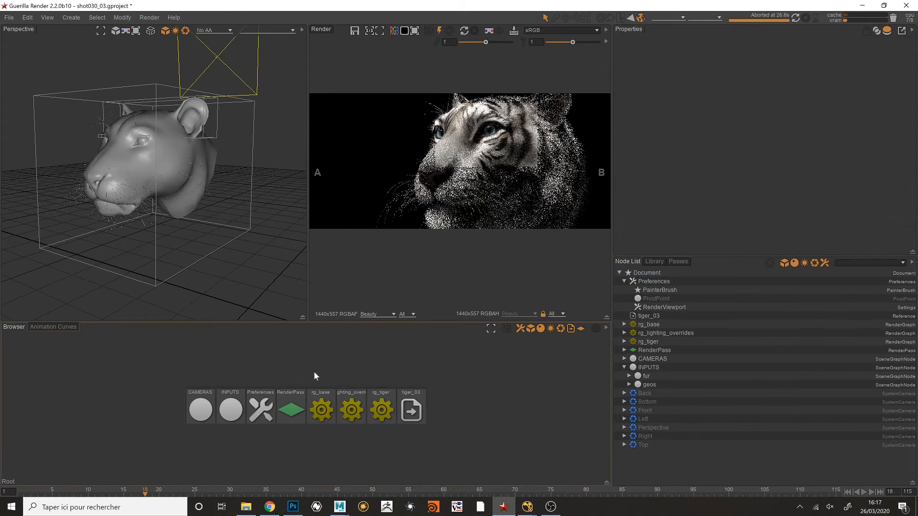
- Try to import dust_001.abc from the chars\tiger\geo folder, review the $(asset) path-shortening option, and cancel the import
{"action": "key", "text": "alt+Tab"}
{"action": "double_click", "coordinate": [297, 212]}
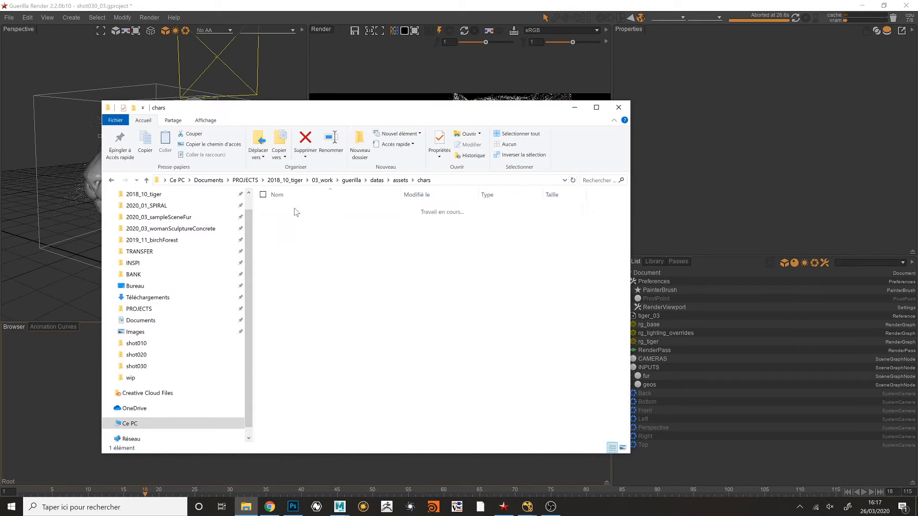
{"action": "double_click", "coordinate": [296, 211]}
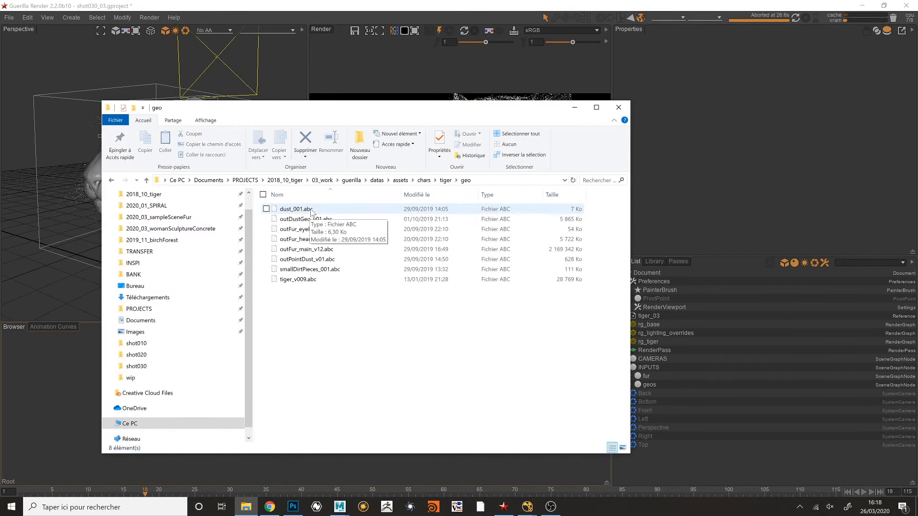
{"action": "left_click_drag", "start_coordinate": [315, 211], "coordinate": [59, 368]}
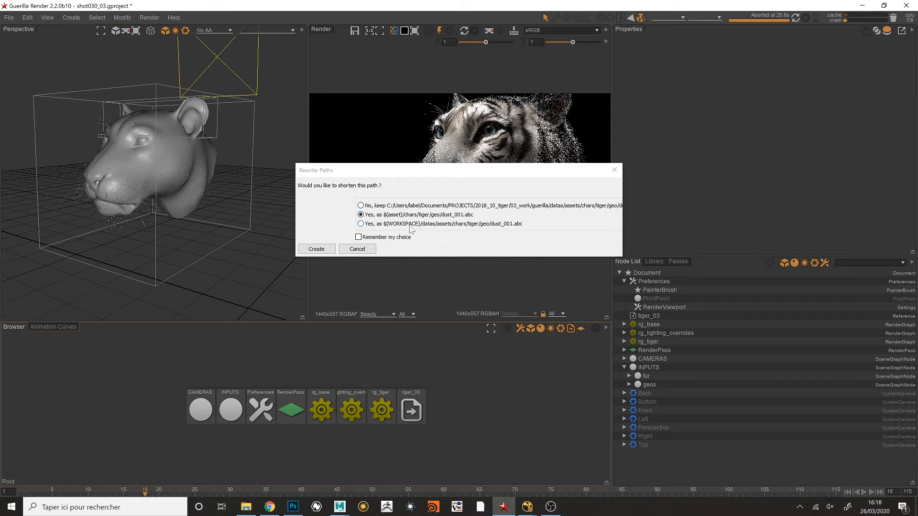
{"action": "left_click_drag", "start_coordinate": [383, 171], "coordinate": [268, 140]}
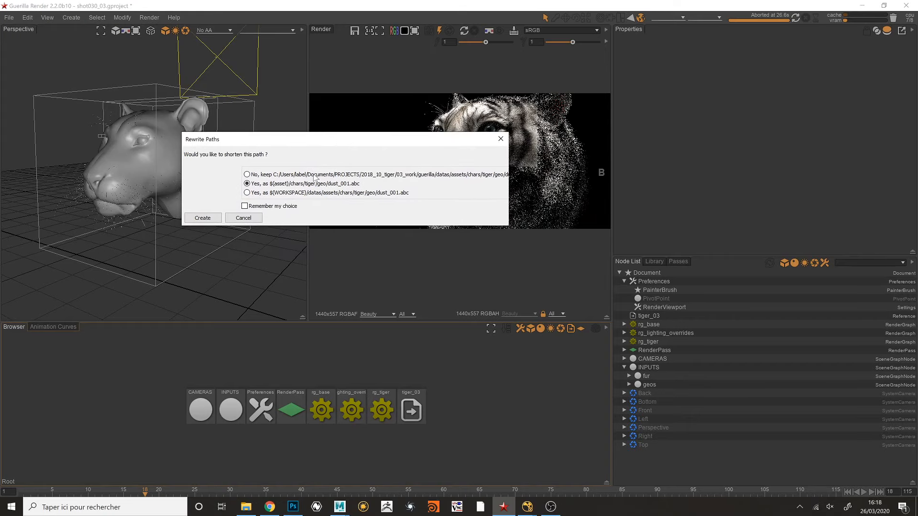
{"action": "left_click", "coordinate": [235, 220]}
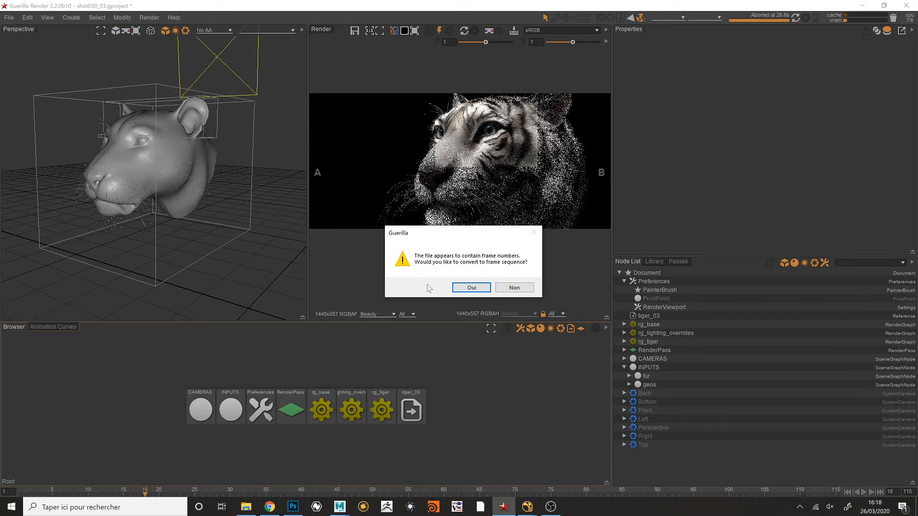
{"action": "left_click", "coordinate": [509, 286]}
{"action": "left_click", "coordinate": [444, 274]}
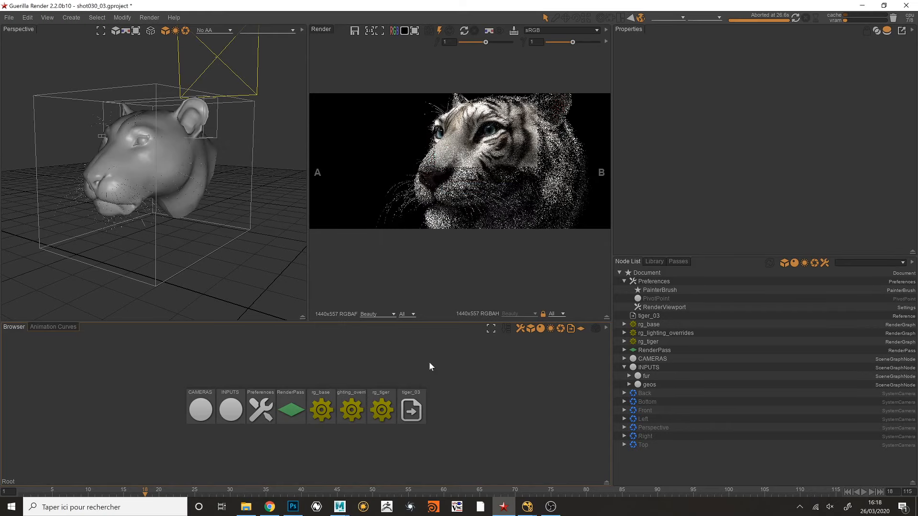
- Remove the asset variable line from Local Environment in the Preferences directories, keeping only the WORKSPACE variable
{"action": "scroll", "coordinate": [337, 357], "scroll_direction": "up", "scroll_amount": 3}
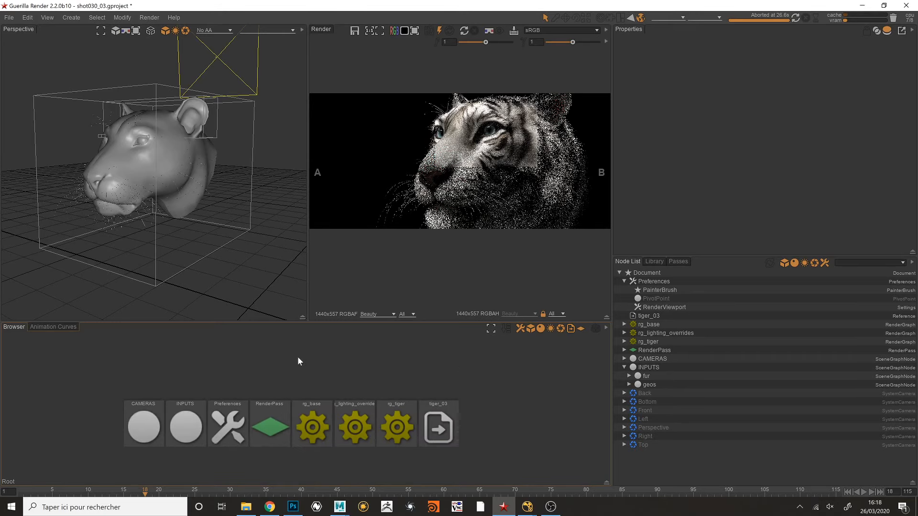
{"action": "left_click", "coordinate": [662, 281]}
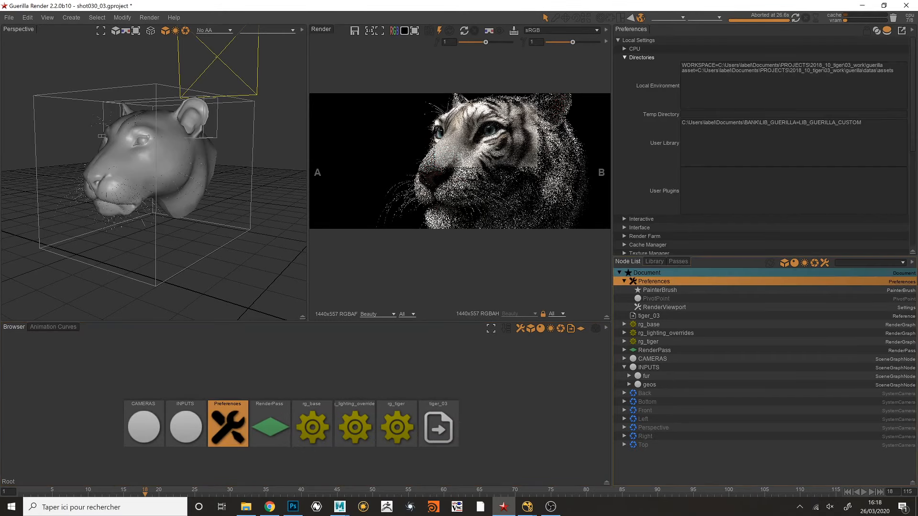
{"action": "left_click_drag", "start_coordinate": [894, 71], "coordinate": [676, 70]}
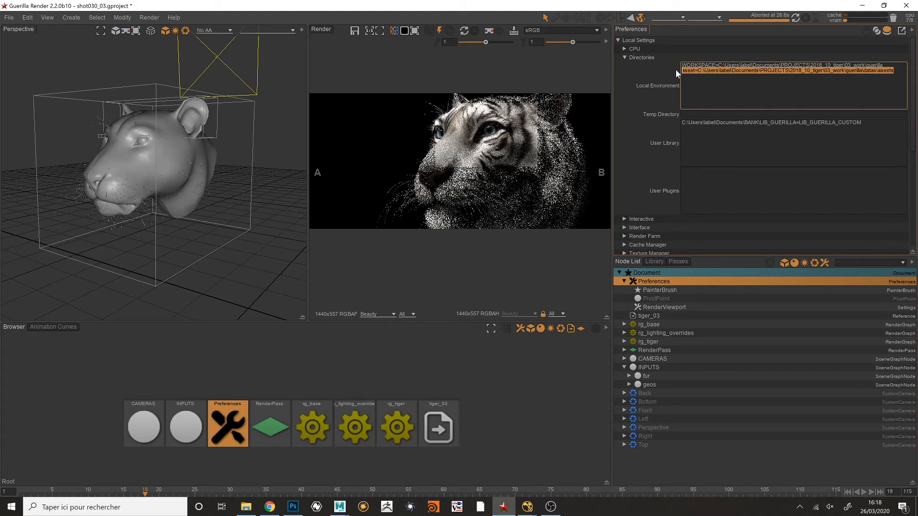
{"action": "key", "text": "BackSpace"}
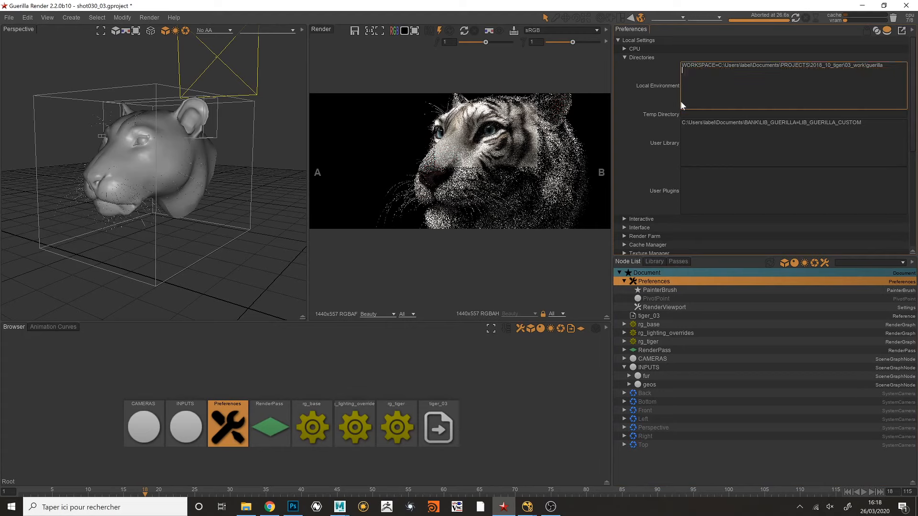
{"action": "left_click", "coordinate": [625, 58]}
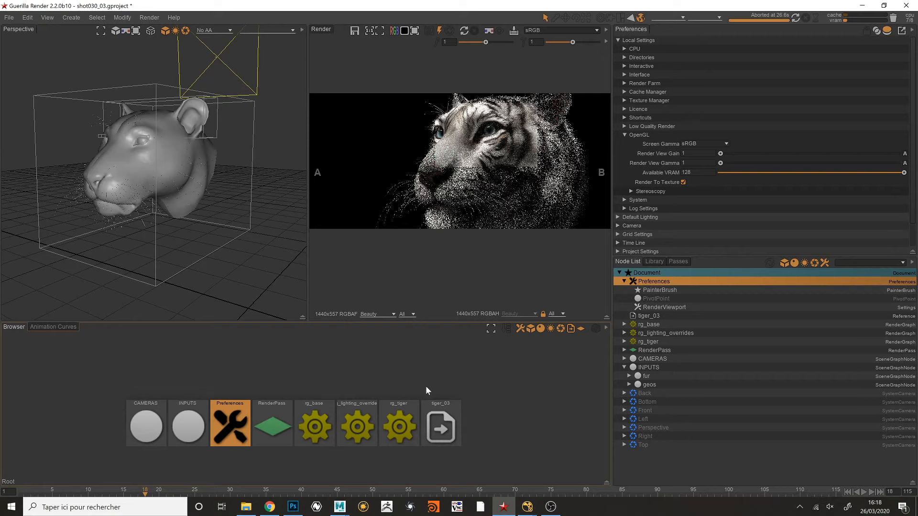
{"action": "left_click", "coordinate": [408, 387]}
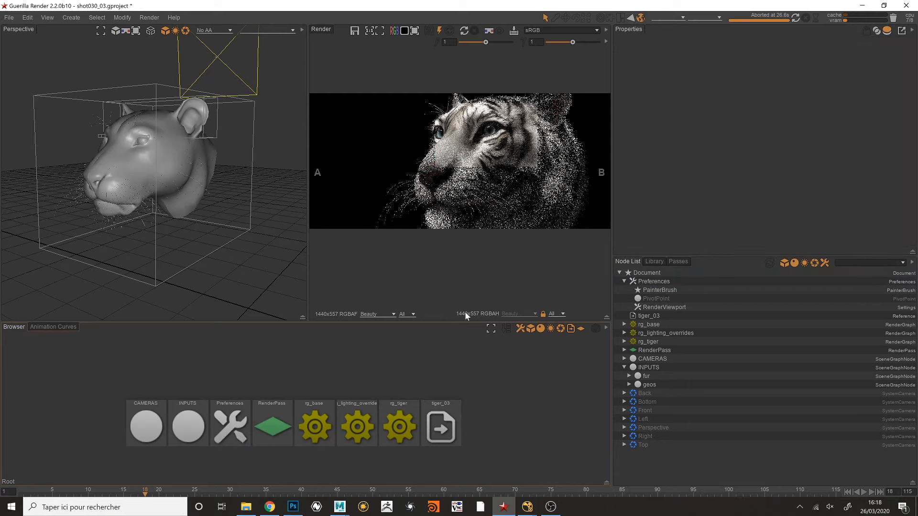
{"action": "scroll", "coordinate": [380, 376], "scroll_direction": "up", "scroll_amount": 3}
{"action": "middle_click_drag", "start_coordinate": [367, 380], "coordinate": [393, 340]}
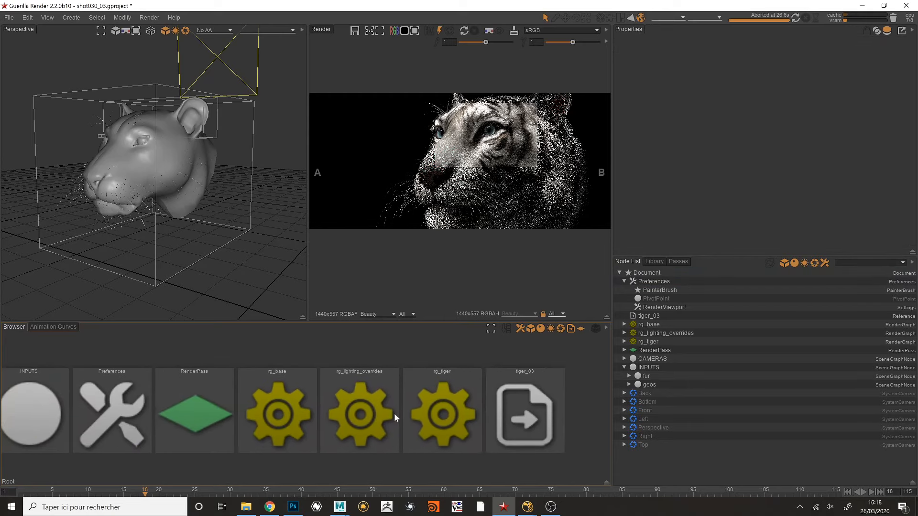
{"action": "left_click", "coordinate": [415, 415]}
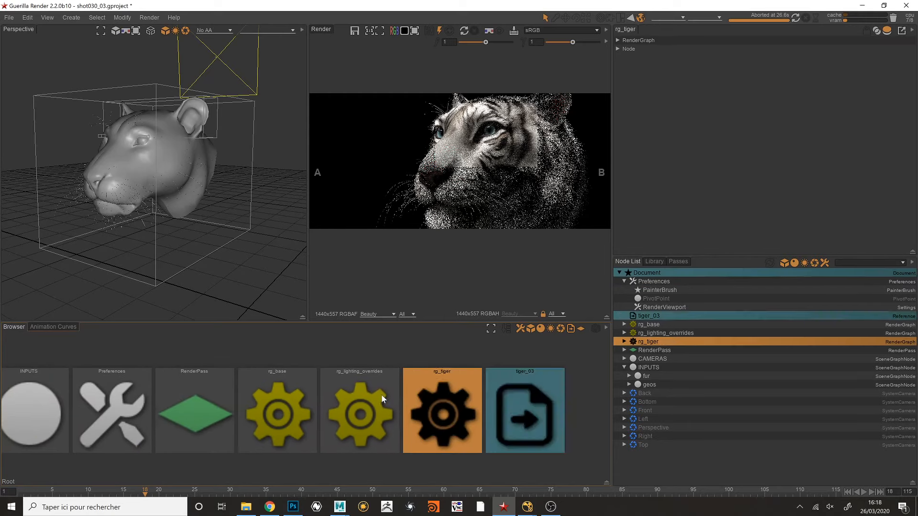
{"action": "double_click", "coordinate": [434, 402]}
{"action": "double_click", "coordinate": [402, 374]}
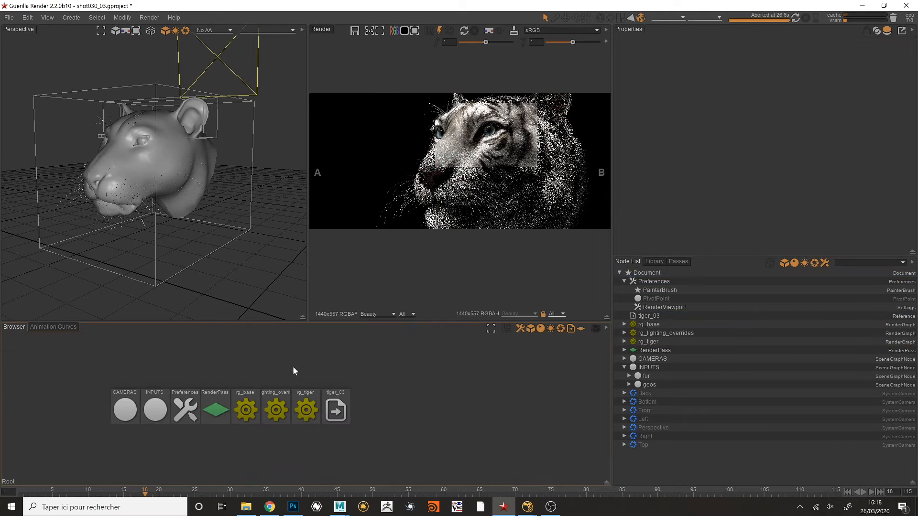
- Open the rg_lighting_overrides render graph and bring its merge nodes into view
{"action": "left_click", "coordinate": [276, 410]}
{"action": "double_click", "coordinate": [276, 410]}
{"action": "scroll", "coordinate": [337, 383], "scroll_direction": "down", "scroll_amount": 2}
{"action": "middle_click_drag", "start_coordinate": [345, 373], "coordinate": [476, 366]}
{"action": "scroll", "coordinate": [419, 375], "scroll_direction": "down", "scroll_amount": 1}
{"action": "scroll", "coordinate": [420, 375], "scroll_direction": "up", "scroll_amount": 1}
{"action": "middle_click_drag", "start_coordinate": [205, 346], "coordinate": [207, 364]}
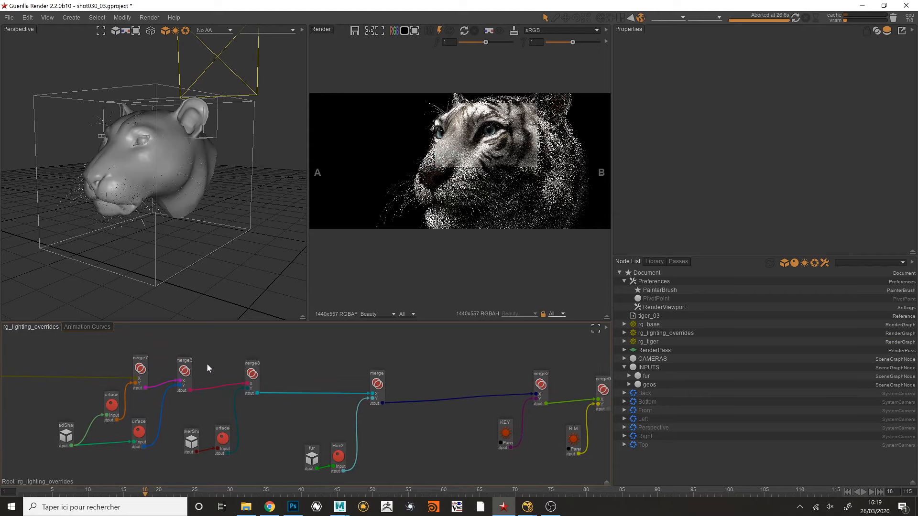
- Toggle the four override merge nodes before the KEY light between Bypass and Active, and run a short test render with them active
{"action": "left_click_drag", "start_coordinate": [130, 337], "coordinate": [384, 387]}
{"action": "key", "text": "b"}
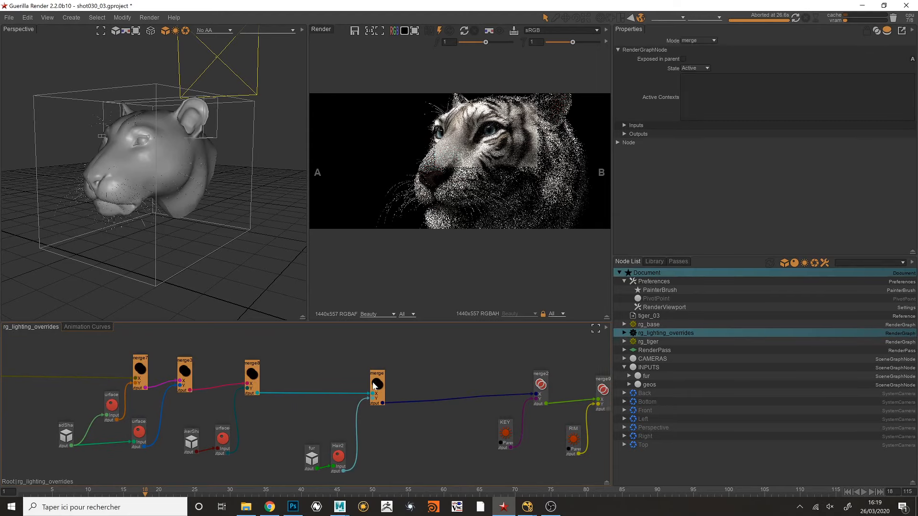
{"action": "left_click_drag", "start_coordinate": [127, 349], "coordinate": [391, 371]}
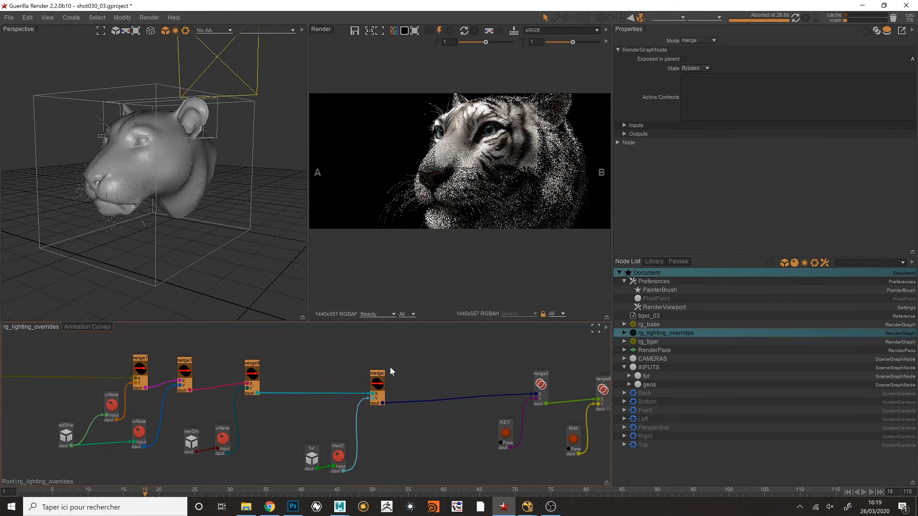
{"action": "key", "text": "d"}
{"action": "key", "text": "d"}
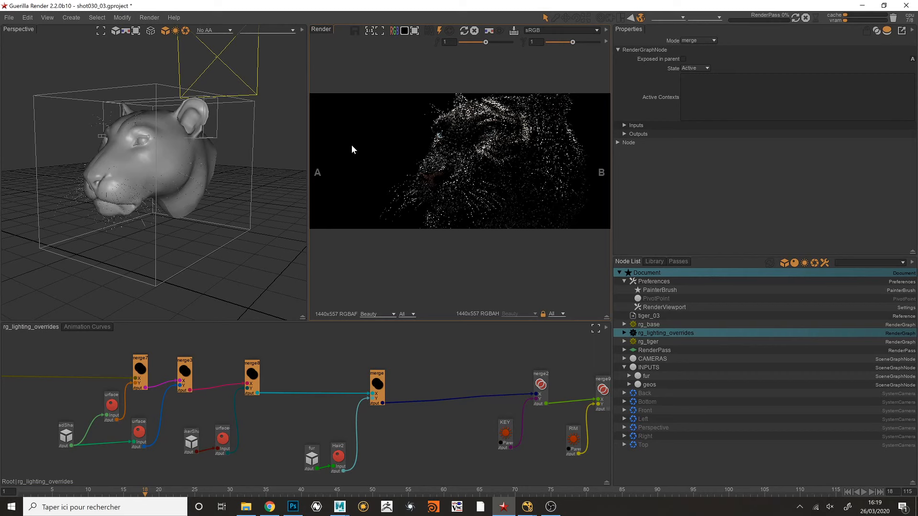
{"action": "scroll", "coordinate": [436, 153], "scroll_direction": "up", "scroll_amount": 1}
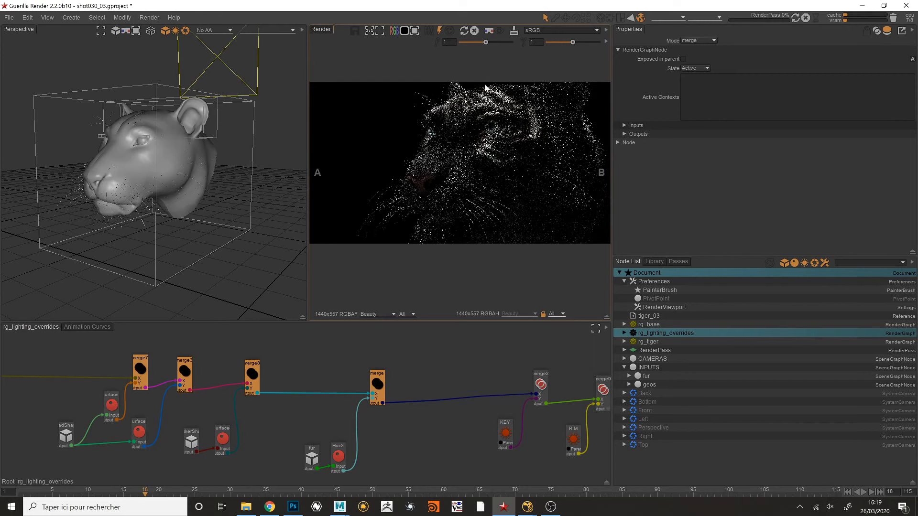
{"action": "left_click", "coordinate": [473, 30]}
- Examine the surface and fur override nodes feeding the merges, and compare them with the tiger's look in the render
{"action": "middle_click_drag", "start_coordinate": [228, 414], "coordinate": [286, 376]}
{"action": "left_click_drag", "start_coordinate": [85, 355], "coordinate": [309, 453]}
{"action": "left_click_drag", "start_coordinate": [281, 362], "coordinate": [205, 360]}
{"action": "left_click", "coordinate": [214, 404]}
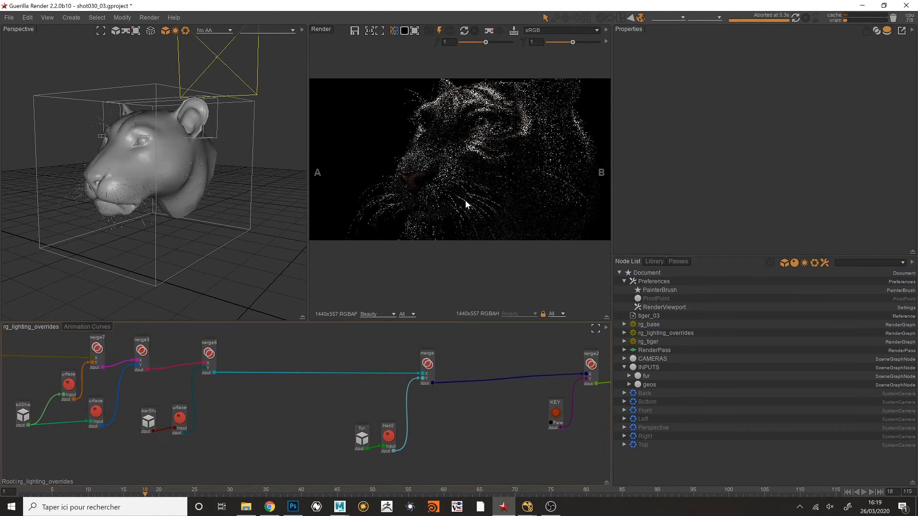
{"action": "middle_click_drag", "start_coordinate": [138, 388], "coordinate": [148, 385]}
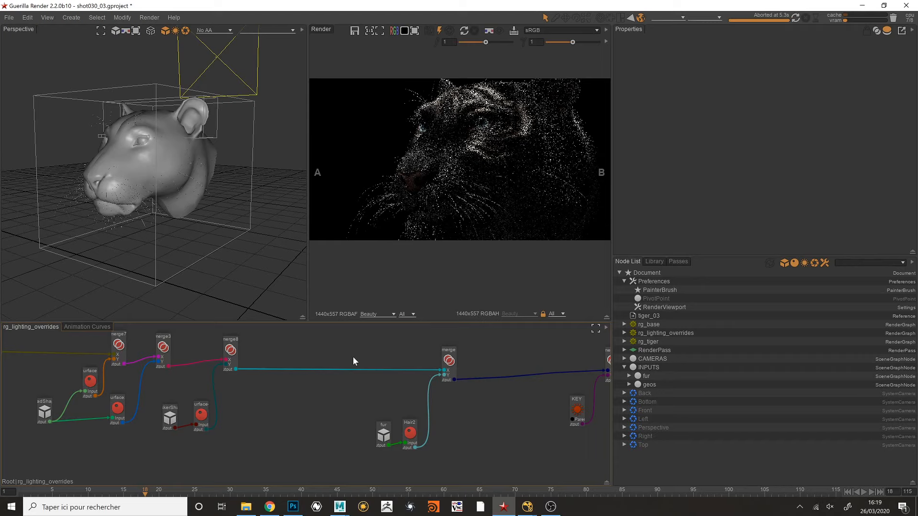
{"action": "middle_click_drag", "start_coordinate": [467, 131], "coordinate": [450, 138]}
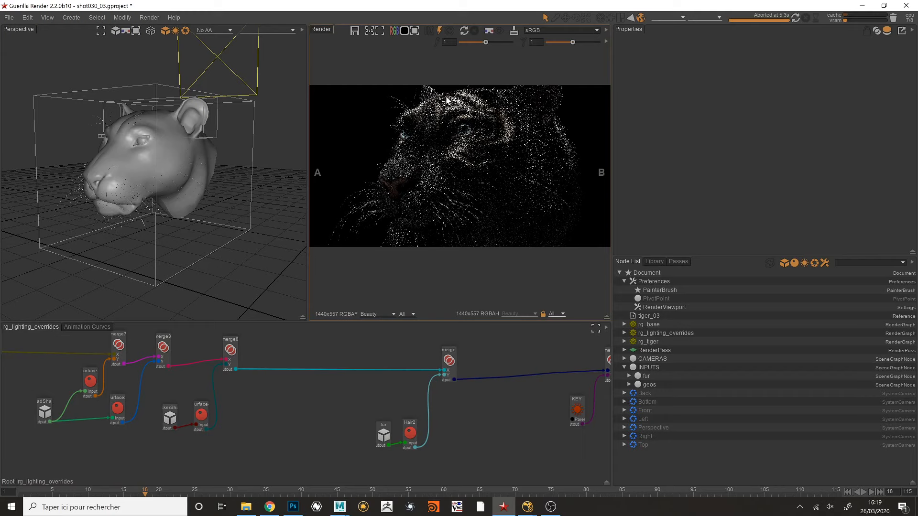
{"action": "middle_click_drag", "start_coordinate": [436, 166], "coordinate": [445, 167]}
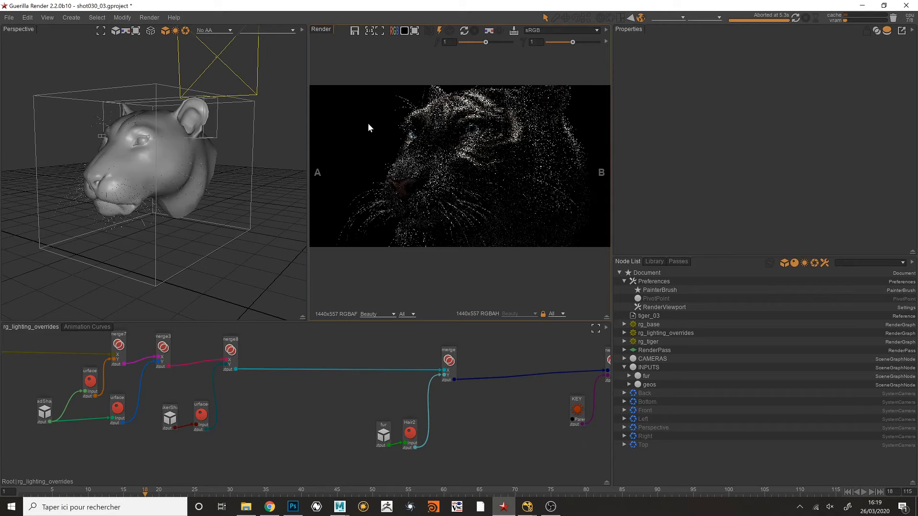
{"action": "middle_click_drag", "start_coordinate": [400, 414], "coordinate": [387, 401]}
{"action": "left_click", "coordinate": [370, 421]}
{"action": "left_click", "coordinate": [382, 389]}
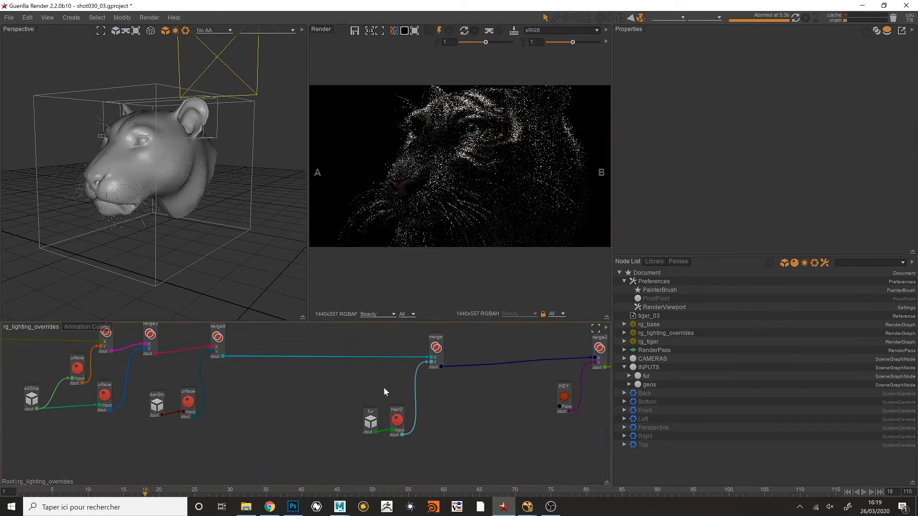
- Inspect the placement of the area lights and cameras around the tiger head in the perspective view
{"action": "middle_click_drag", "start_coordinate": [431, 163], "coordinate": [444, 162]}
{"action": "left_click_drag", "start_coordinate": [213, 169], "coordinate": [213, 179], "text": "alt"}
{"action": "right_click_drag", "start_coordinate": [213, 179], "coordinate": [160, 172], "text": "alt"}
{"action": "left_click_drag", "start_coordinate": [160, 172], "coordinate": [201, 165], "text": "alt"}
{"action": "right_click_drag", "start_coordinate": [202, 165], "coordinate": [137, 160], "text": "alt"}
{"action": "left_click_drag", "start_coordinate": [136, 162], "coordinate": [116, 181], "text": "alt"}
{"action": "right_click_drag", "start_coordinate": [117, 181], "coordinate": [240, 250], "text": "alt"}
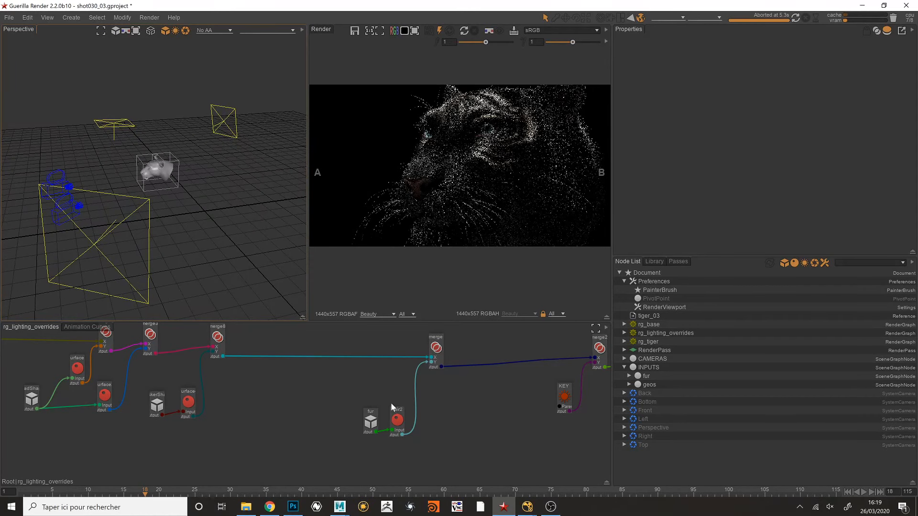
- Inspect the Hair2 override assigned to the fur, including its absorption factor, both with all parameters and with overrides only
{"action": "left_click", "coordinate": [399, 420]}
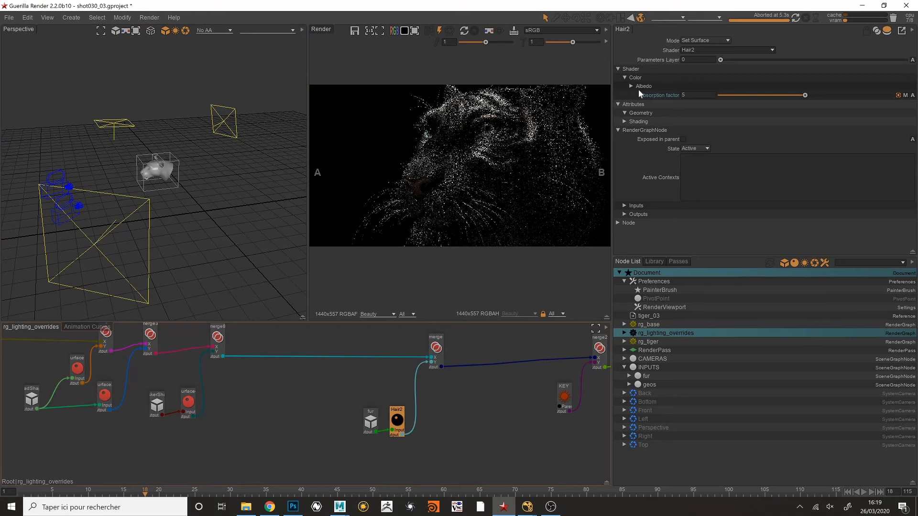
{"action": "scroll", "coordinate": [377, 409], "scroll_direction": "up", "scroll_amount": 3}
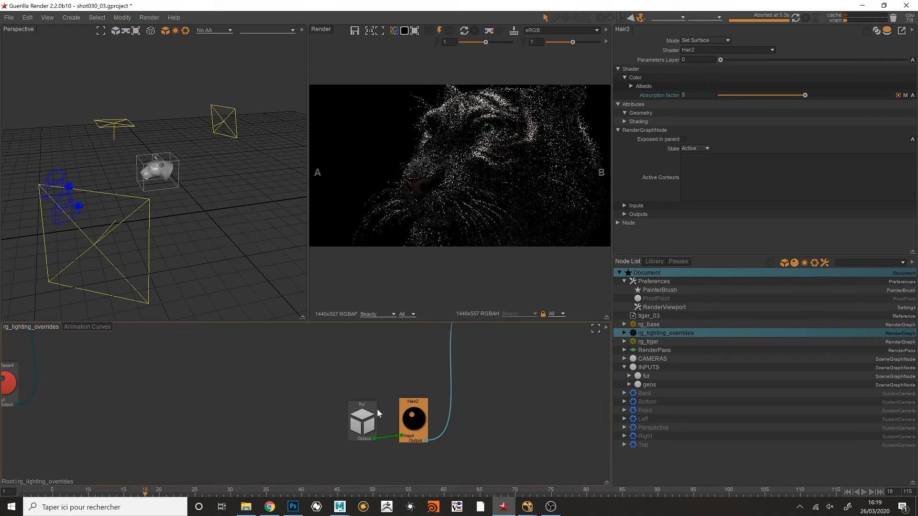
{"action": "left_click", "coordinate": [417, 133]}
{"action": "scroll", "coordinate": [373, 411], "scroll_direction": "down", "scroll_amount": 4}
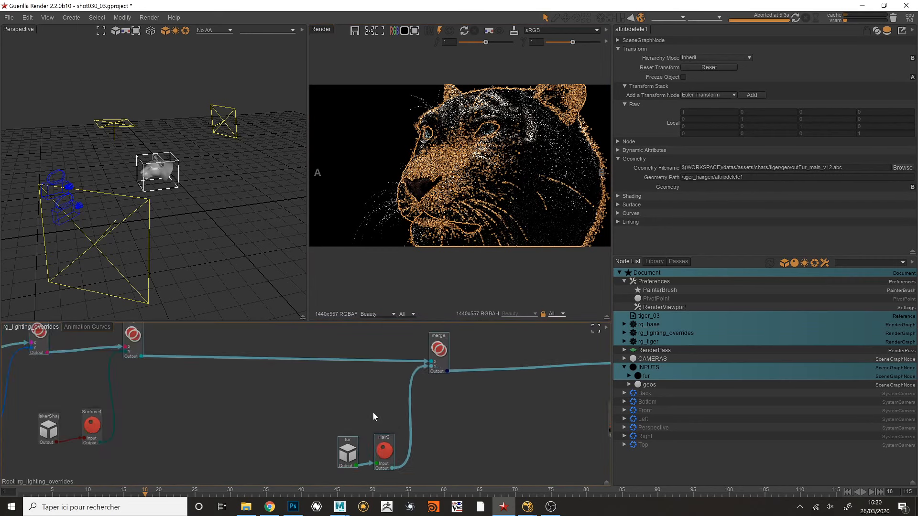
{"action": "left_click", "coordinate": [379, 448]}
{"action": "left_click_drag", "start_coordinate": [384, 452], "coordinate": [384, 450]}
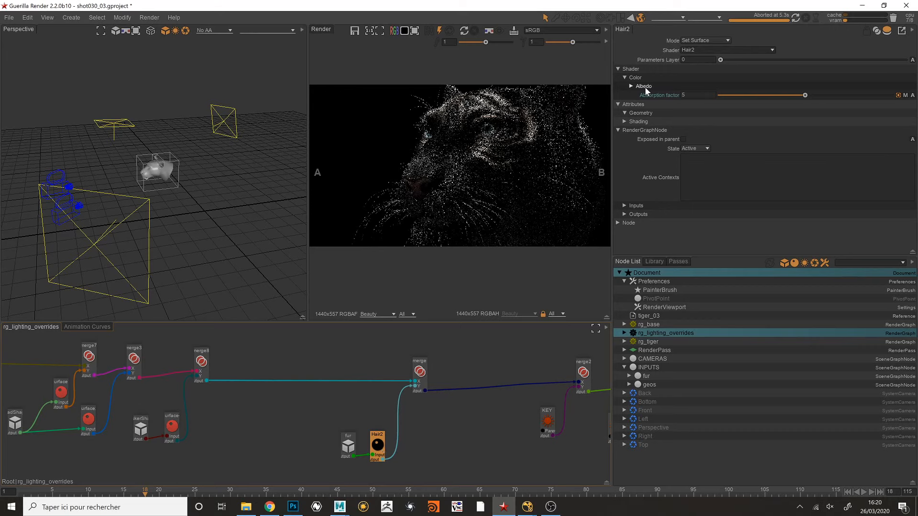
{"action": "left_click", "coordinate": [887, 31]}
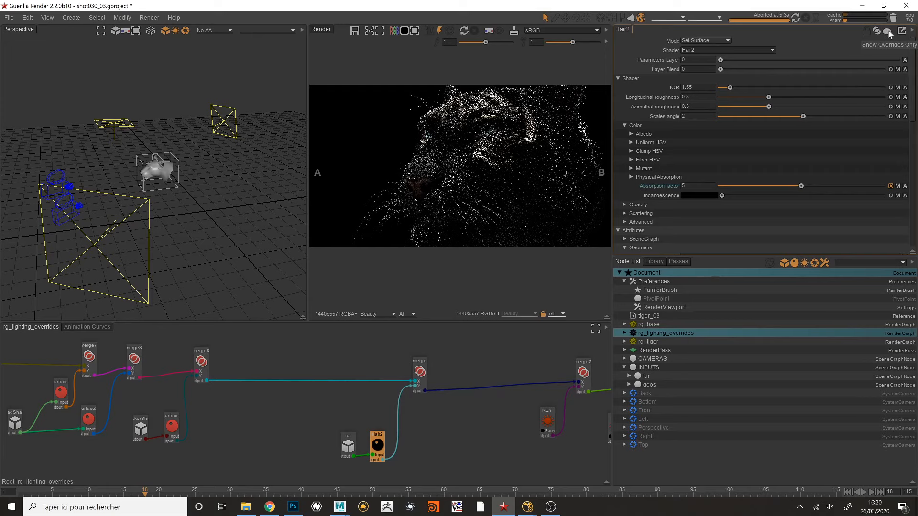
{"action": "left_click", "coordinate": [888, 31]}
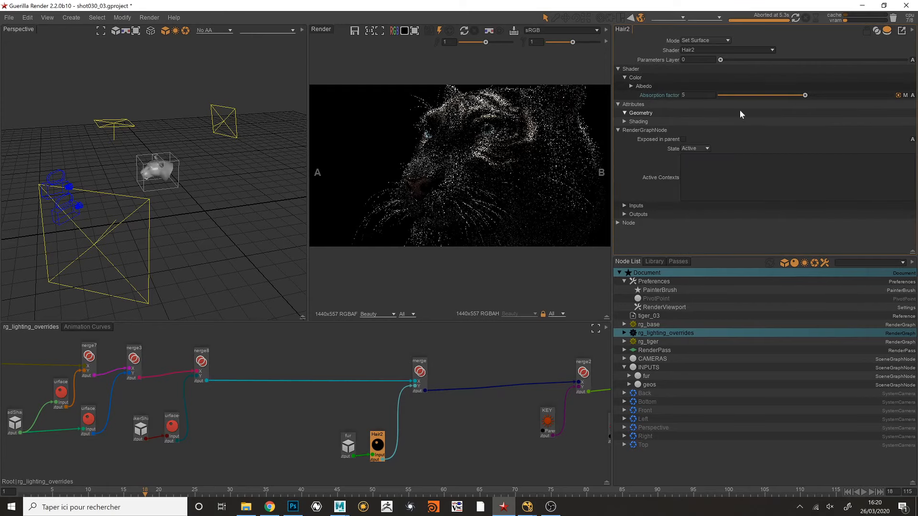
- Open the target_albedo shader graph connected to Hair2's albedo color and look over its nodes
{"action": "left_click", "coordinate": [643, 88]}
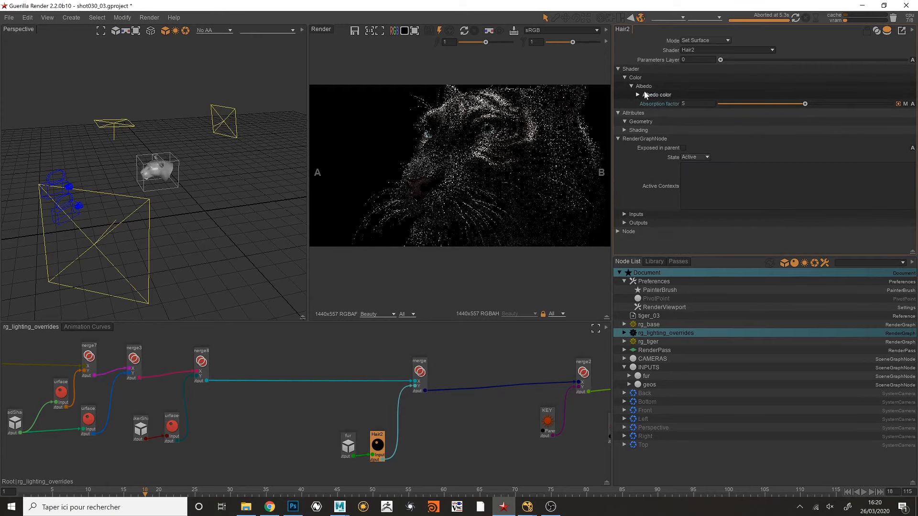
{"action": "left_click_drag", "start_coordinate": [673, 104], "coordinate": [496, 402]}
{"action": "scroll", "coordinate": [487, 399], "scroll_direction": "down", "scroll_amount": 3}
{"action": "middle_click_drag", "start_coordinate": [465, 375], "coordinate": [421, 351]}
{"action": "left_click_drag", "start_coordinate": [455, 347], "coordinate": [459, 308]}
{"action": "middle_click_drag", "start_coordinate": [436, 336], "coordinate": [430, 420]}
{"action": "scroll", "coordinate": [409, 367], "scroll_direction": "down", "scroll_amount": 2}
{"action": "scroll", "coordinate": [410, 364], "scroll_direction": "up", "scroll_amount": 3}
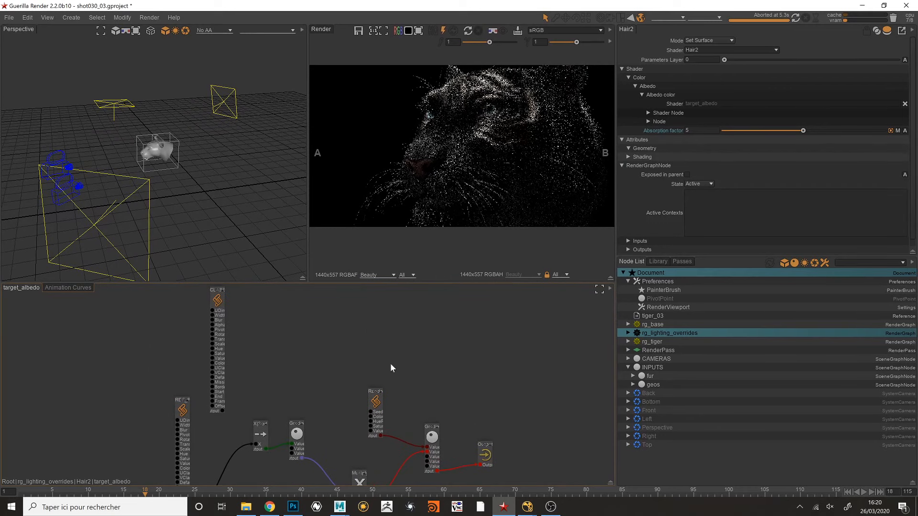
- Inspect the REF_PROJ projection node in the target_albedo graph and the frame-numbered masterLayer texture sequence path it reads
{"action": "middle_click_drag", "start_coordinate": [392, 364], "coordinate": [440, 332]}
{"action": "left_click_drag", "start_coordinate": [236, 415], "coordinate": [229, 384]}
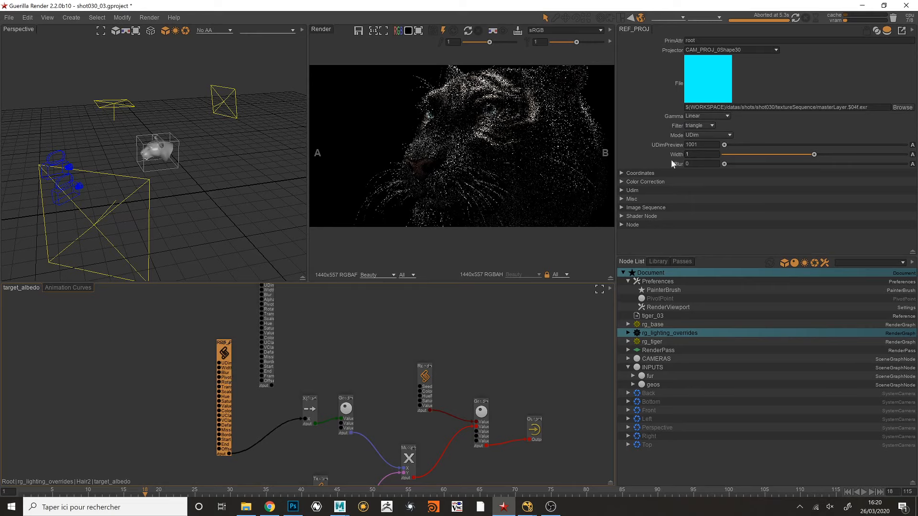
{"action": "left_click", "coordinate": [835, 107]}
{"action": "left_click_drag", "start_coordinate": [835, 107], "coordinate": [869, 107]}
{"action": "key", "text": "Return"}
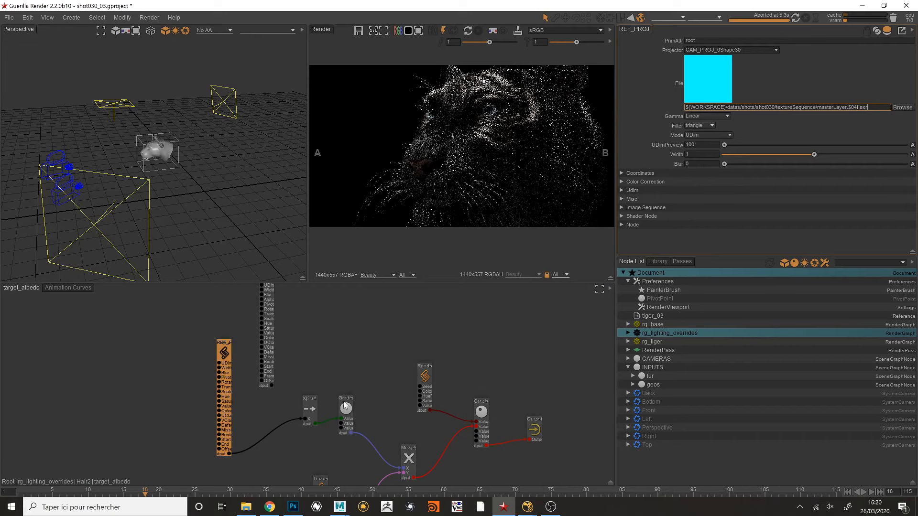
- Connect the X|Red node's output directly to the Output node of the target_albedo graph and place the Output node above the gradient
{"action": "scroll", "coordinate": [345, 406], "scroll_direction": "up", "scroll_amount": 2}
{"action": "left_click_drag", "start_coordinate": [302, 407], "coordinate": [270, 394]}
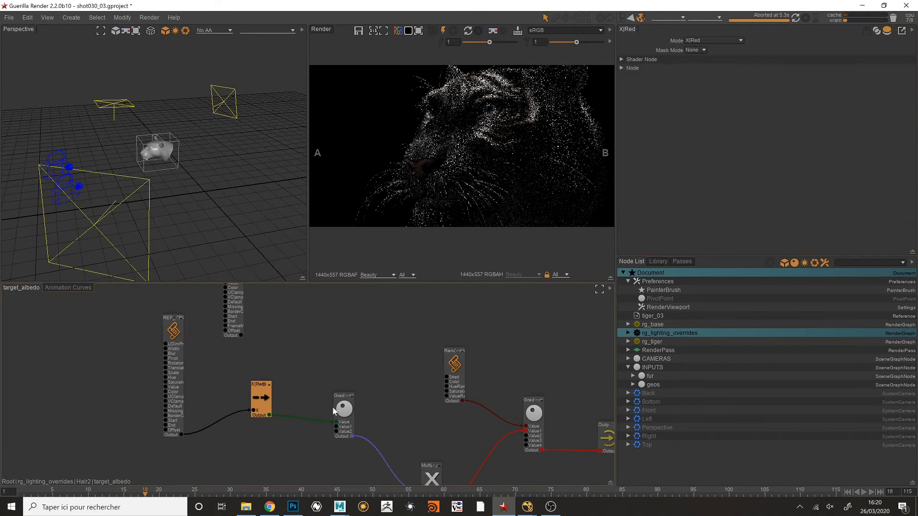
{"action": "left_click_drag", "start_coordinate": [337, 412], "coordinate": [310, 400]}
{"action": "middle_click_drag", "start_coordinate": [348, 401], "coordinate": [288, 408]}
{"action": "scroll", "coordinate": [326, 378], "scroll_direction": "down", "scroll_amount": 2}
{"action": "scroll", "coordinate": [325, 377], "scroll_direction": "up", "scroll_amount": 2}
{"action": "left_click_drag", "start_coordinate": [236, 409], "coordinate": [573, 434]}
{"action": "left_click_drag", "start_coordinate": [578, 431], "coordinate": [579, 359]}
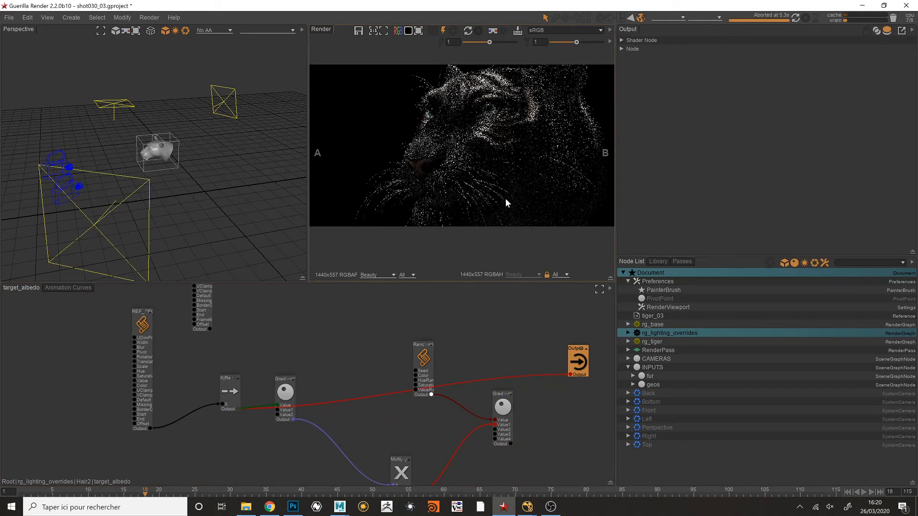
- Render the tiger with the rewired albedo, limiting it to a rectangular region over the stripes above the eye
{"action": "scroll", "coordinate": [501, 122], "scroll_direction": "up", "scroll_amount": 3}
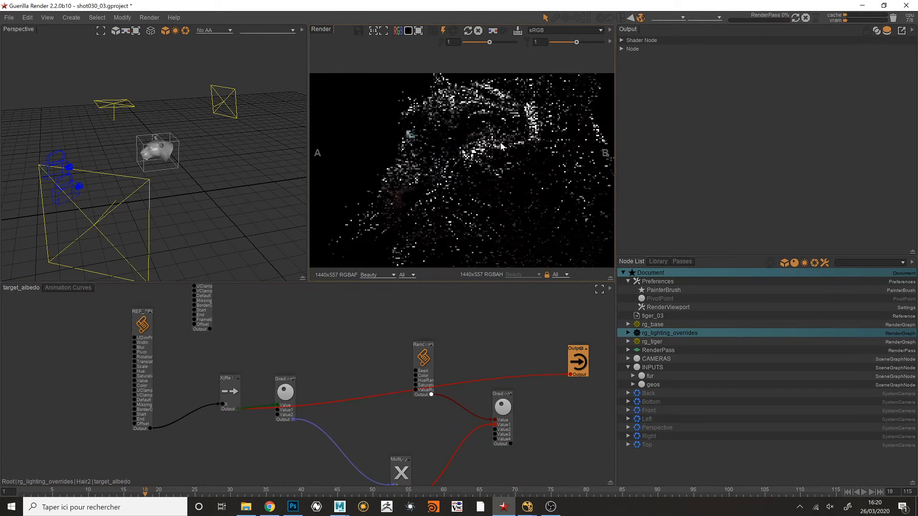
{"action": "left_click_drag", "start_coordinate": [451, 85], "coordinate": [506, 116]}
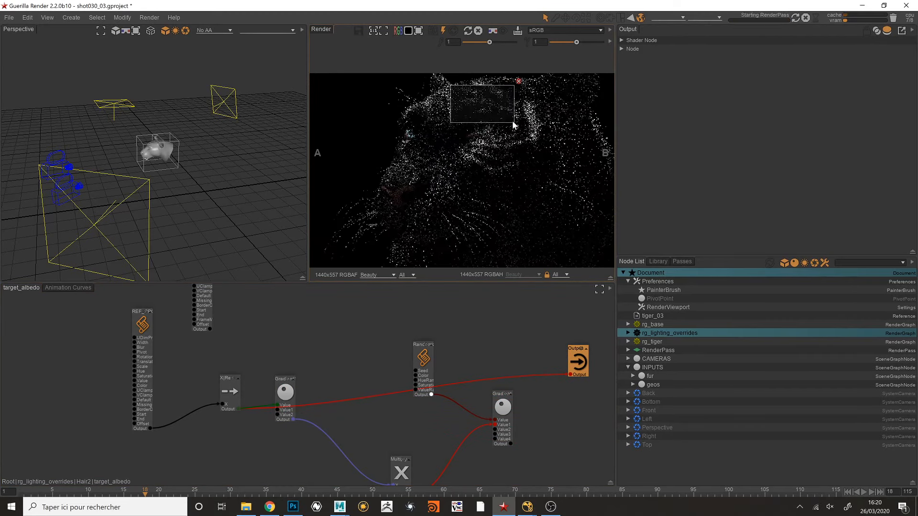
{"action": "scroll", "coordinate": [490, 108], "scroll_direction": "up", "scroll_amount": 3}
{"action": "middle_click_drag", "start_coordinate": [490, 105], "coordinate": [483, 132]}
- Review the REF_PROJ node's projection settings against the black-and-white stripes in the rendered region
{"action": "mouse_move", "coordinate": [357, 368]}
{"action": "middle_mouse_down"}
{"action": "mouse_move", "coordinate": [382, 391]}
{"action": "mouse_move", "coordinate": [439, 416]}
{"action": "mouse_move", "coordinate": [376, 388]}
{"action": "mouse_move", "coordinate": [357, 347]}
{"action": "middle_mouse_up"}
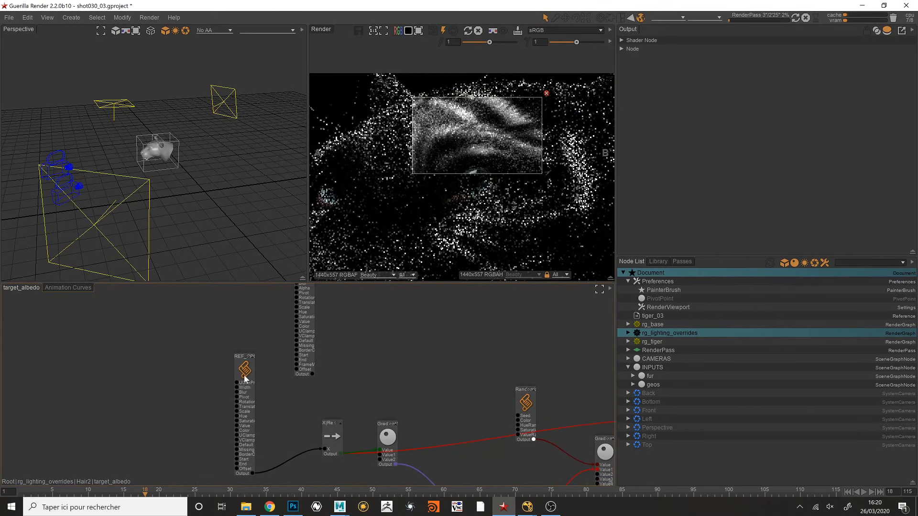
{"action": "left_click_drag", "start_coordinate": [244, 378], "coordinate": [238, 377]}
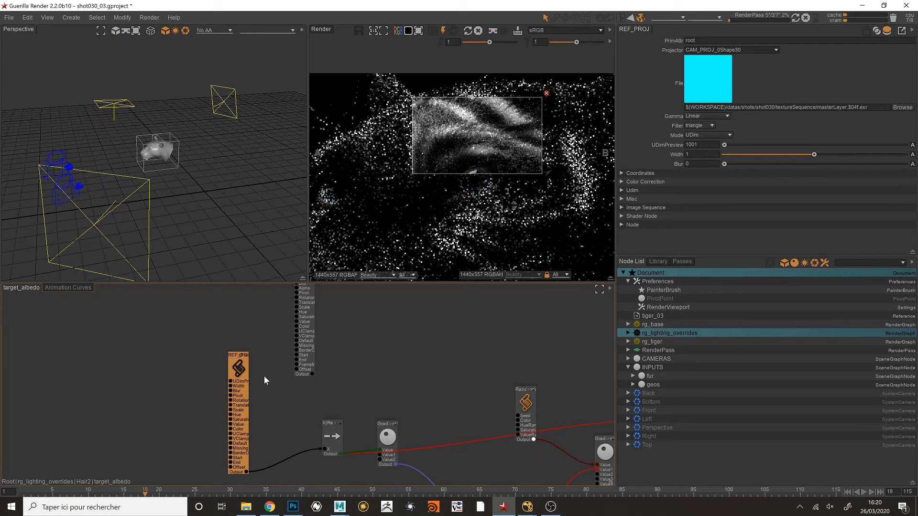
{"action": "middle_click_drag", "start_coordinate": [436, 377], "coordinate": [427, 368]}
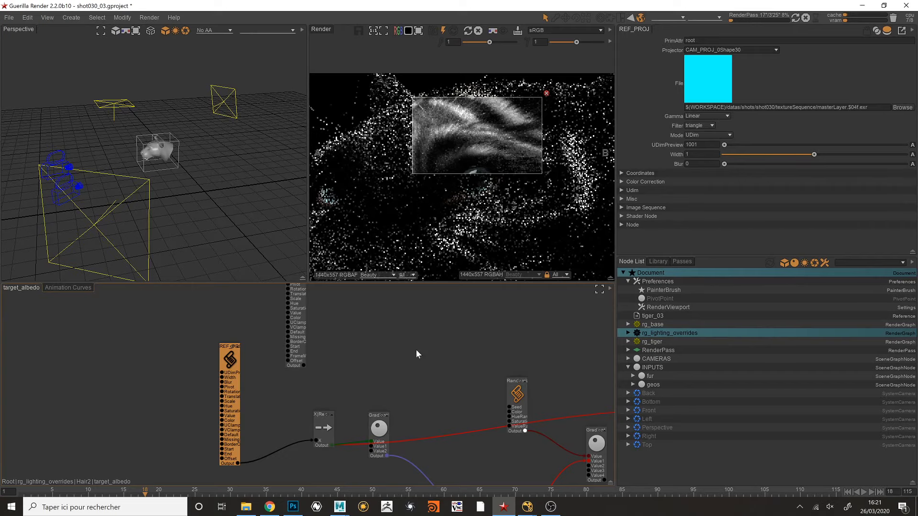
- Switch to Photoshop and sketch the outlines of two slanted tiger stripes in black on Calque 1
{"action": "left_click", "coordinate": [295, 505]}
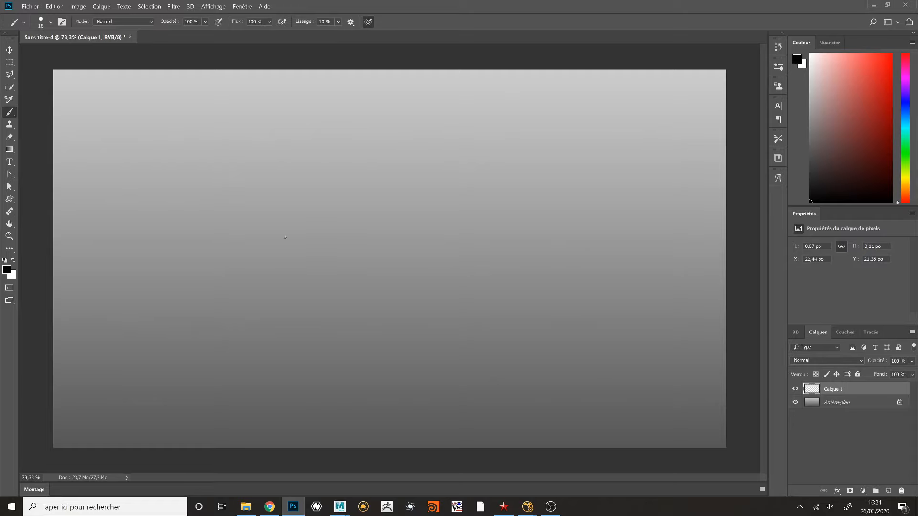
{"action": "mouse_move", "coordinate": [193, 205]}
{"action": "left_mouse_down"}
{"action": "mouse_move", "coordinate": [256, 235]}
{"action": "mouse_move", "coordinate": [502, 285]}
{"action": "left_mouse_up"}
{"action": "left_click_drag", "start_coordinate": [311, 200], "coordinate": [517, 292]}
{"action": "mouse_move", "coordinate": [348, 133]}
{"action": "left_mouse_down"}
{"action": "mouse_move", "coordinate": [585, 253]}
{"action": "mouse_move", "coordinate": [469, 137]}
{"action": "mouse_move", "coordinate": [608, 240]}
{"action": "mouse_move", "coordinate": [593, 248]}
{"action": "left_mouse_up"}
- Set the brush color to bright green and draw a short hair stroke across the lower edge of the first stripe
{"action": "left_click", "coordinate": [905, 150]}
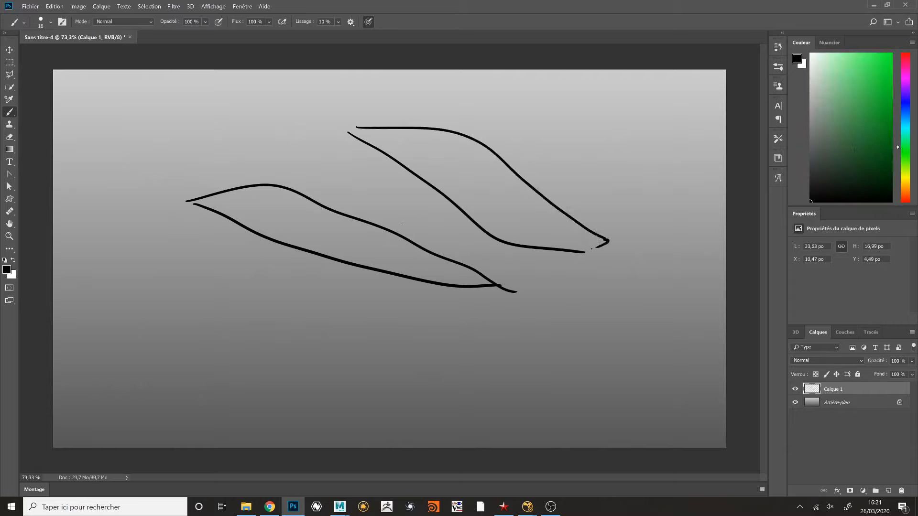
{"action": "left_click", "coordinate": [882, 54]}
{"action": "left_click_drag", "start_coordinate": [300, 273], "coordinate": [328, 231]}
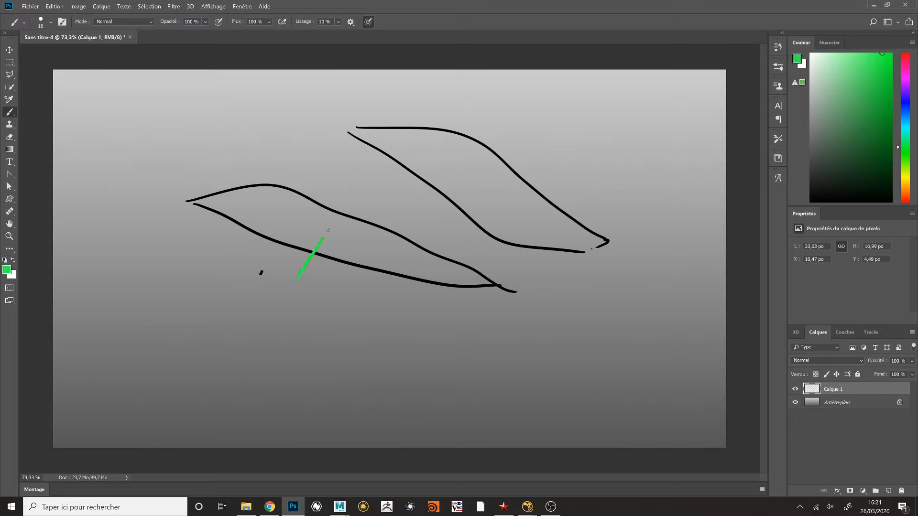
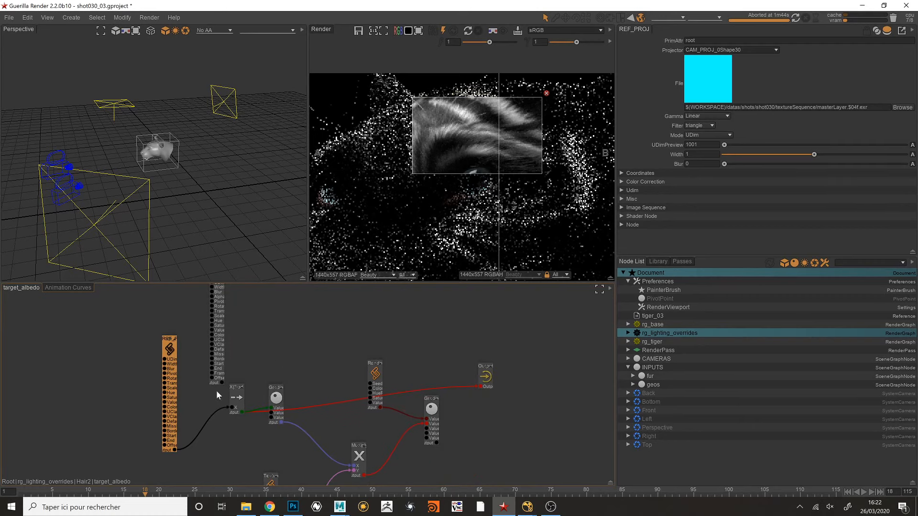
- Connect the CLASSICAL projection node directly to the Output node and render it beside the stored REF_PROJ render
{"action": "left_click_drag", "start_coordinate": [222, 382], "coordinate": [482, 376]}
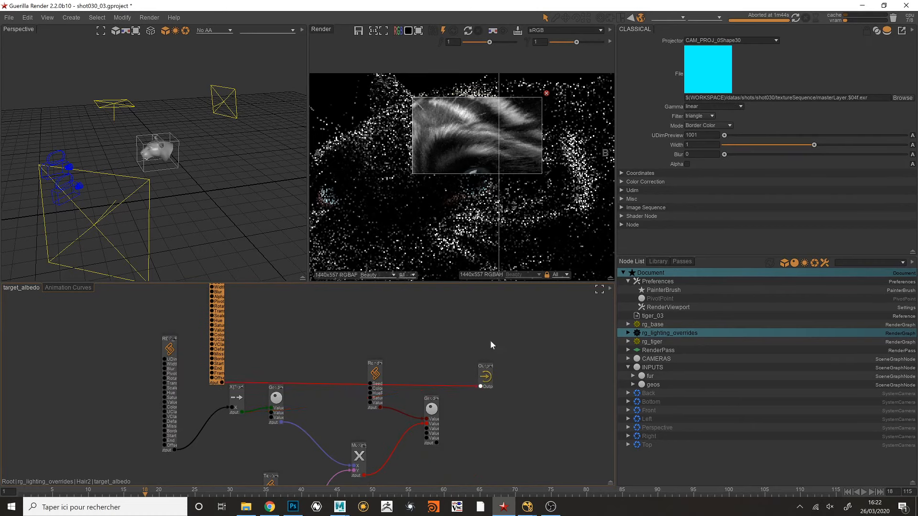
{"action": "left_click", "coordinate": [468, 30]}
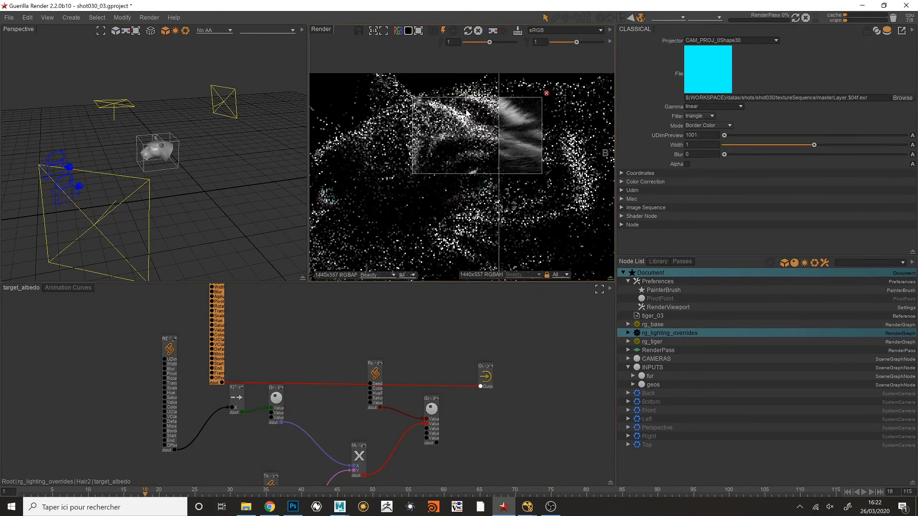
{"action": "left_click_drag", "start_coordinate": [497, 126], "coordinate": [557, 141]}
- Compare the classical projection with the stored REF_PROJ render by wiping across the stripes above the eye in the enlarged render view
{"action": "middle_click_drag", "start_coordinate": [474, 143], "coordinate": [486, 167]}
{"action": "scroll", "coordinate": [493, 129], "scroll_direction": "up", "scroll_amount": 1}
{"action": "scroll", "coordinate": [484, 162], "scroll_direction": "up", "scroll_amount": 1}
{"action": "mouse_move", "coordinate": [575, 163]}
{"action": "left_mouse_down"}
{"action": "mouse_move", "coordinate": [467, 163]}
{"action": "mouse_move", "coordinate": [571, 163]}
{"action": "left_mouse_up"}
{"action": "key", "text": "space"}
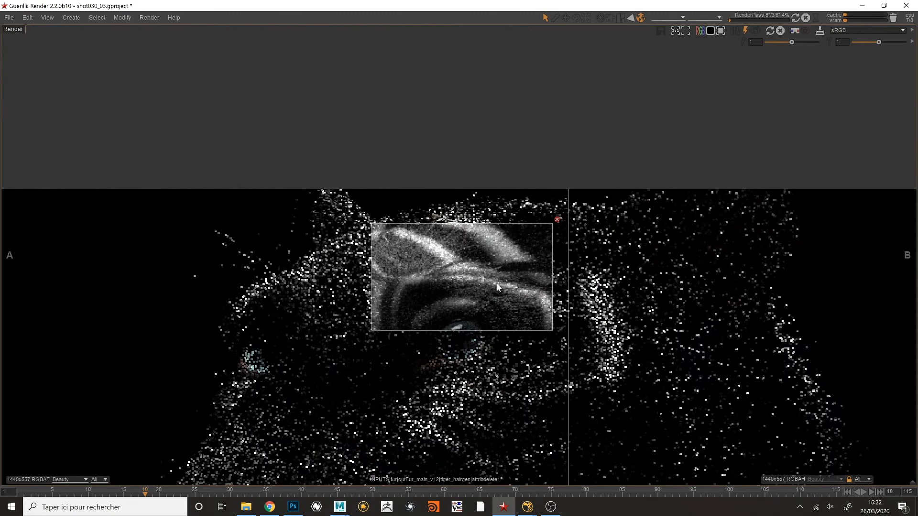
{"action": "middle_click_drag", "start_coordinate": [497, 287], "coordinate": [502, 220]}
{"action": "left_click_drag", "start_coordinate": [573, 220], "coordinate": [378, 222]}
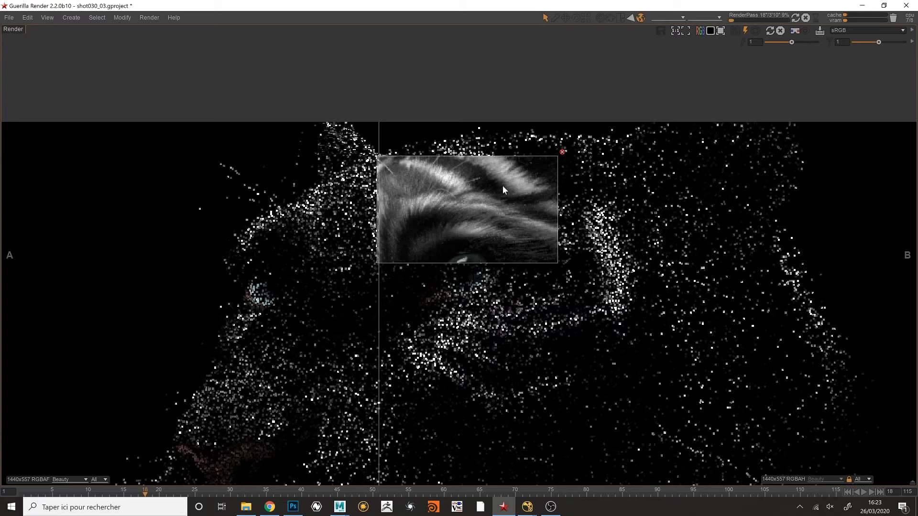
{"action": "left_click_drag", "start_coordinate": [438, 199], "coordinate": [574, 202]}
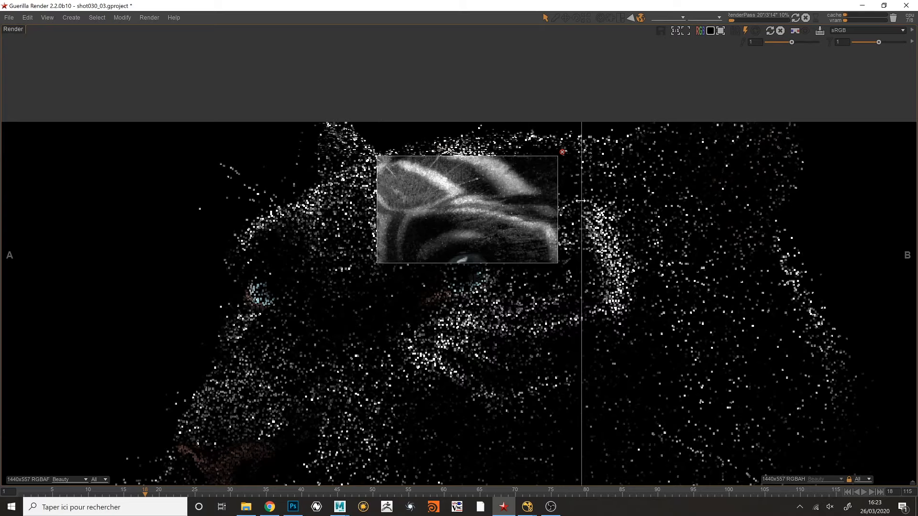
{"action": "middle_click_drag", "start_coordinate": [536, 231], "coordinate": [510, 233]}
- Render a square region over the tiger's forehead and wipe between the two projection renders above the eye
{"action": "scroll", "coordinate": [451, 217], "scroll_direction": "down", "scroll_amount": 2}
{"action": "left_click_drag", "start_coordinate": [305, 185], "coordinate": [423, 303]}
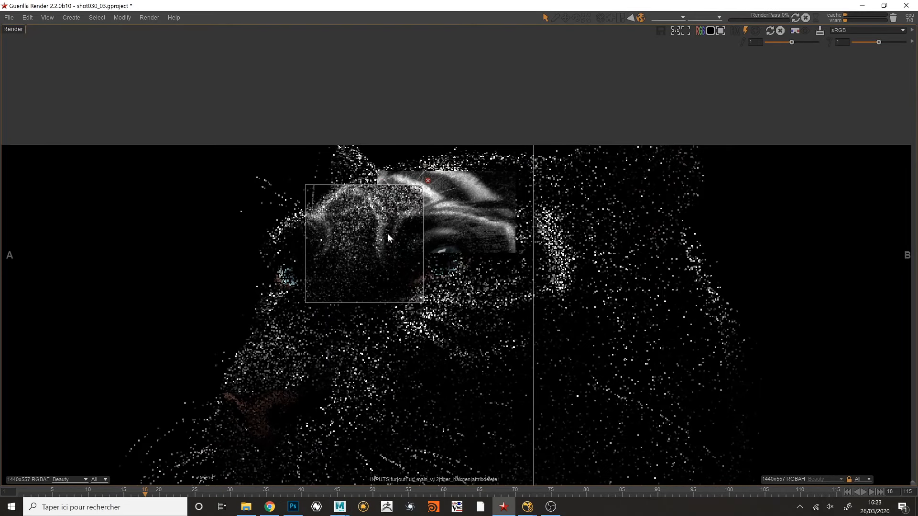
{"action": "left_click_drag", "start_coordinate": [400, 242], "coordinate": [504, 239]}
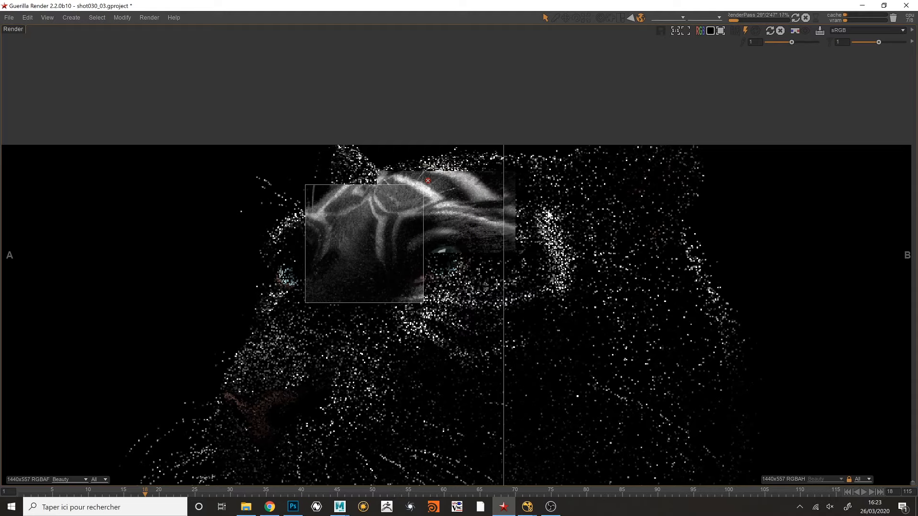
{"action": "middle_click_drag", "start_coordinate": [462, 203], "coordinate": [465, 200]}
{"action": "left_click_drag", "start_coordinate": [507, 203], "coordinate": [589, 215]}
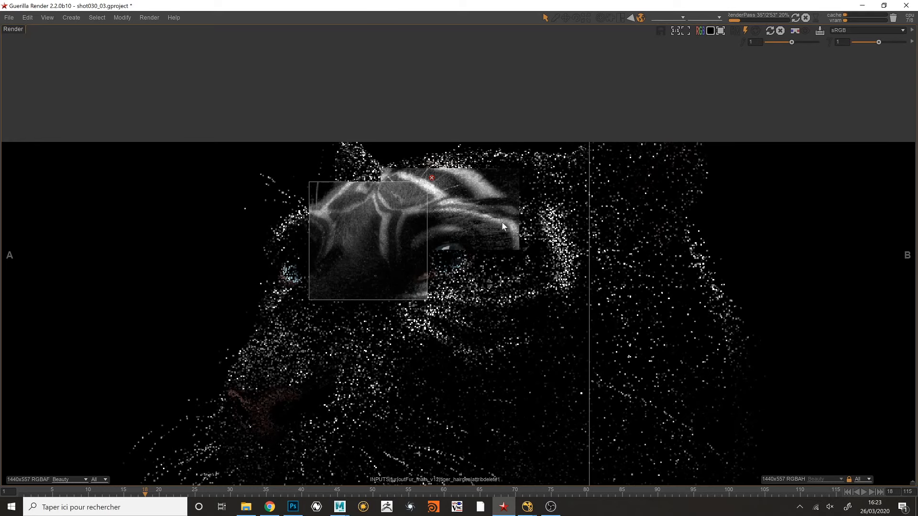
- Return to the target_albedo graph and connect the Gradient1 node fed by REF_PROJ to the Output node
{"action": "key", "text": "space"}
{"action": "middle_click_drag", "start_coordinate": [478, 131], "coordinate": [460, 147], "text": "alt"}
{"action": "right_click_drag", "start_coordinate": [461, 148], "coordinate": [436, 154], "text": "alt"}
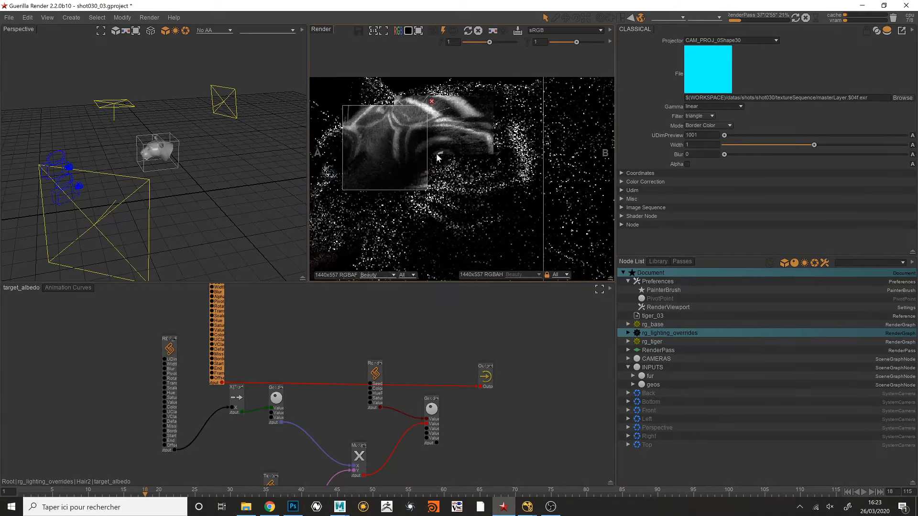
{"action": "middle_click_drag", "start_coordinate": [296, 346], "coordinate": [314, 329], "text": "alt"}
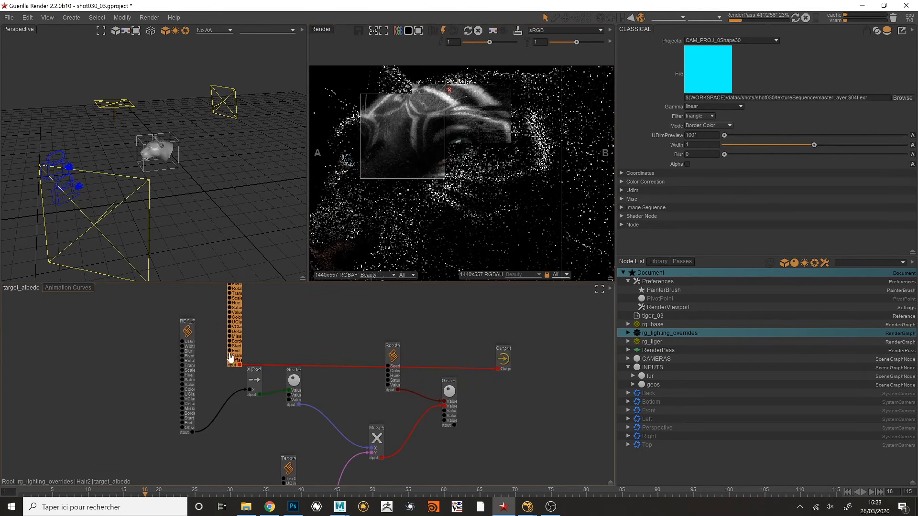
{"action": "left_click_drag", "start_coordinate": [231, 359], "coordinate": [211, 323]}
{"action": "left_click_drag", "start_coordinate": [198, 379], "coordinate": [200, 381]}
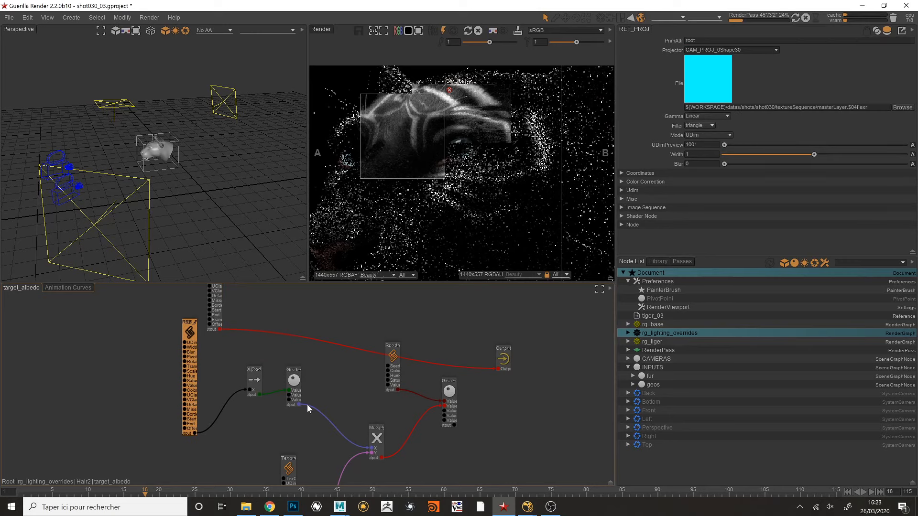
{"action": "left_click_drag", "start_coordinate": [300, 405], "coordinate": [498, 369]}
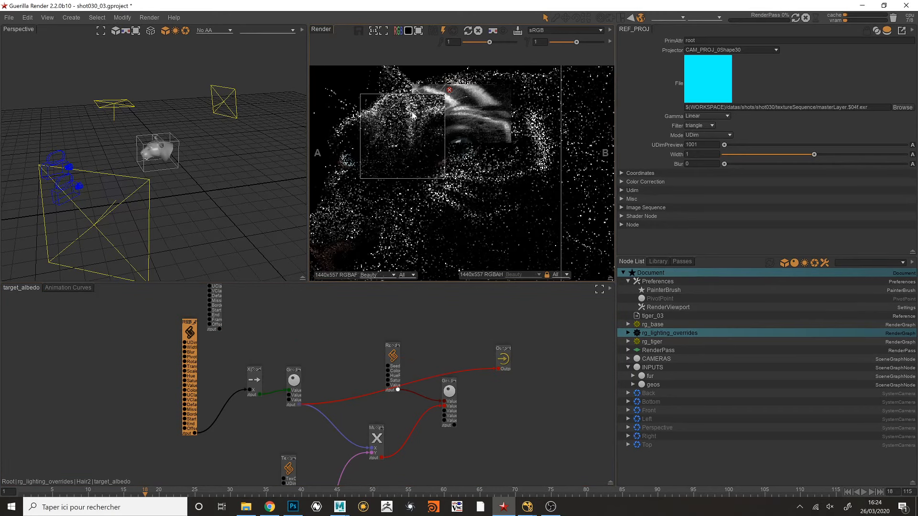
- Render a wider region covering the forehead and eye, and show the Gradient1 node's settings
{"action": "middle_click_drag", "start_coordinate": [418, 110], "coordinate": [432, 99], "text": "alt"}
{"action": "right_click_drag", "start_coordinate": [432, 99], "coordinate": [462, 95], "text": "alt"}
{"action": "left_click_drag", "start_coordinate": [374, 68], "coordinate": [550, 153]}
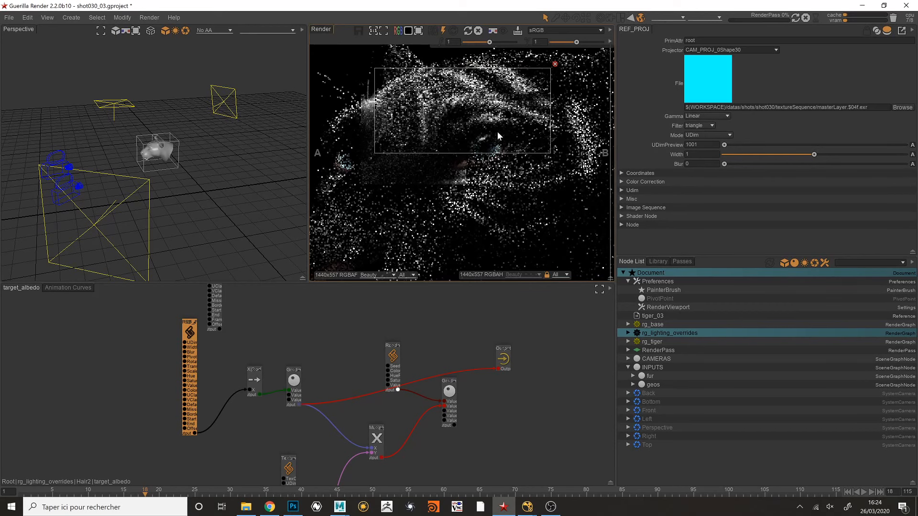
{"action": "left_click", "coordinate": [299, 382]}
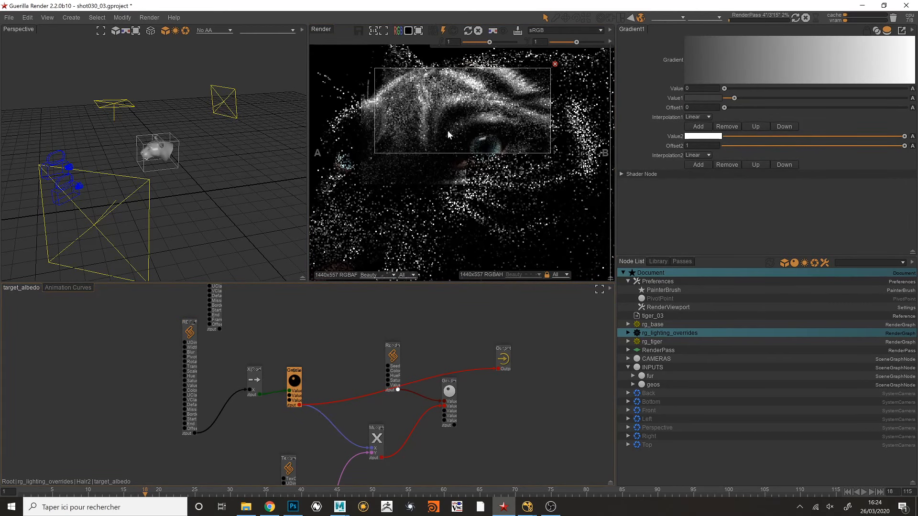
{"action": "scroll", "coordinate": [435, 136], "scroll_direction": "down", "scroll_amount": 2}
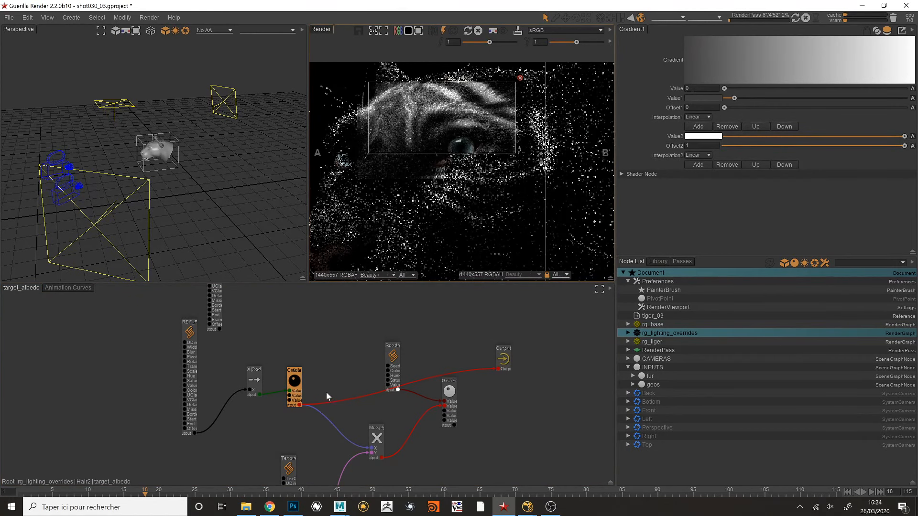
- Connect the tiger_furColor_nostripes texture node directly to the Output node, with the Output node moved clear of the graph
{"action": "middle_click_drag", "start_coordinate": [322, 418], "coordinate": [324, 348]}
{"action": "left_click_drag", "start_coordinate": [293, 411], "coordinate": [284, 371]}
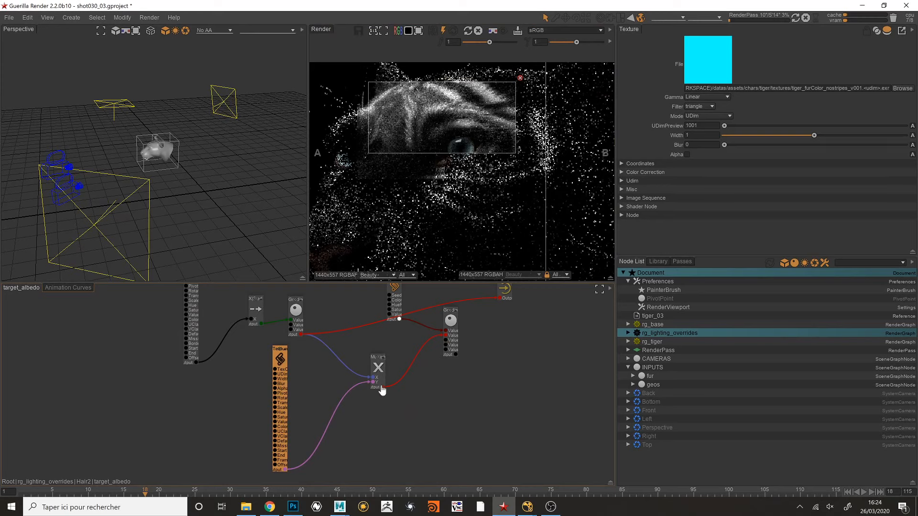
{"action": "left_click_drag", "start_coordinate": [285, 470], "coordinate": [574, 309]}
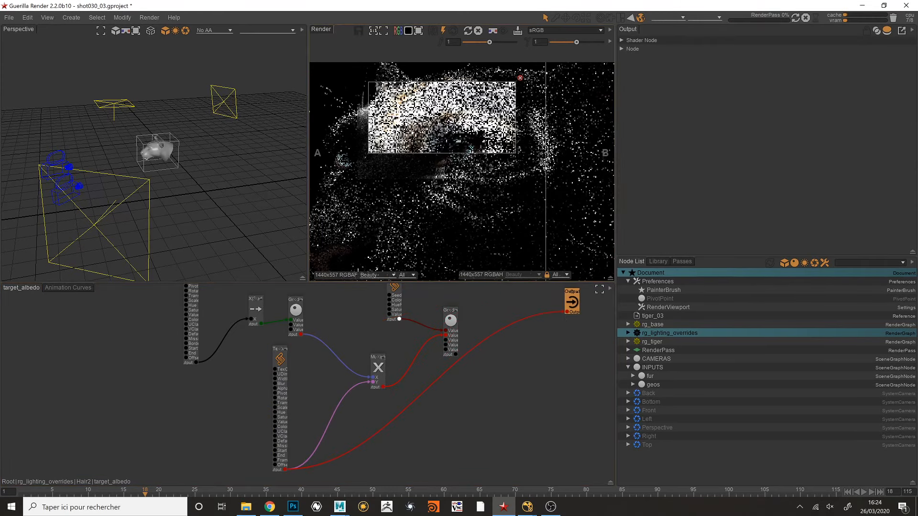
- Render the stripeless fur color over the head, narrow the region to the area around the eye, and stop the render
{"action": "scroll", "coordinate": [427, 143], "scroll_direction": "down", "scroll_amount": 2}
{"action": "left_click_drag", "start_coordinate": [361, 92], "coordinate": [529, 223]}
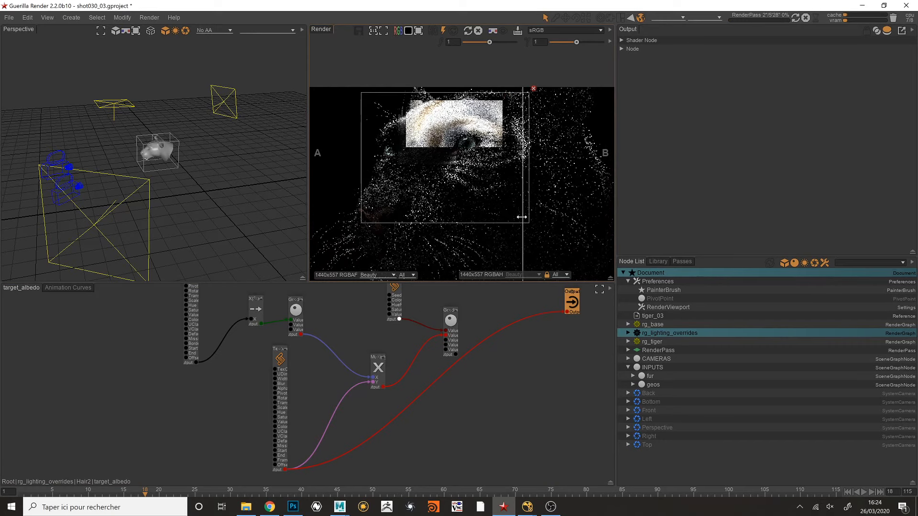
{"action": "left_click_drag", "start_coordinate": [378, 87], "coordinate": [584, 252]}
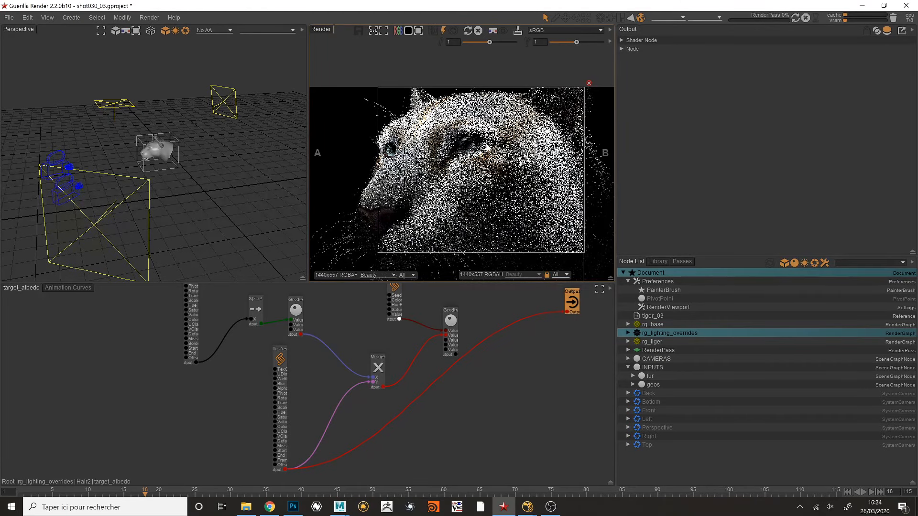
{"action": "scroll", "coordinate": [497, 152], "scroll_direction": "up", "scroll_amount": 2}
{"action": "left_click_drag", "start_coordinate": [413, 110], "coordinate": [567, 212]}
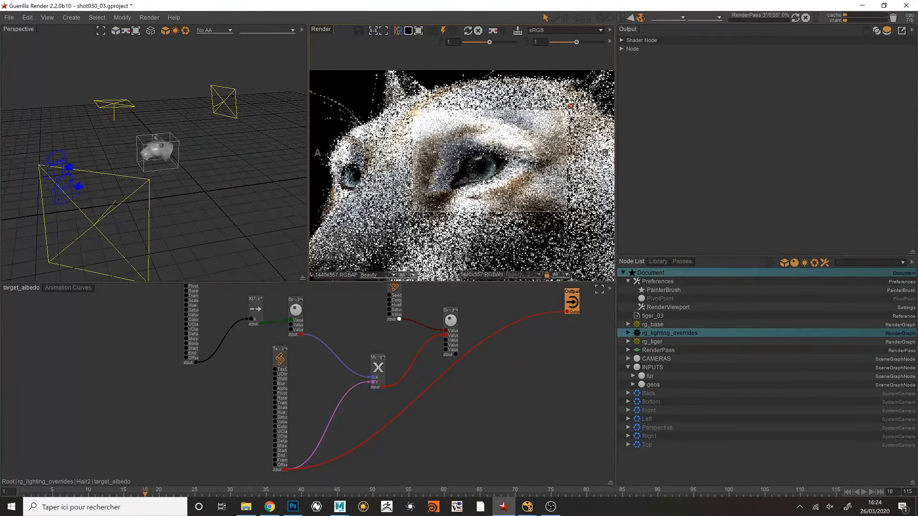
{"action": "left_click", "coordinate": [479, 30]}
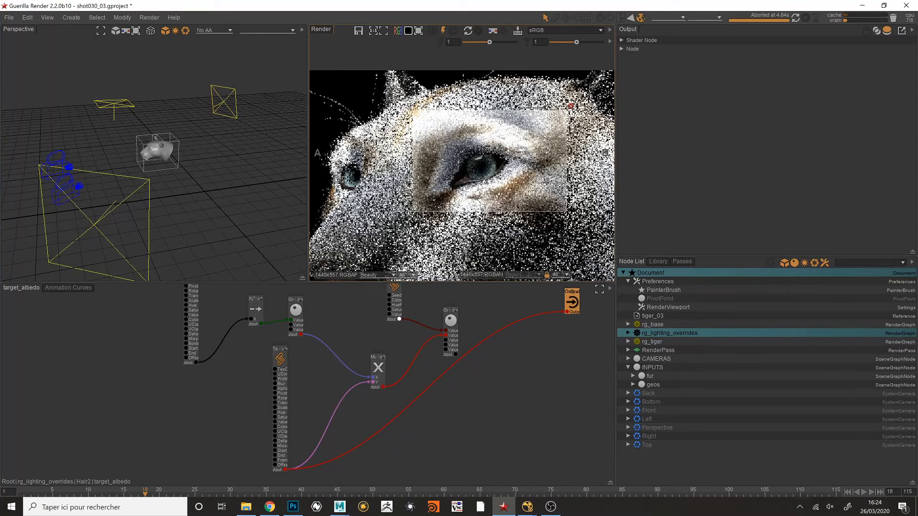
- Tidy the node layout and connect the Multiply node combining Gradient1 and the fur color texture to the Output node
{"action": "left_click_drag", "start_coordinate": [303, 310], "coordinate": [308, 307]}
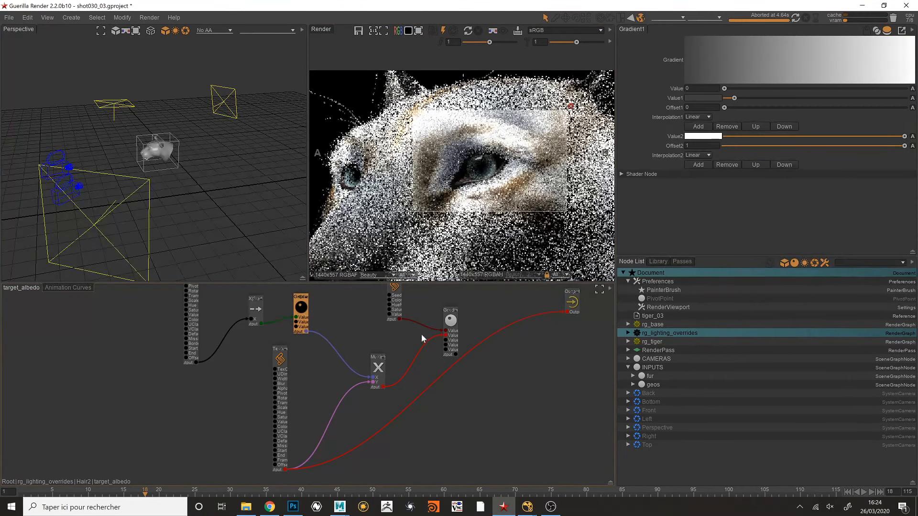
{"action": "middle_click_drag", "start_coordinate": [475, 333], "coordinate": [415, 358]}
{"action": "left_click_drag", "start_coordinate": [320, 391], "coordinate": [314, 380]}
{"action": "middle_click_drag", "start_coordinate": [300, 361], "coordinate": [316, 350]}
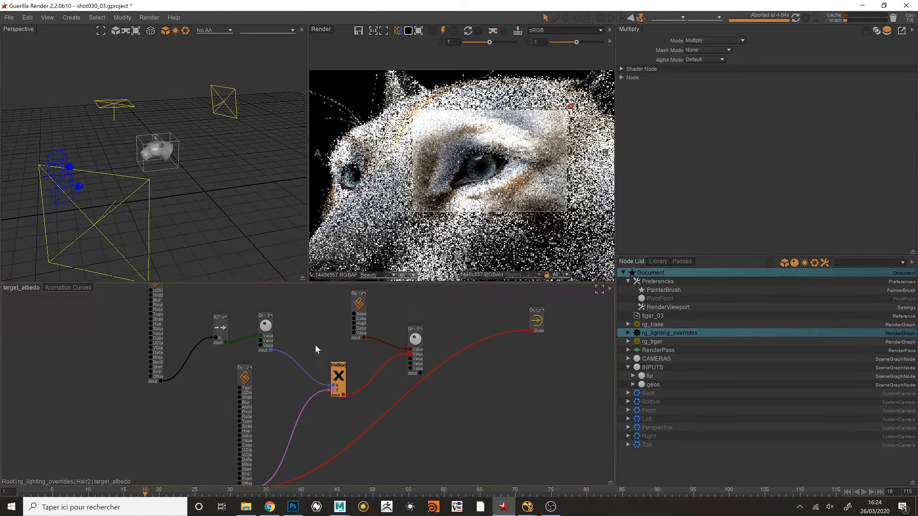
{"action": "left_click_drag", "start_coordinate": [248, 389], "coordinate": [247, 385]}
{"action": "left_click_drag", "start_coordinate": [341, 375], "coordinate": [532, 330]}
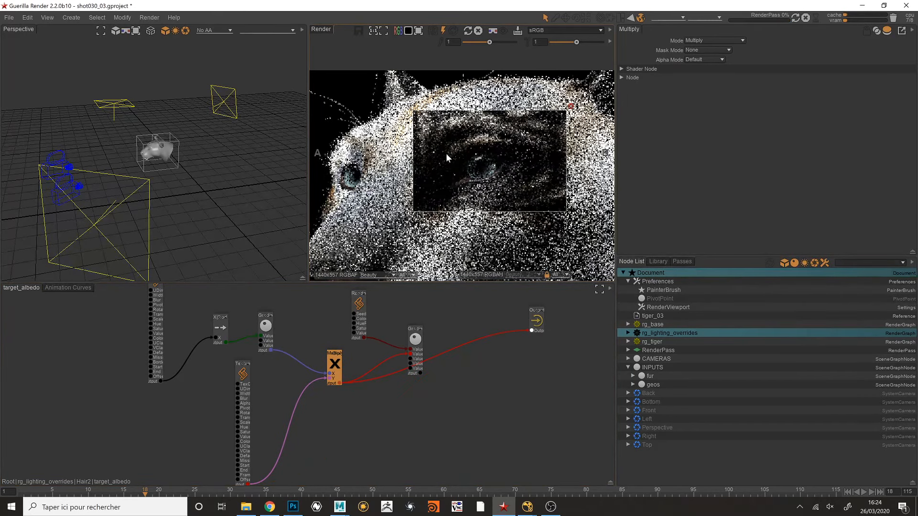
{"action": "middle_click_drag", "start_coordinate": [461, 167], "coordinate": [454, 167]}
{"action": "scroll", "coordinate": [440, 165], "scroll_direction": "down", "scroll_amount": 1}
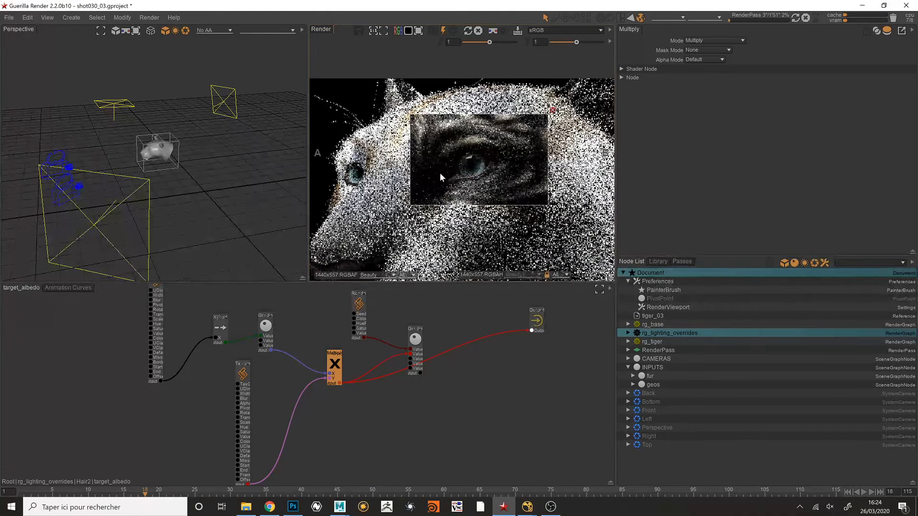
- Review the RandomizeColor and four-value Gradient settings, and connect that Gradient node to the Output node
{"action": "left_click_drag", "start_coordinate": [418, 338], "coordinate": [360, 307]}
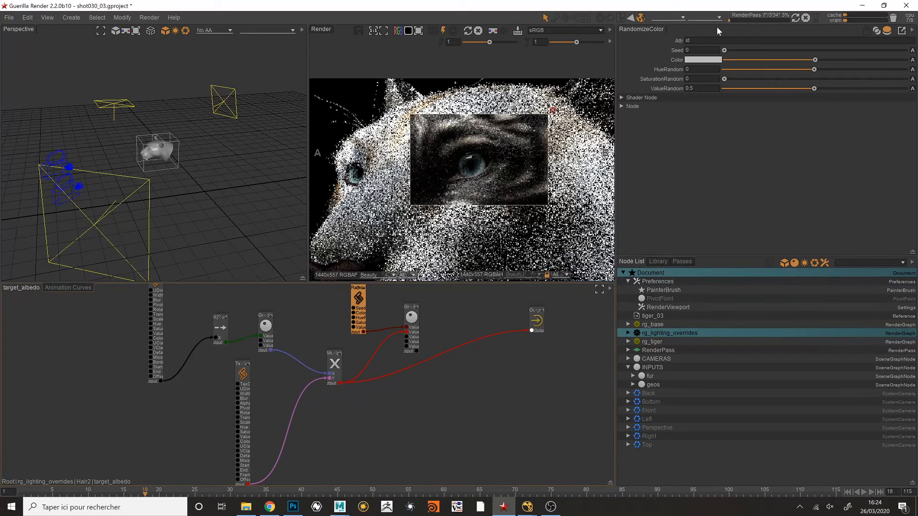
{"action": "middle_click_drag", "start_coordinate": [426, 334], "coordinate": [403, 376]}
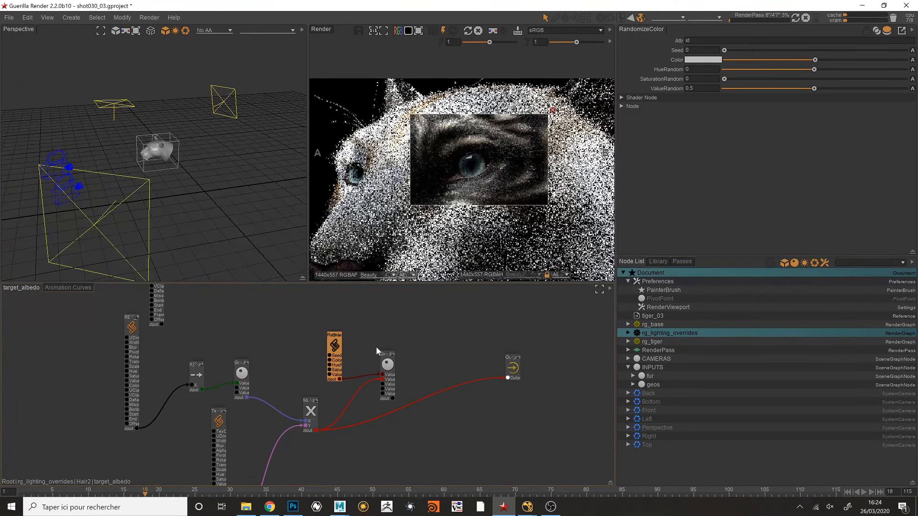
{"action": "left_click_drag", "start_coordinate": [389, 366], "coordinate": [393, 360]}
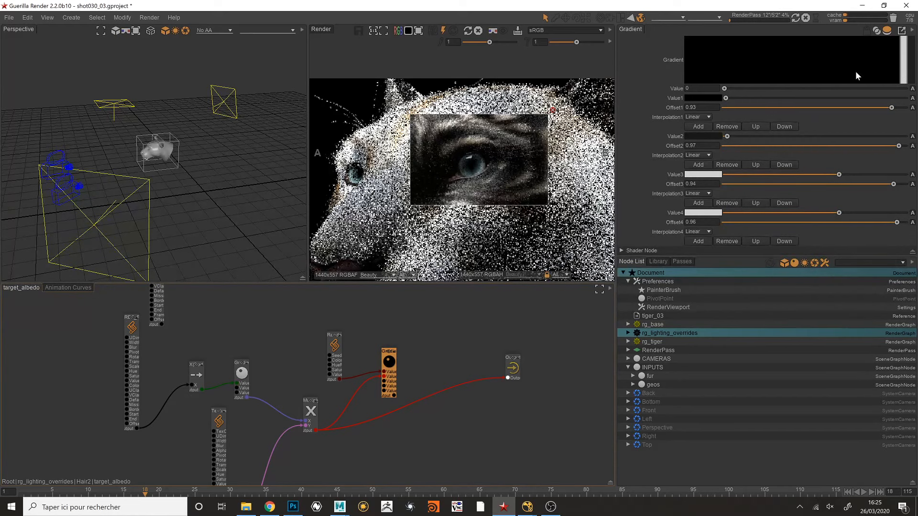
{"action": "left_click_drag", "start_coordinate": [395, 399], "coordinate": [509, 376]}
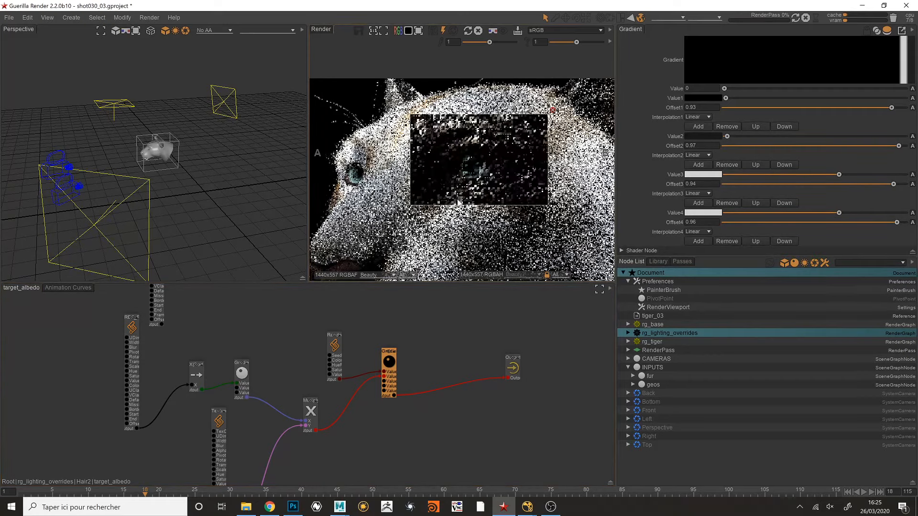
{"action": "middle_click_drag", "start_coordinate": [415, 367], "coordinate": [423, 376]}
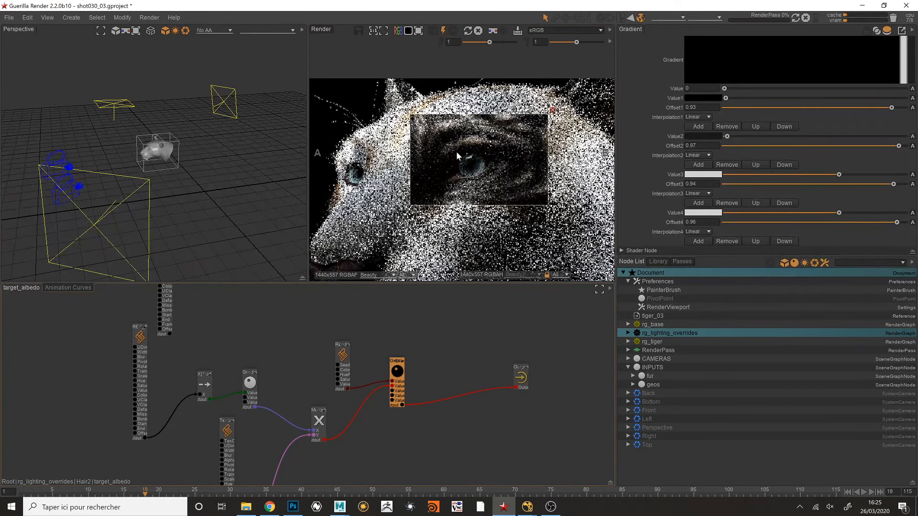
- Examine the randomized fur color around the eye in the enlarged render view
{"action": "key", "text": "space"}
{"action": "scroll", "coordinate": [459, 211], "scroll_direction": "up", "scroll_amount": 1}
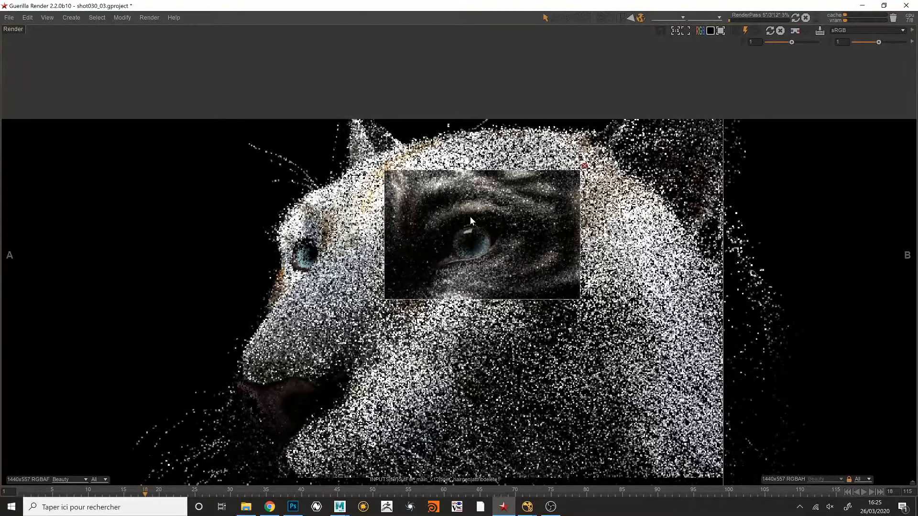
{"action": "middle_click_drag", "start_coordinate": [523, 252], "coordinate": [498, 234]}
{"action": "scroll", "coordinate": [502, 253], "scroll_direction": "down", "scroll_amount": 2}
{"action": "scroll", "coordinate": [495, 231], "scroll_direction": "down", "scroll_amount": 1}
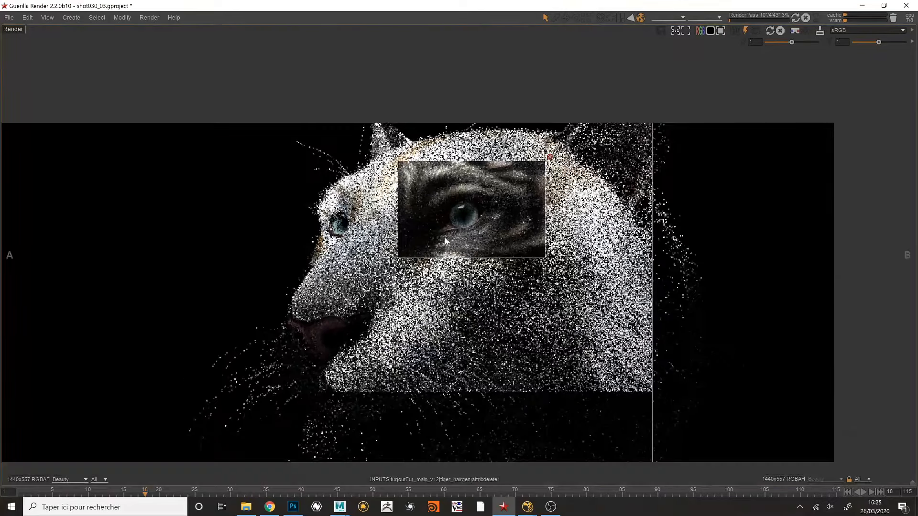
{"action": "key", "text": "space"}
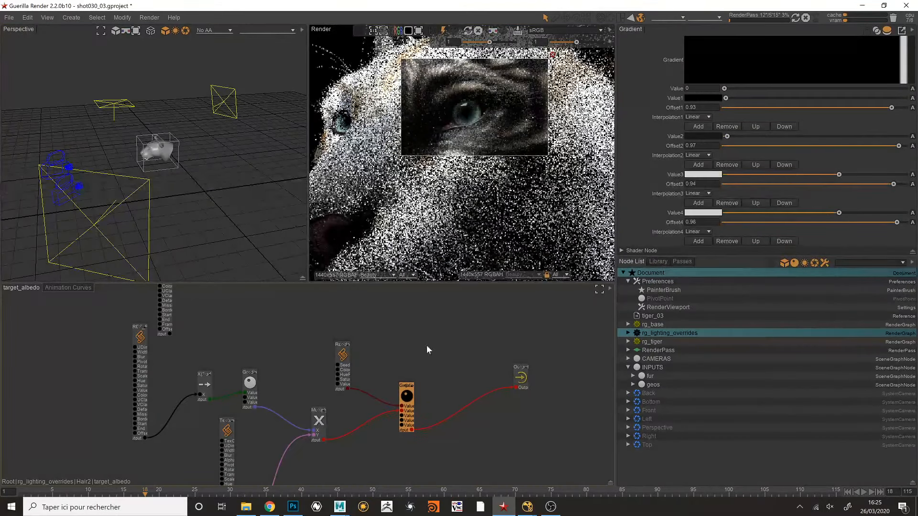
{"action": "scroll", "coordinate": [426, 345], "scroll_direction": "down", "scroll_amount": 2}
{"action": "left_click_drag", "start_coordinate": [193, 357], "coordinate": [188, 361]}
{"action": "left_click", "coordinate": [400, 332]}
- Switch to Chrome and open the YouTube live stream of the Rorschach Stripes breakdown to check its chat
{"action": "key", "text": "alt+Tab"}
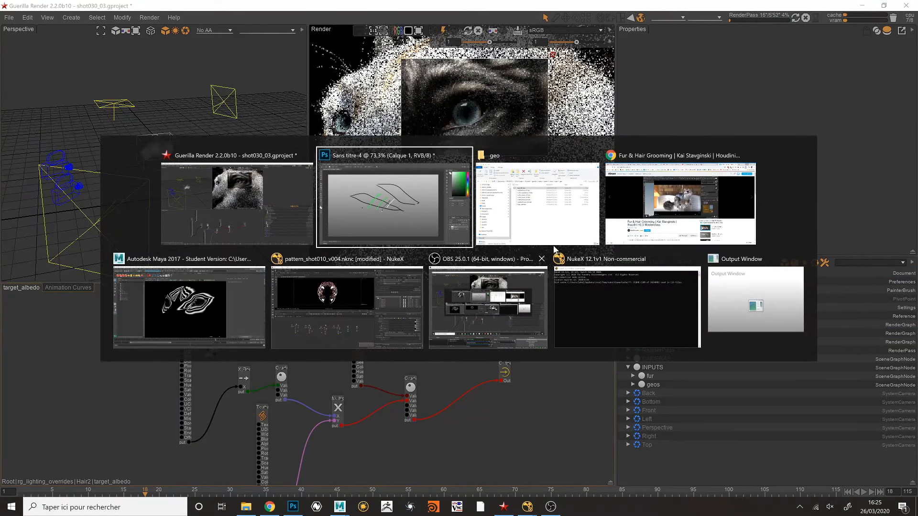
{"action": "left_click", "coordinate": [629, 200]}
{"action": "left_click", "coordinate": [80, 7]}
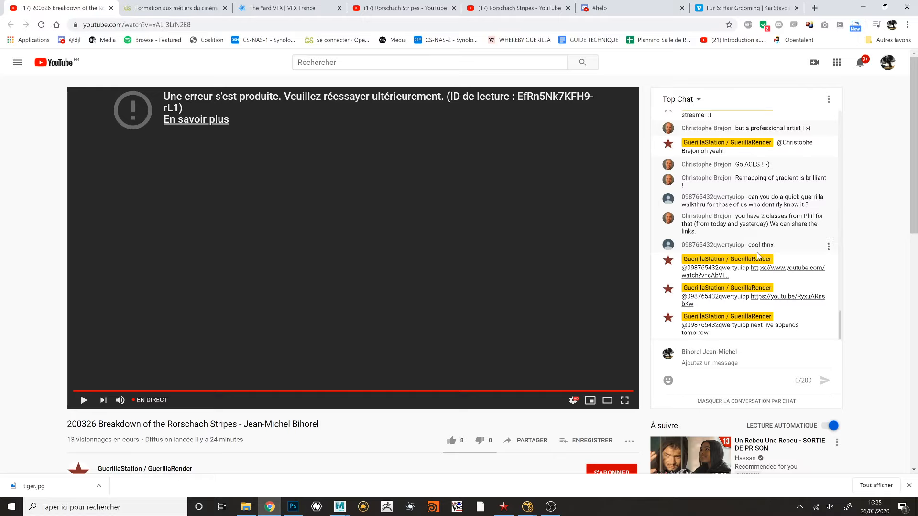
- Switch back to Guerilla Render, show the whole tiger frame in the render view, and restart the render
{"action": "left_click_drag", "start_coordinate": [751, 245], "coordinate": [772, 245]}
{"action": "key", "text": "alt+Tab"}
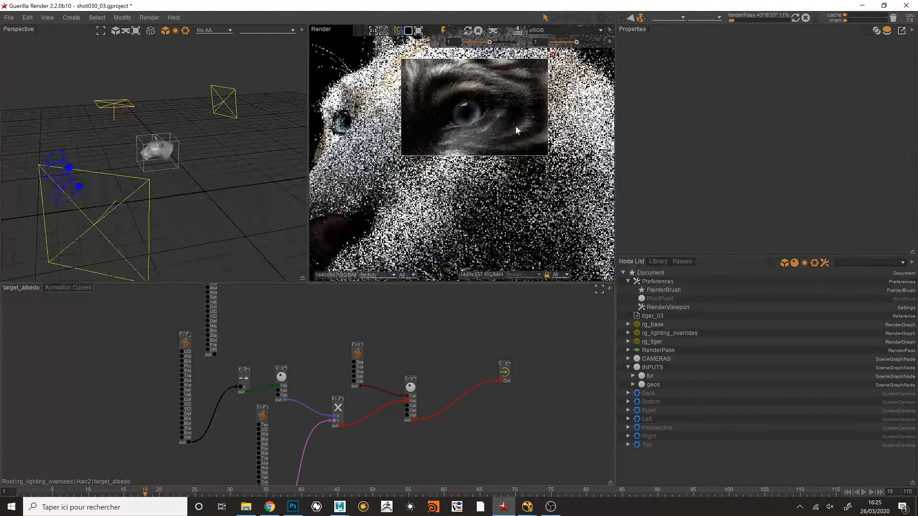
{"action": "scroll", "coordinate": [516, 119], "scroll_direction": "down", "scroll_amount": 2}
{"action": "middle_click_drag", "start_coordinate": [498, 134], "coordinate": [476, 137]}
{"action": "scroll", "coordinate": [459, 142], "scroll_direction": "down", "scroll_amount": 1}
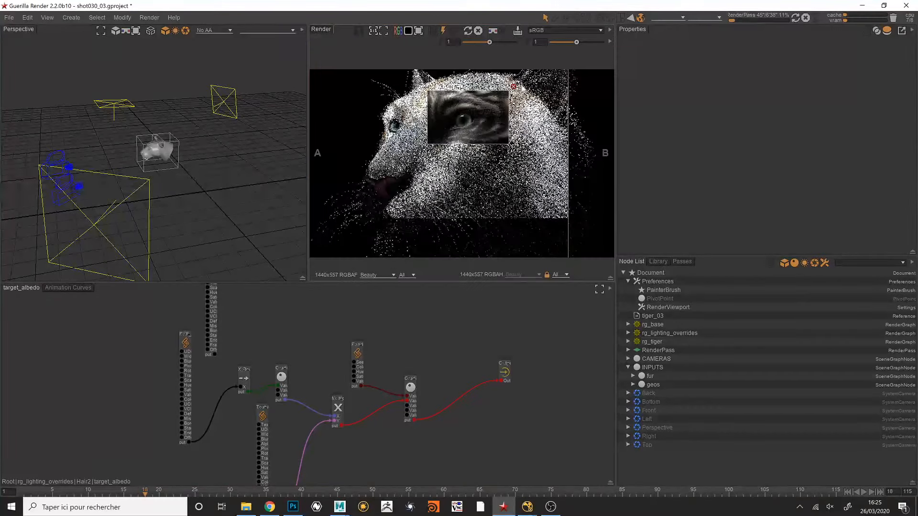
{"action": "scroll", "coordinate": [516, 98], "scroll_direction": "down", "scroll_amount": 2}
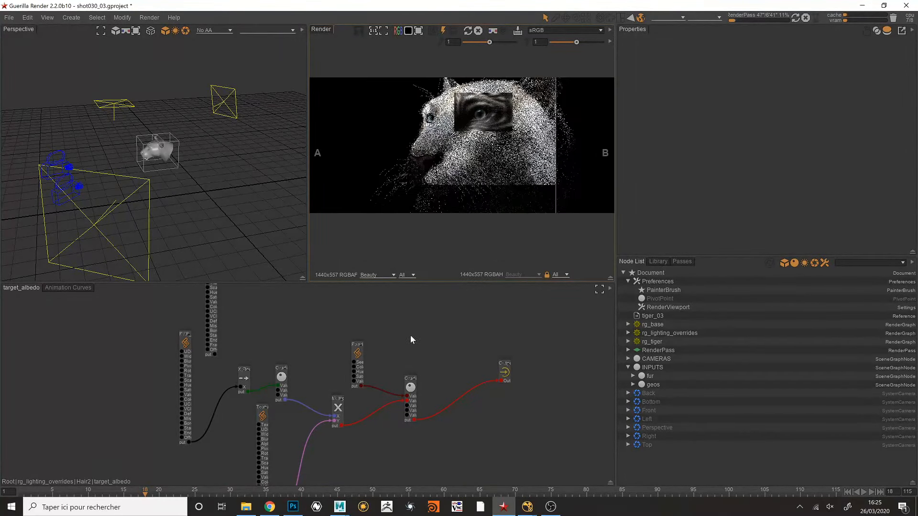
{"action": "left_click", "coordinate": [468, 31]}
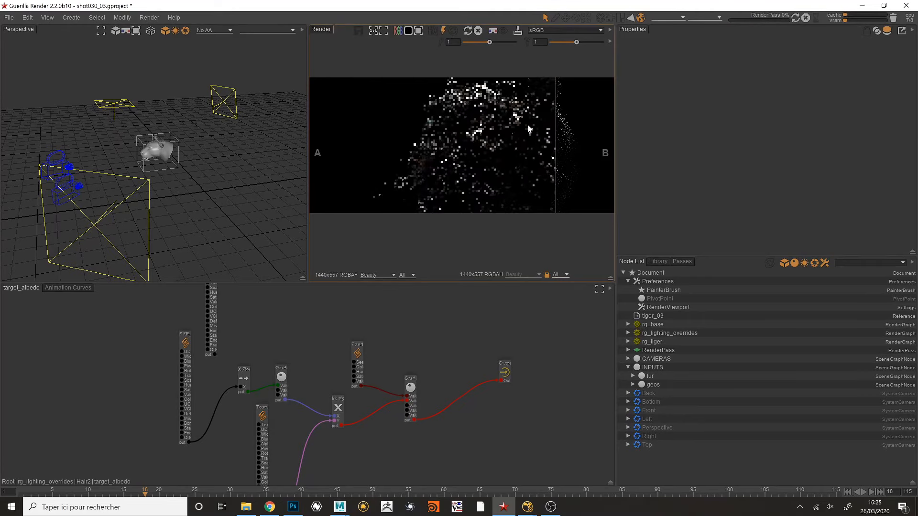
- Go up to the rg_lighting_overrides graph, show the KEY, RIM and FILL light nodes, and turn on automatic render updating
{"action": "double_click", "coordinate": [422, 329]}
{"action": "middle_click_drag", "start_coordinate": [427, 338], "coordinate": [394, 426]}
{"action": "scroll", "coordinate": [395, 400], "scroll_direction": "down", "scroll_amount": 2}
{"action": "middle_click_drag", "start_coordinate": [429, 379], "coordinate": [314, 360]}
{"action": "scroll", "coordinate": [357, 368], "scroll_direction": "down", "scroll_amount": 1}
{"action": "middle_click_drag", "start_coordinate": [408, 371], "coordinate": [298, 369]}
{"action": "middle_click_drag", "start_coordinate": [434, 372], "coordinate": [377, 355]}
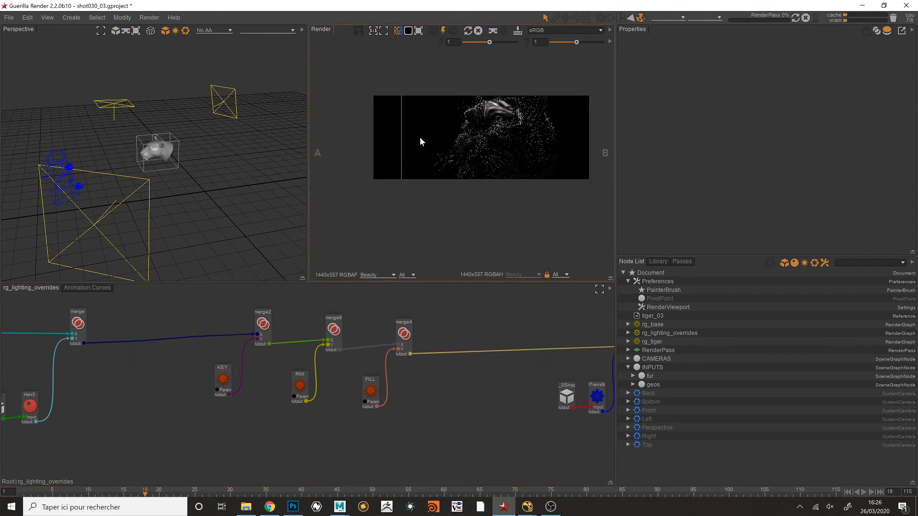
{"action": "left_click", "coordinate": [452, 31]}
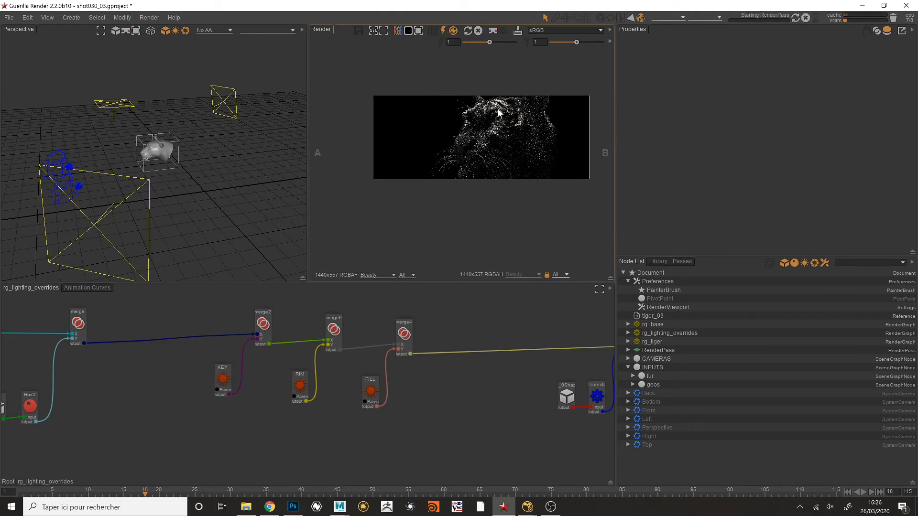
- Set the RIM and FILL light nodes to Bypass
{"action": "scroll", "coordinate": [534, 122], "scroll_direction": "up", "scroll_amount": 2}
{"action": "left_click_drag", "start_coordinate": [299, 433], "coordinate": [386, 373]}
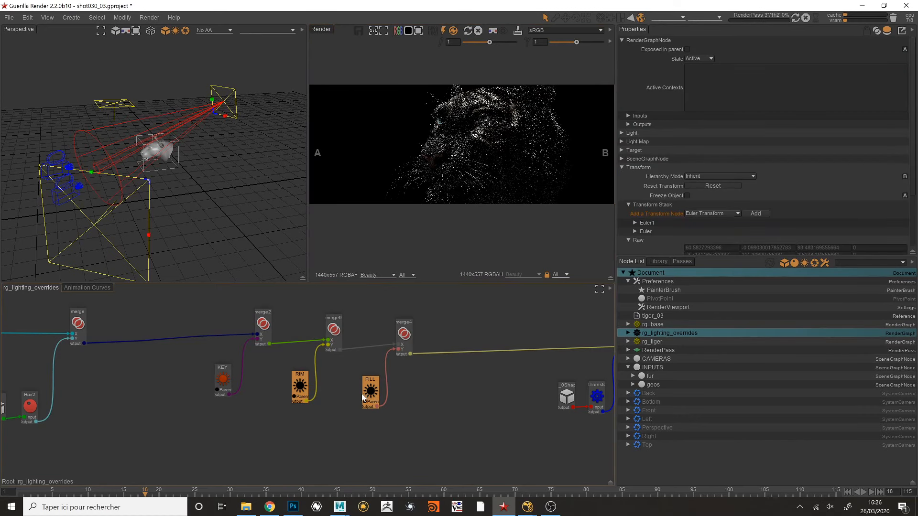
{"action": "key", "text": "d"}
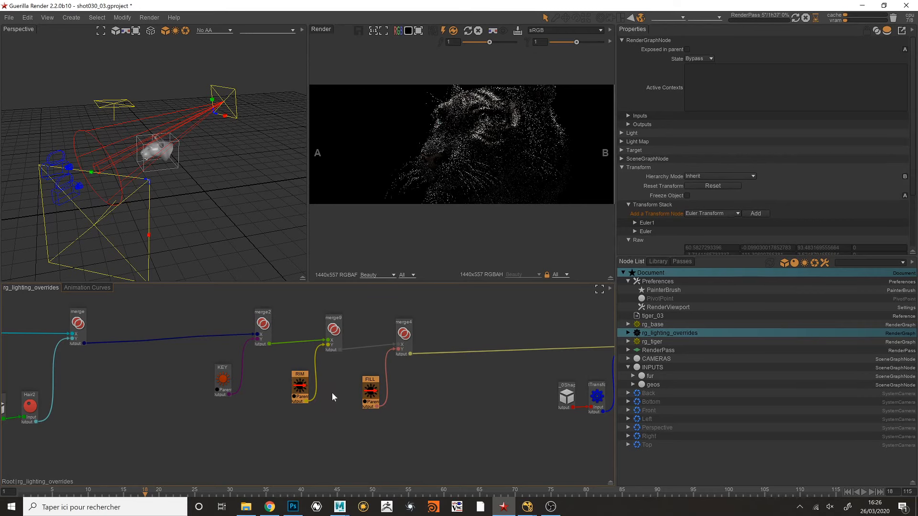
- Move the KEY light horizontally back and forth above the tiger's head and widen the render view to compare the lighting
{"action": "left_click_drag", "start_coordinate": [223, 377], "coordinate": [227, 381]}
{"action": "key", "text": "w"}
{"action": "mouse_move", "coordinate": [151, 108]}
{"action": "left_mouse_down", "text": "alt"}
{"action": "mouse_move", "coordinate": [152, 116]}
{"action": "mouse_move", "coordinate": [90, 110]}
{"action": "mouse_move", "coordinate": [220, 94]}
{"action": "mouse_move", "coordinate": [134, 99]}
{"action": "mouse_move", "coordinate": [160, 100]}
{"action": "left_mouse_up", "text": "alt"}
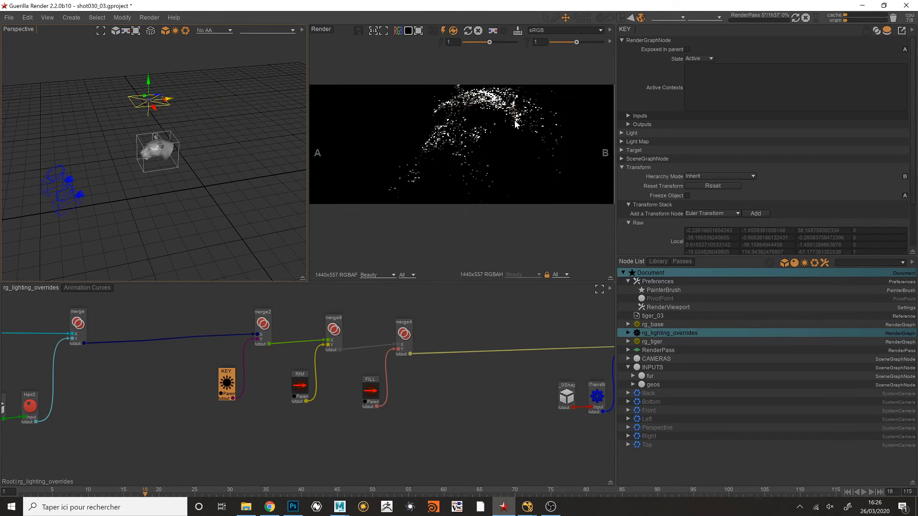
{"action": "left_click_drag", "start_coordinate": [616, 151], "coordinate": [649, 151]}
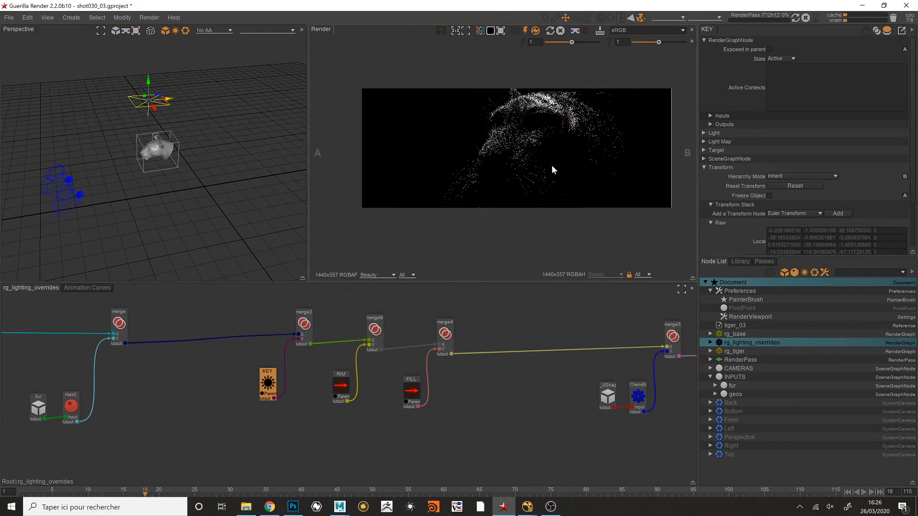
{"action": "left_click_drag", "start_coordinate": [167, 99], "coordinate": [134, 102]}
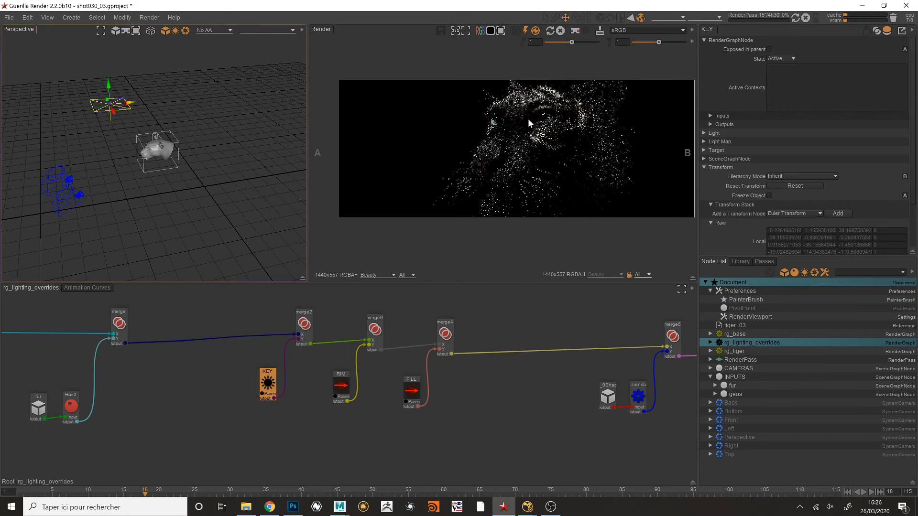
- Check the file size of outFur_main_v12.abc in the tiger's geo folder in File Explorer, then minimize the window
{"action": "left_click", "coordinate": [251, 508]}
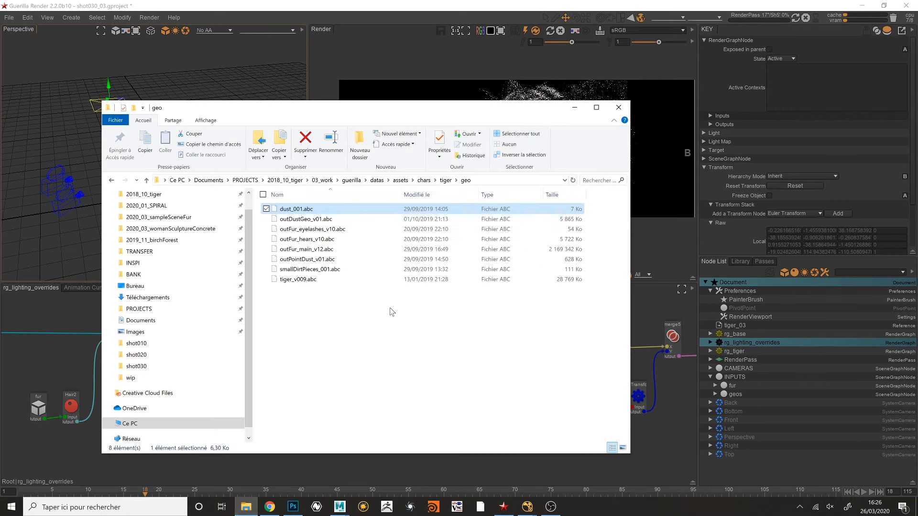
{"action": "left_click", "coordinate": [573, 252]}
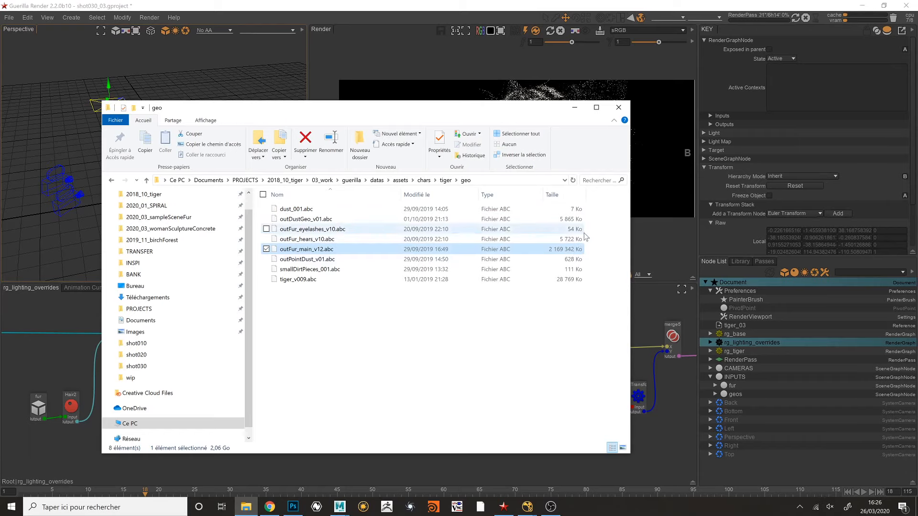
{"action": "left_click", "coordinate": [575, 110]}
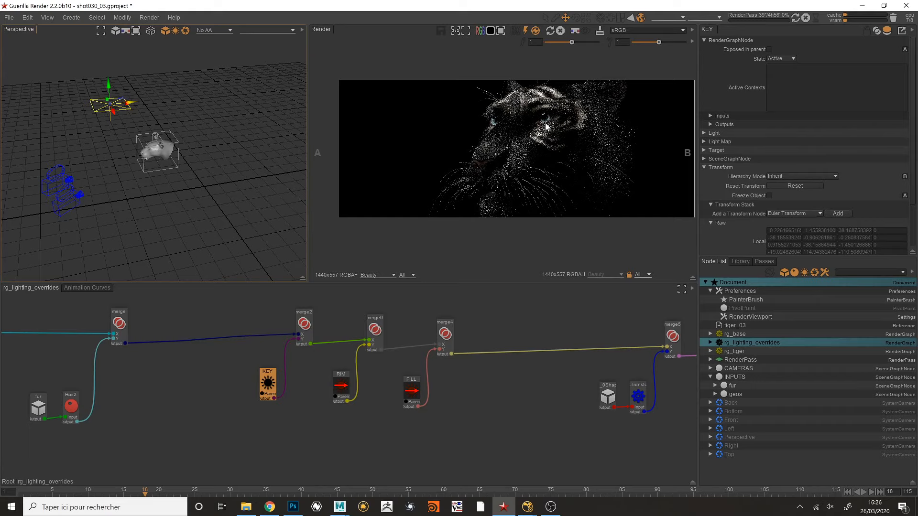
- Orbit the scene to face the tiger's head and shift the KEY light sideways, away from the head and back towards it
{"action": "left_click_drag", "start_coordinate": [142, 101], "coordinate": [268, 147]}
{"action": "mouse_move", "coordinate": [144, 131]}
{"action": "left_mouse_down"}
{"action": "mouse_move", "coordinate": [164, 132]}
{"action": "mouse_move", "coordinate": [136, 135]}
{"action": "left_mouse_up"}
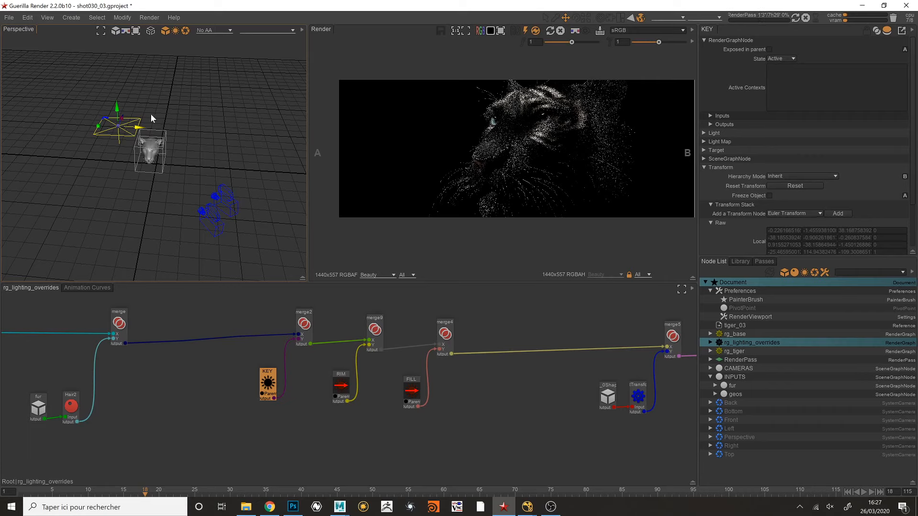
{"action": "mouse_move", "coordinate": [142, 130]}
{"action": "left_mouse_down"}
{"action": "mouse_move", "coordinate": [165, 127]}
{"action": "mouse_move", "coordinate": [148, 130]}
{"action": "left_mouse_up"}
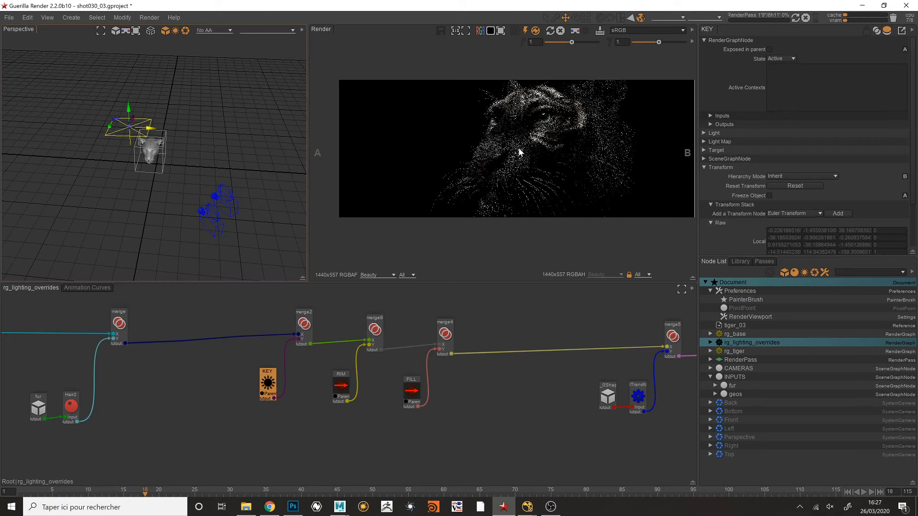
{"action": "middle_click_drag", "start_coordinate": [536, 155], "coordinate": [524, 161]}
{"action": "scroll", "coordinate": [531, 139], "scroll_direction": "up", "scroll_amount": 1}
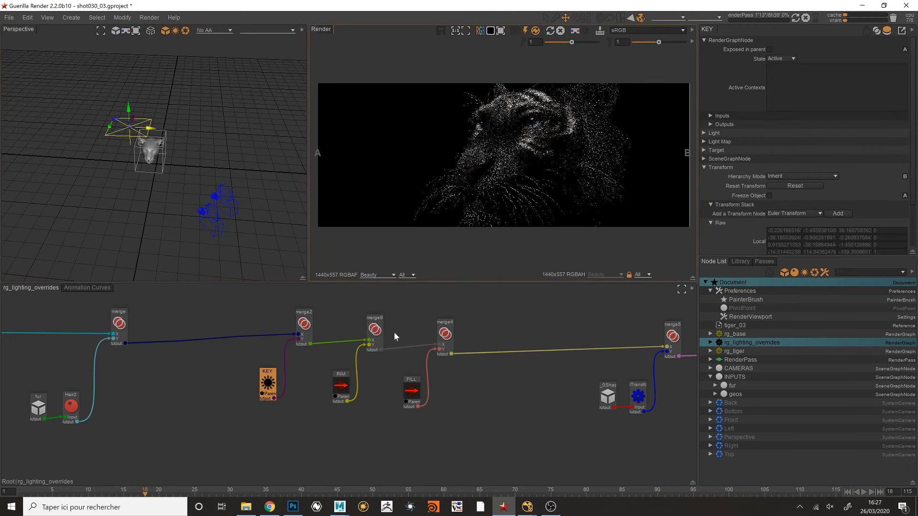
- Stop the render and reactivate the RIM and FILL light nodes
{"action": "left_click", "coordinate": [560, 32]}
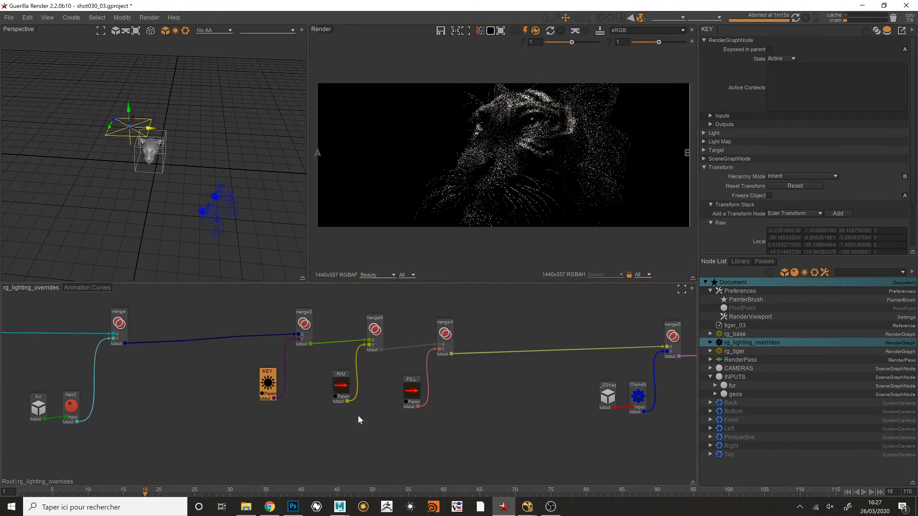
{"action": "left_click_drag", "start_coordinate": [340, 429], "coordinate": [423, 380]}
{"action": "key", "text": "ctrl+b"}
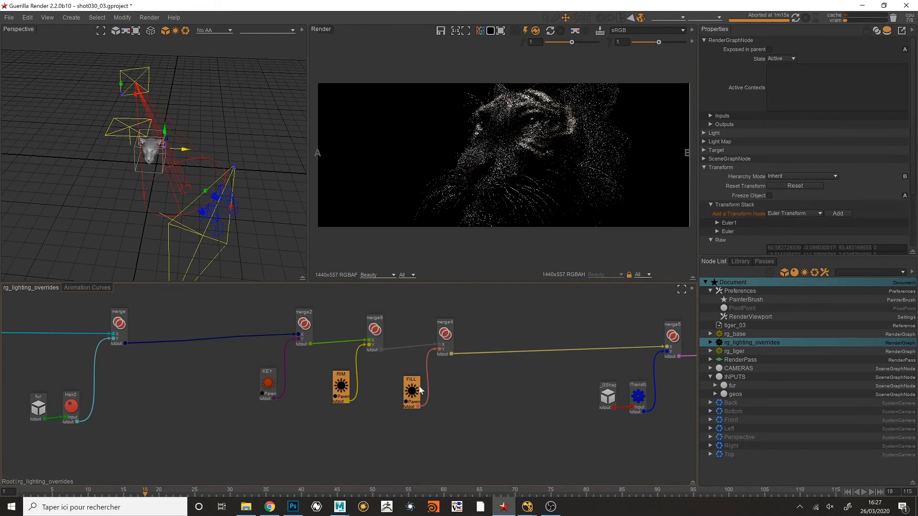
- Open the project shot010_04.gproject from the shot010 folder and maximize its window
{"action": "left_click", "coordinate": [9, 17]}
{"action": "left_click", "coordinate": [22, 38]}
{"action": "left_click", "coordinate": [468, 285]}
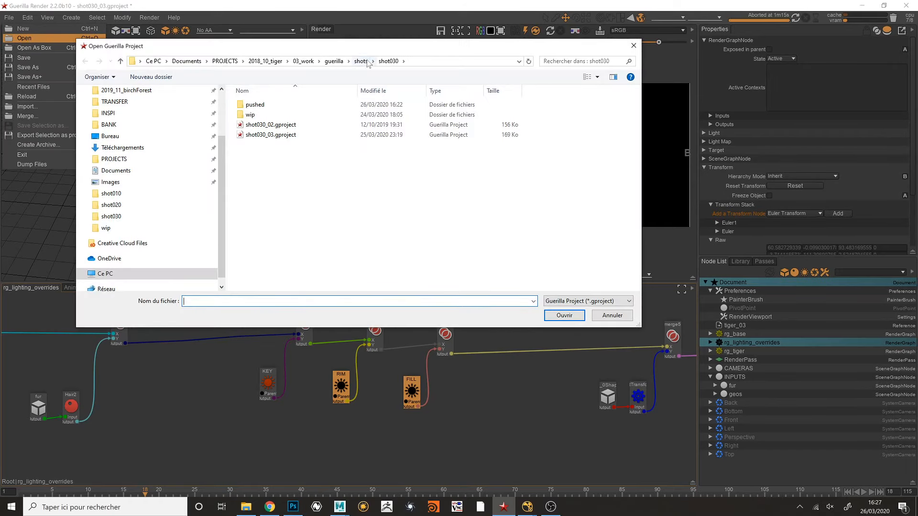
{"action": "left_click", "coordinate": [362, 61]}
{"action": "double_click", "coordinate": [288, 124]}
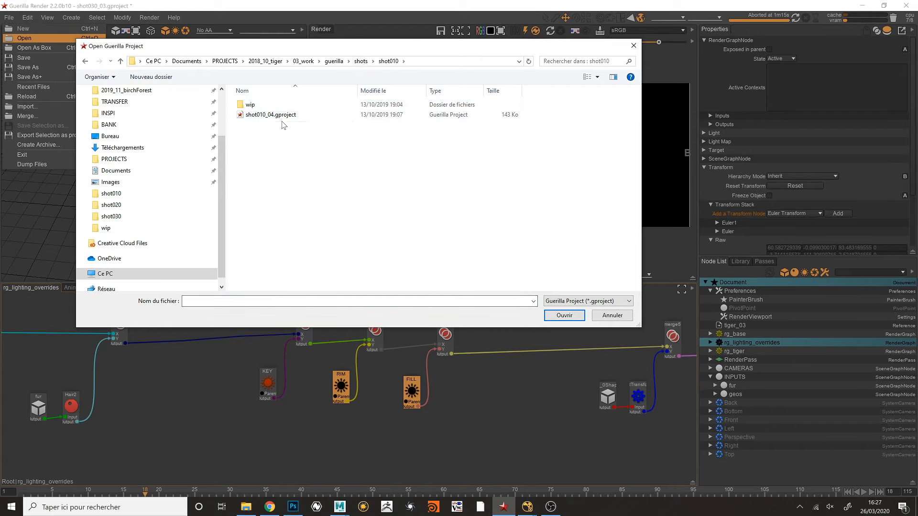
{"action": "double_click", "coordinate": [282, 115]}
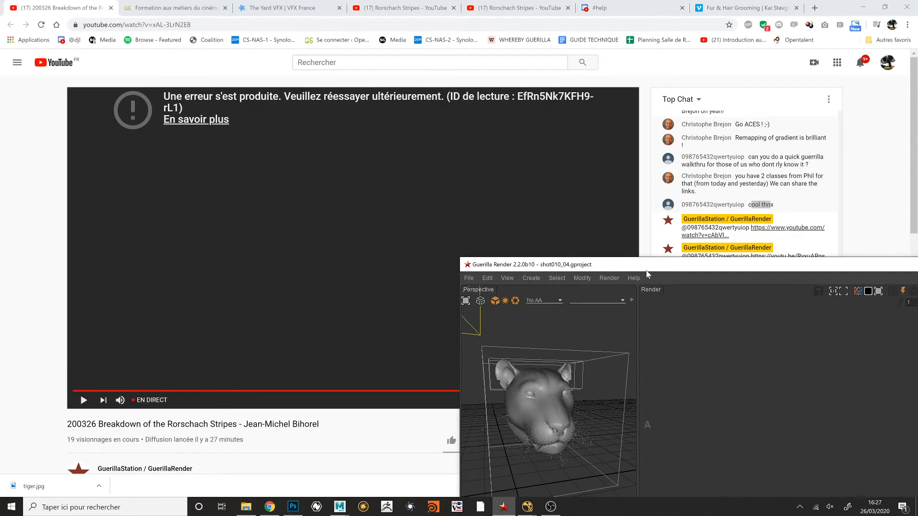
{"action": "double_click", "coordinate": [650, 271]}
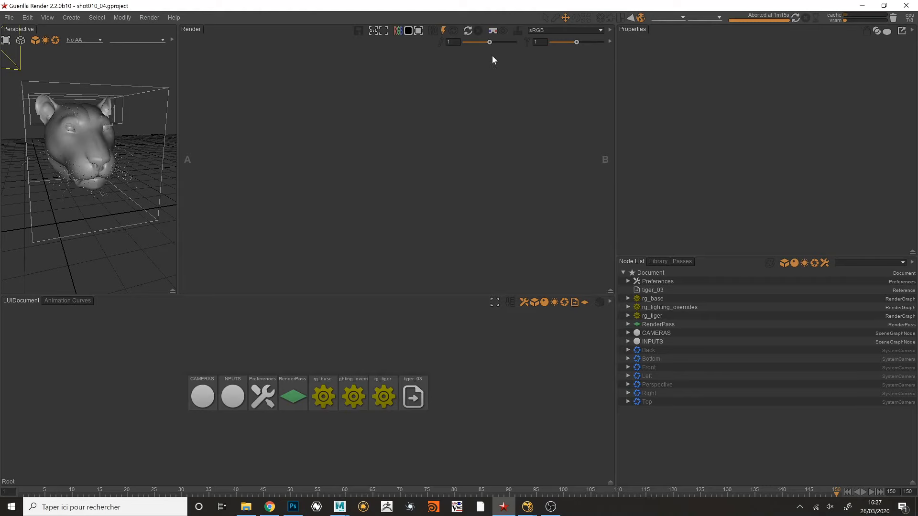
- Render the front view of the tiger in shot010, stop the render, and examine the forehead stripes and eyes
{"action": "left_click", "coordinate": [467, 31]}
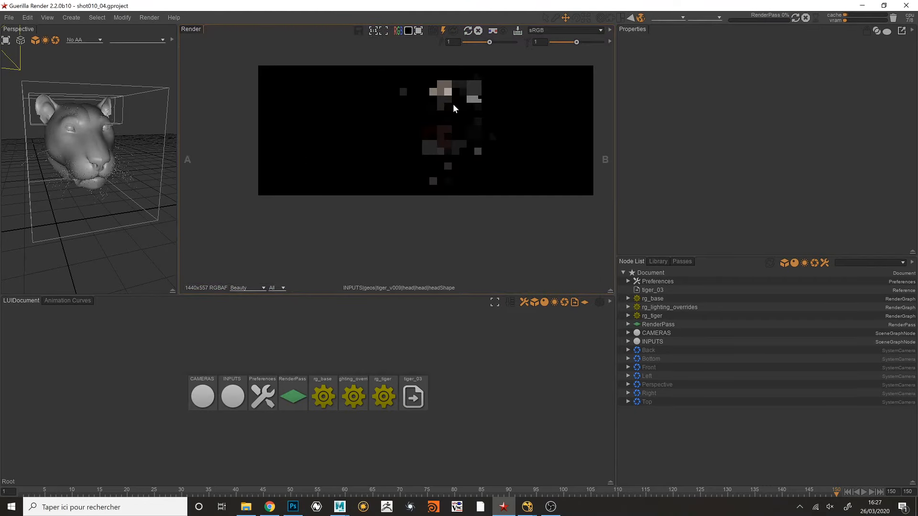
{"action": "scroll", "coordinate": [503, 114], "scroll_direction": "up", "scroll_amount": 3}
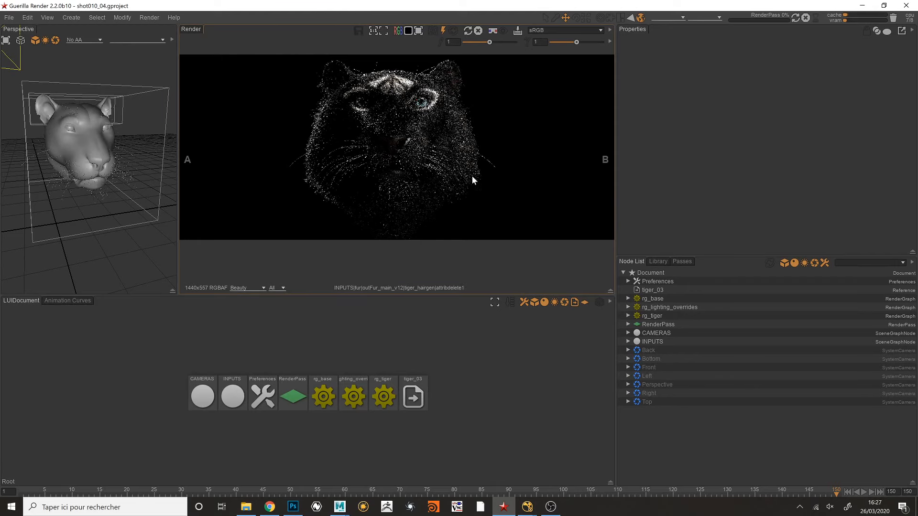
{"action": "middle_click_drag", "start_coordinate": [472, 176], "coordinate": [479, 192]}
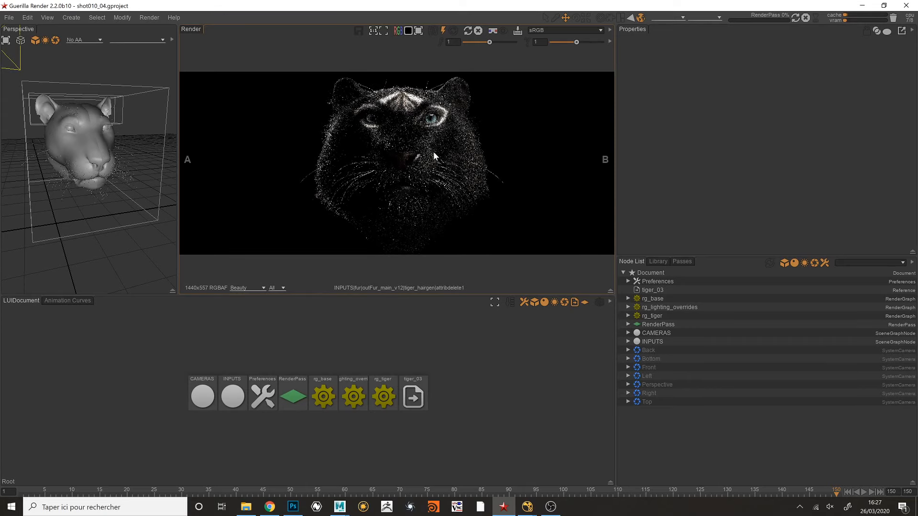
{"action": "middle_click_drag", "start_coordinate": [455, 163], "coordinate": [450, 160]}
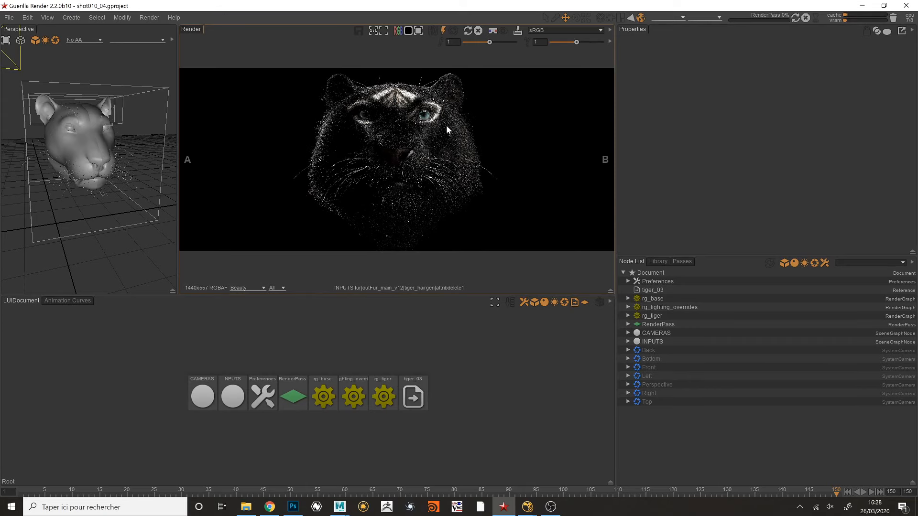
{"action": "scroll", "coordinate": [443, 123], "scroll_direction": "down", "scroll_amount": 1}
{"action": "mouse_move", "coordinate": [429, 127]}
{"action": "middle_mouse_down"}
{"action": "mouse_move", "coordinate": [443, 122]}
{"action": "mouse_move", "coordinate": [423, 130]}
{"action": "middle_mouse_up"}
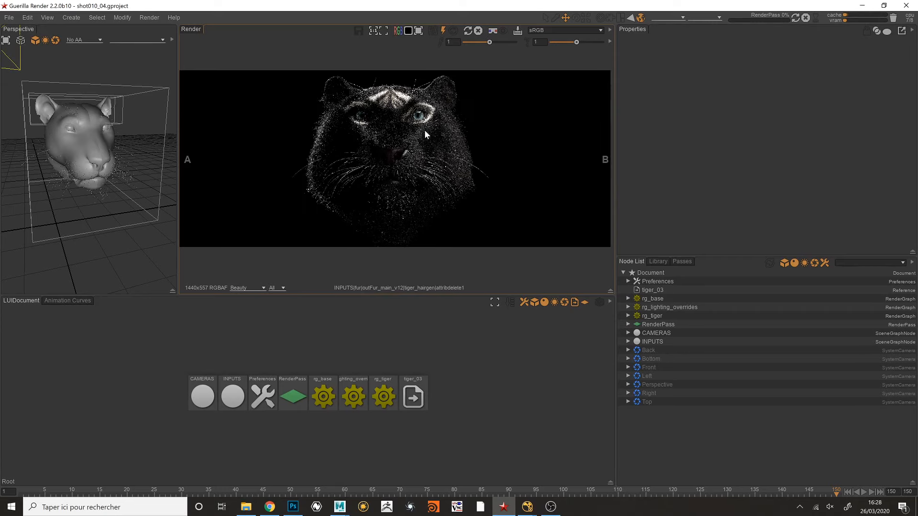
{"action": "left_click", "coordinate": [478, 30]}
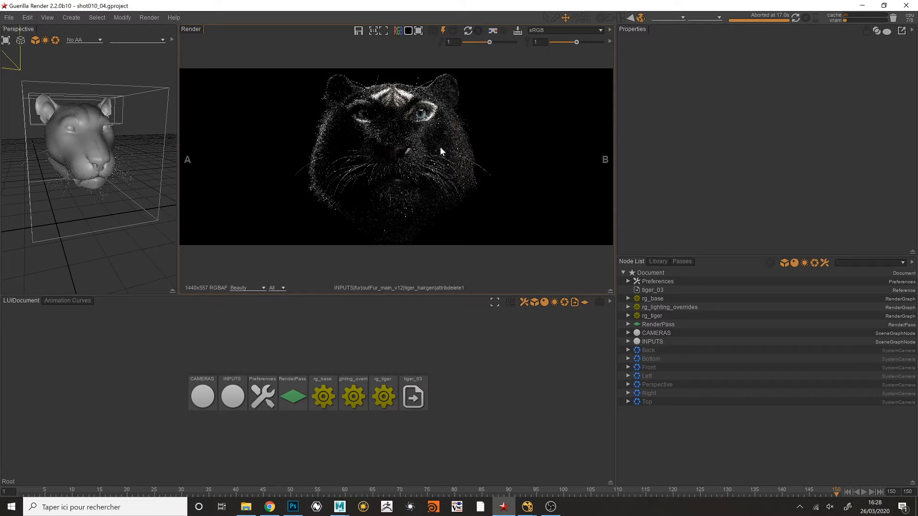
{"action": "middle_click_drag", "start_coordinate": [487, 141], "coordinate": [506, 131], "text": "alt"}
{"action": "right_click_drag", "start_coordinate": [506, 130], "coordinate": [492, 133], "text": "alt"}
{"action": "middle_click_drag", "start_coordinate": [492, 133], "coordinate": [479, 143]}
{"action": "scroll", "coordinate": [475, 105], "scroll_direction": "up", "scroll_amount": 2}
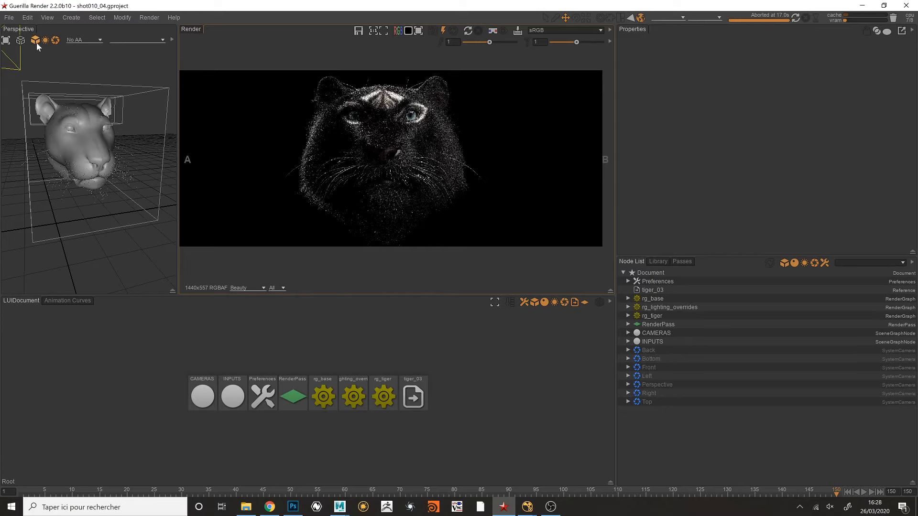
- Open the project shot040_03.gproject from the shots directory
{"action": "left_click", "coordinate": [8, 17]}
{"action": "left_click", "coordinate": [40, 38]}
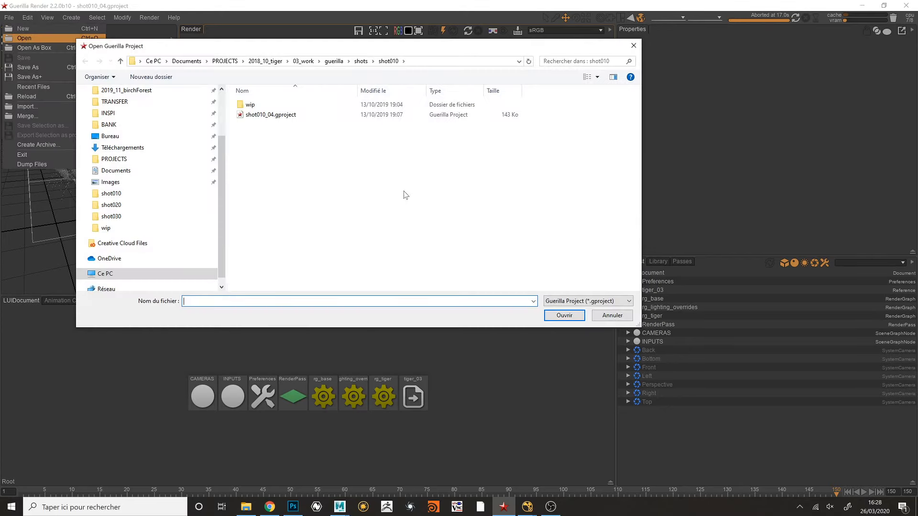
{"action": "left_click", "coordinate": [363, 63]}
{"action": "double_click", "coordinate": [274, 135]}
{"action": "double_click", "coordinate": [261, 104]}
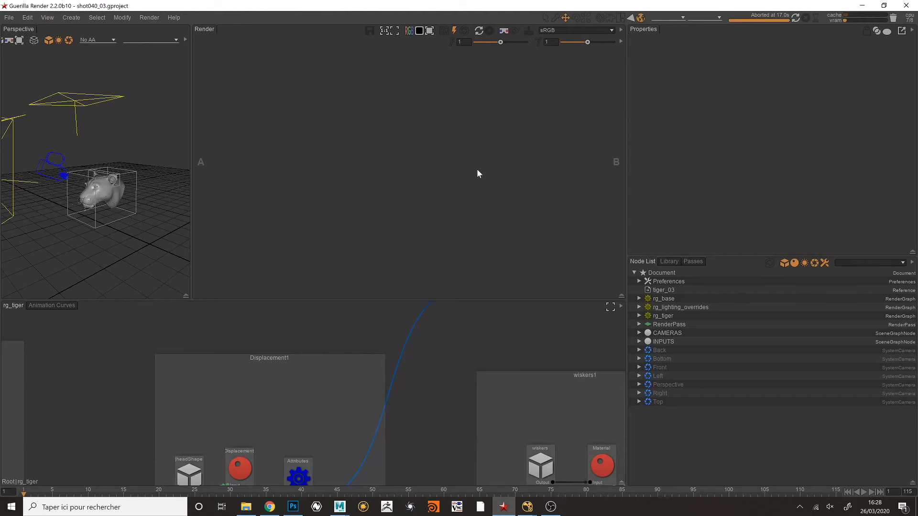
- Render the close-up of the tiger's eyes, maximize the render view, and draw a render region around the eye on the image's right side
{"action": "left_click", "coordinate": [480, 32]}
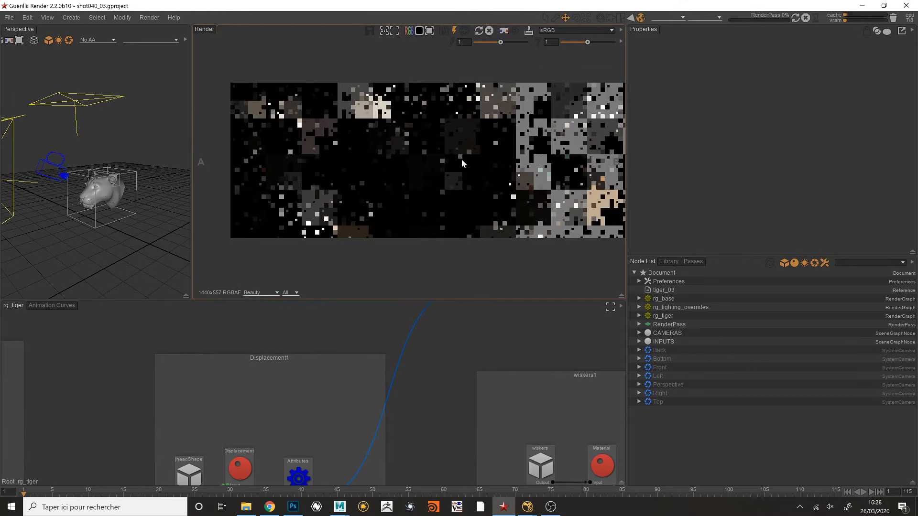
{"action": "middle_click_drag", "start_coordinate": [492, 143], "coordinate": [474, 148]}
{"action": "key", "text": "space"}
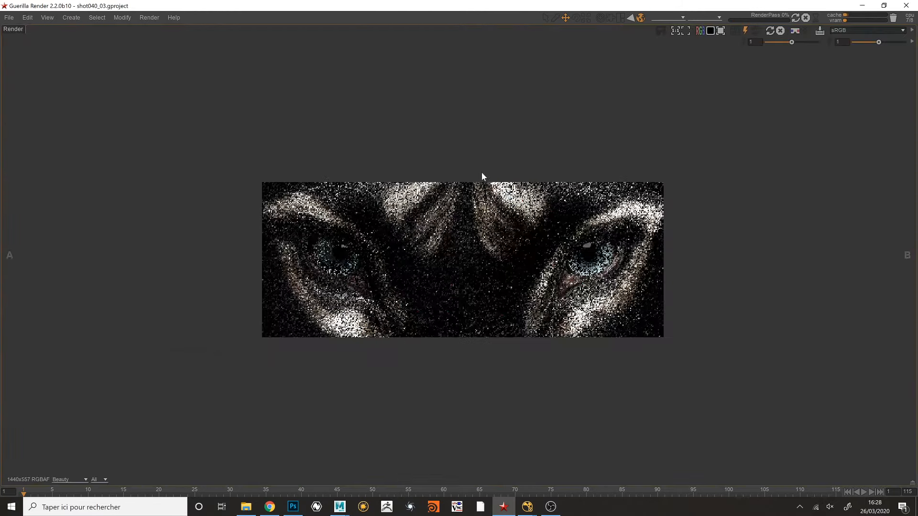
{"action": "scroll", "coordinate": [518, 250], "scroll_direction": "up", "scroll_amount": 3}
{"action": "middle_click_drag", "start_coordinate": [518, 251], "coordinate": [496, 209]}
{"action": "left_click_drag", "start_coordinate": [494, 124], "coordinate": [747, 341]}
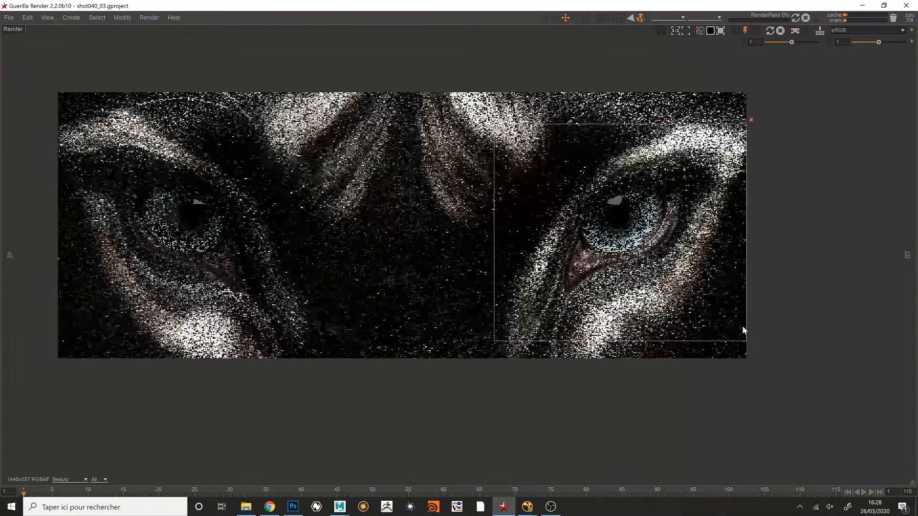
- Redraw the render region tightly around the eye on the image's right side and examine the eye and surrounding fur
{"action": "left_click_drag", "start_coordinate": [545, 148], "coordinate": [708, 286]}
{"action": "scroll", "coordinate": [652, 237], "scroll_direction": "up", "scroll_amount": 3}
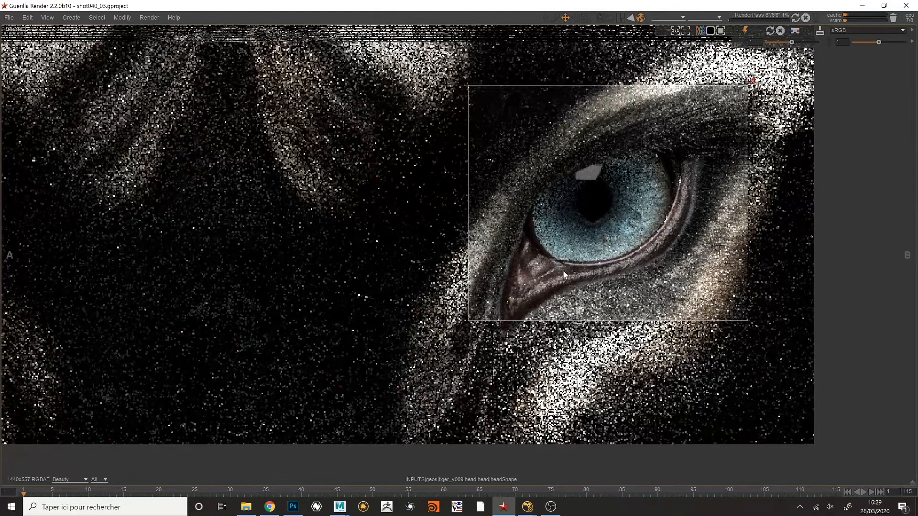
{"action": "scroll", "coordinate": [564, 208], "scroll_direction": "down", "scroll_amount": 5}
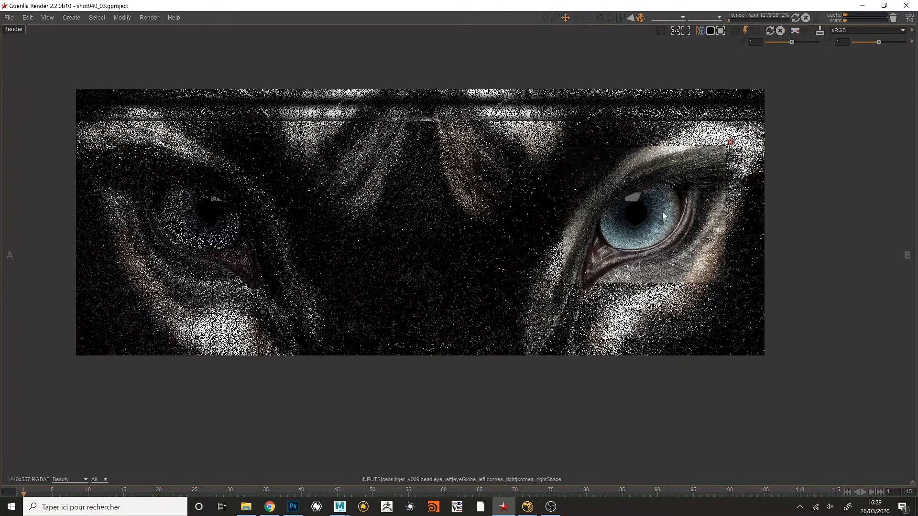
{"action": "middle_click_drag", "start_coordinate": [655, 216], "coordinate": [666, 208]}
{"action": "middle_click_drag", "start_coordinate": [632, 180], "coordinate": [636, 178]}
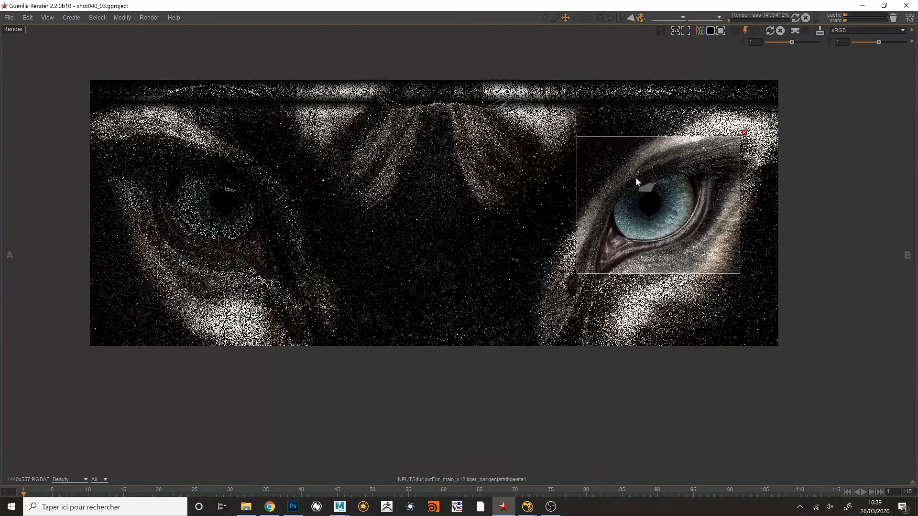
- Restore the multi-panel layout to stop the render, and remove the render region around the eye
{"action": "key", "text": "space"}
{"action": "scroll", "coordinate": [495, 143], "scroll_direction": "down", "scroll_amount": 3}
{"action": "middle_click_drag", "start_coordinate": [451, 160], "coordinate": [406, 191]}
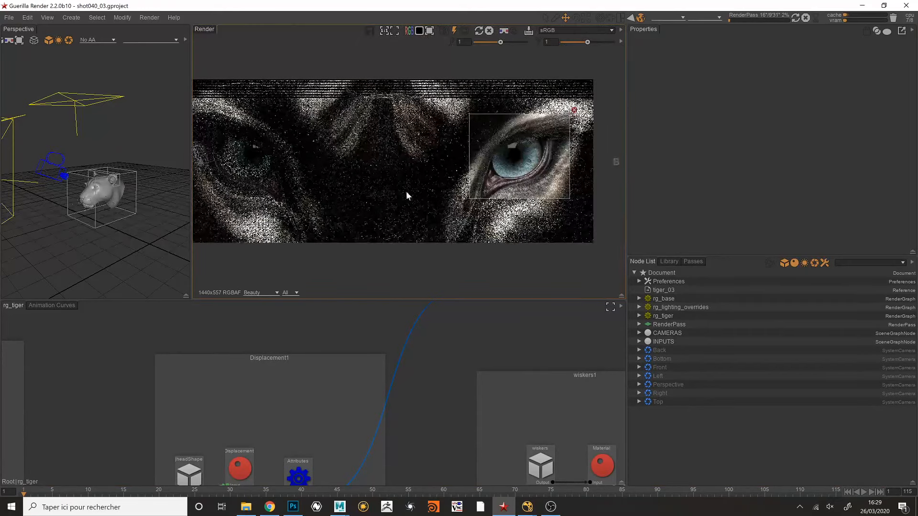
{"action": "left_click", "coordinate": [488, 31]}
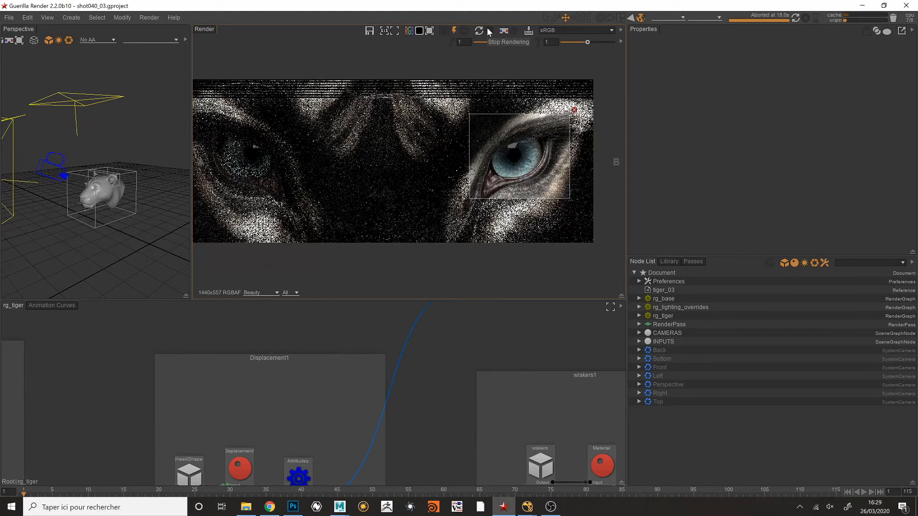
{"action": "left_click", "coordinate": [574, 110]}
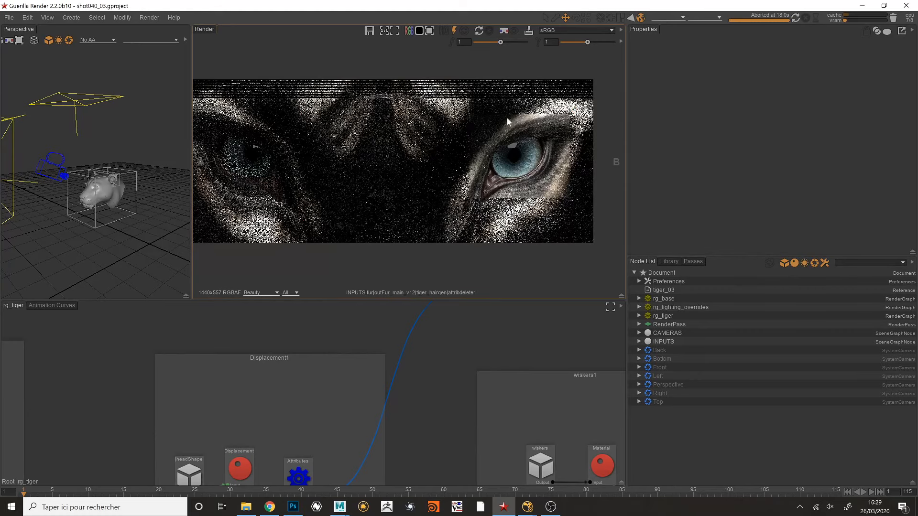
{"action": "scroll", "coordinate": [456, 154], "scroll_direction": "down", "scroll_amount": 1}
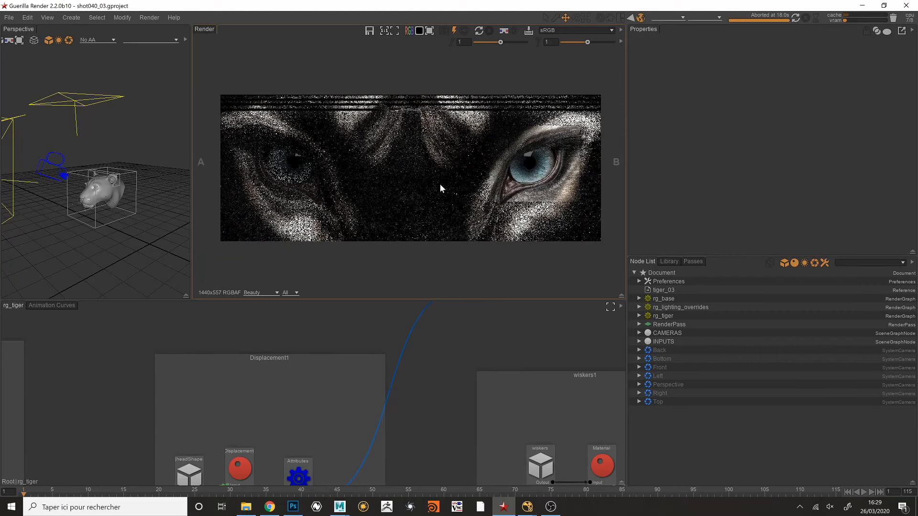
{"action": "middle_click_drag", "start_coordinate": [441, 163], "coordinate": [445, 157]}
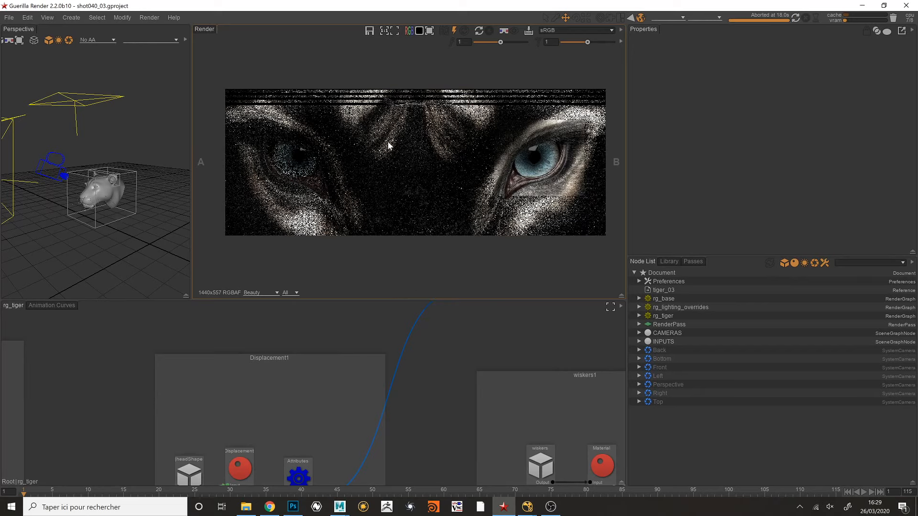
- Widen the render view against the properties and node list area, keeping the whole close-up of the eyes in view
{"action": "middle_click_drag", "start_coordinate": [421, 120], "coordinate": [415, 127]}
{"action": "left_click_drag", "start_coordinate": [627, 132], "coordinate": [660, 133]}
{"action": "middle_click_drag", "start_coordinate": [355, 109], "coordinate": [376, 98]}
{"action": "scroll", "coordinate": [364, 106], "scroll_direction": "up", "scroll_amount": 1}
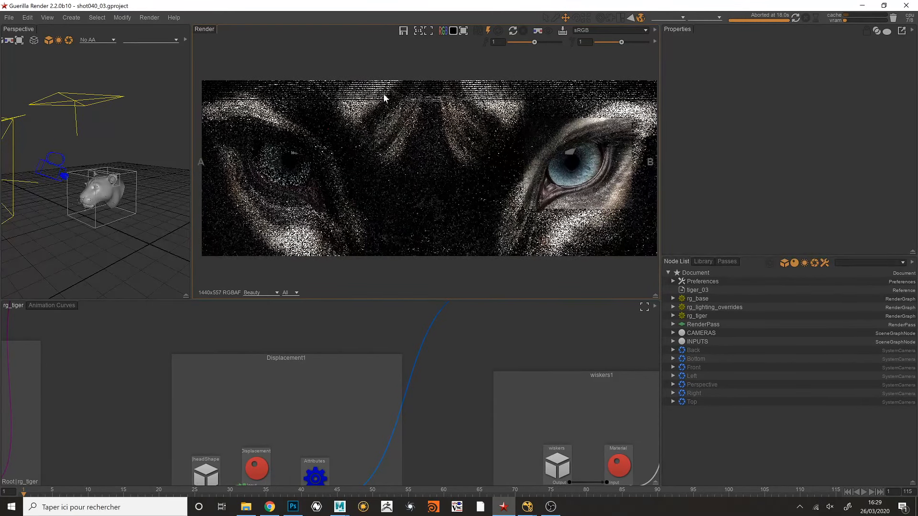
{"action": "scroll", "coordinate": [377, 96], "scroll_direction": "down", "scroll_amount": 1}
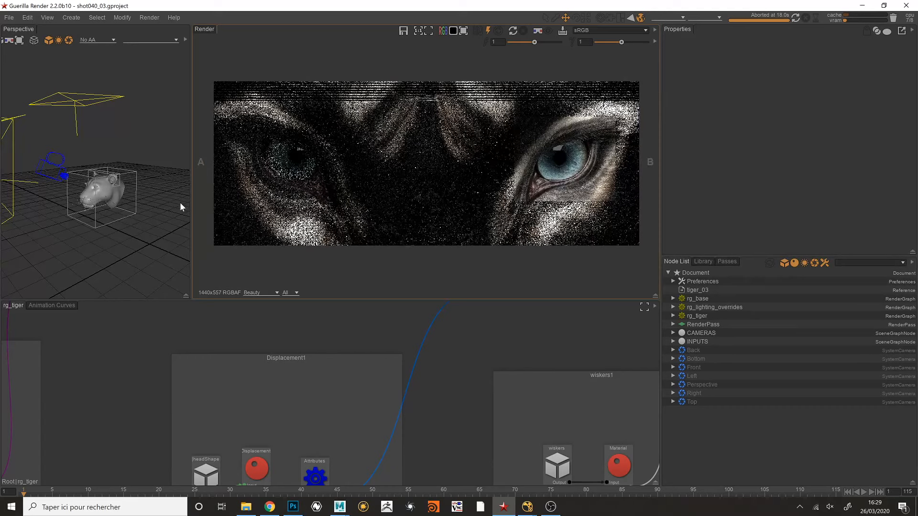
- Switch to the YouTube live stream page in Chrome and post "how it crashed?" in the live chat
{"action": "left_click", "coordinate": [270, 507]}
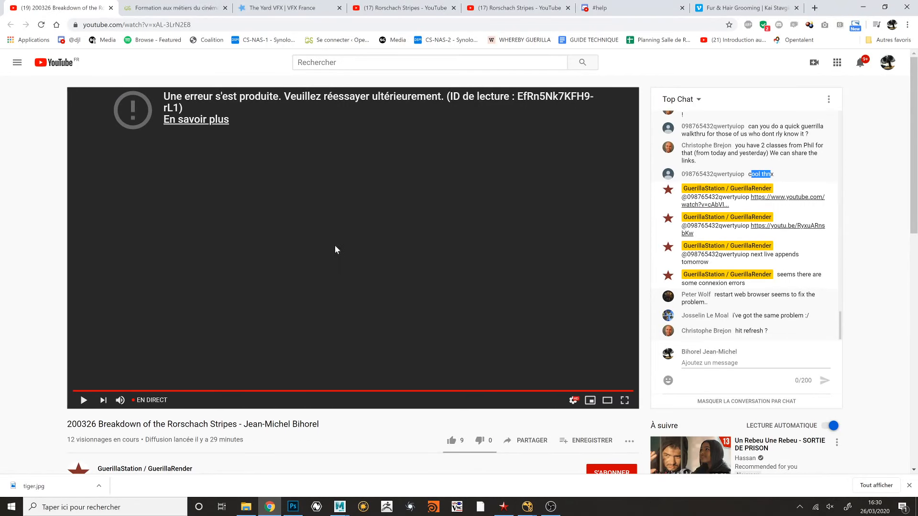
{"action": "left_click", "coordinate": [770, 365]}
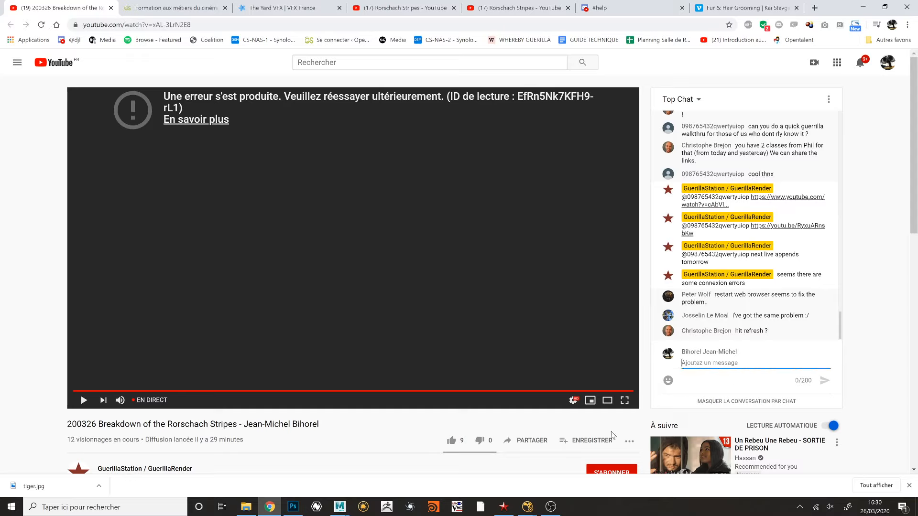
{"action": "type", "text": "how it crashed?"}
{"action": "key", "text": "Return"}
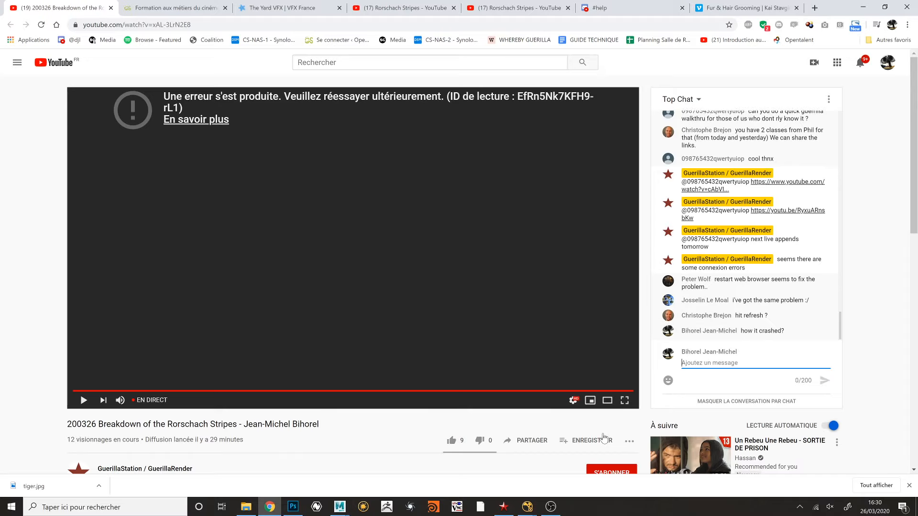
- Check the streaming status in OBS and return to the Guerilla Render window
{"action": "key", "text": "alt+Tab"}
{"action": "key", "text": "alt+Tab"}
{"action": "left_click", "coordinate": [504, 507]}
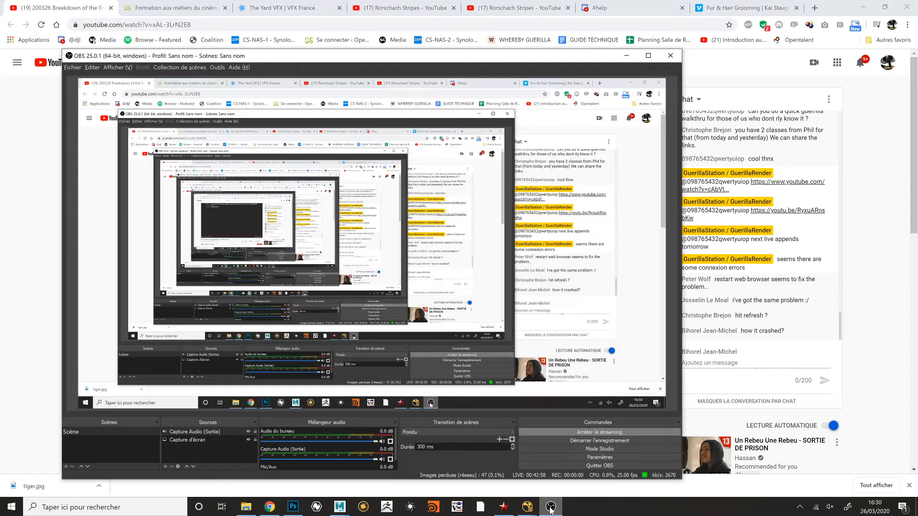
{"action": "left_click", "coordinate": [503, 508]}
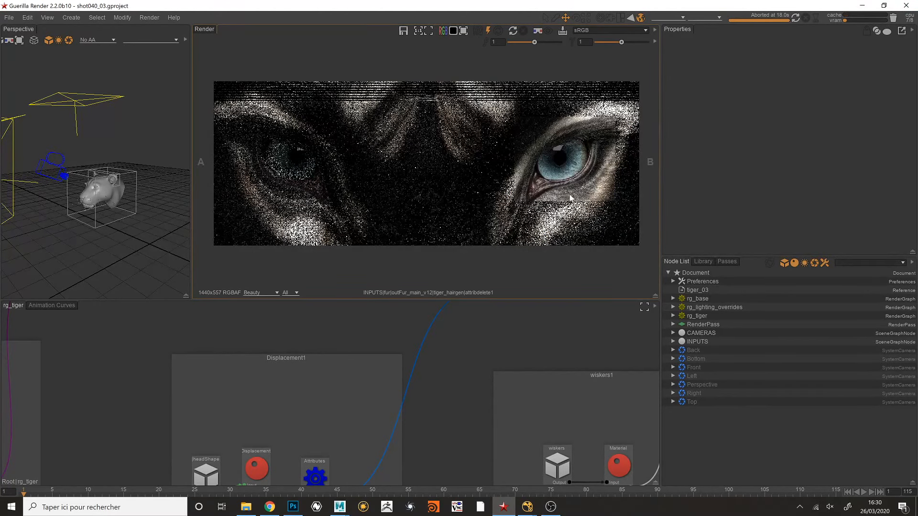
- Switch back to the YouTube live stream page in Chrome and reload it to restart the video playback
{"action": "key", "text": "alt+Tab"}
{"action": "key", "text": "alt+Tab"}
{"action": "key", "text": "alt+Tab"}
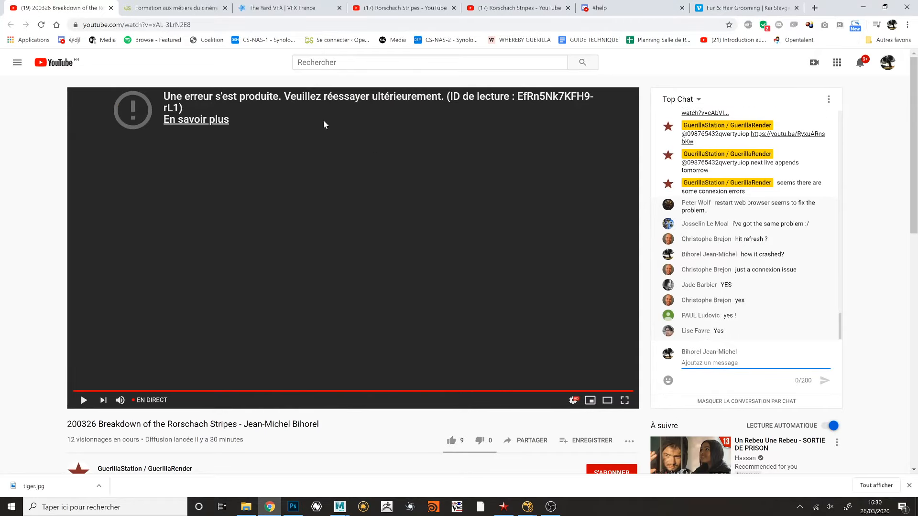
{"action": "left_click", "coordinate": [41, 25]}
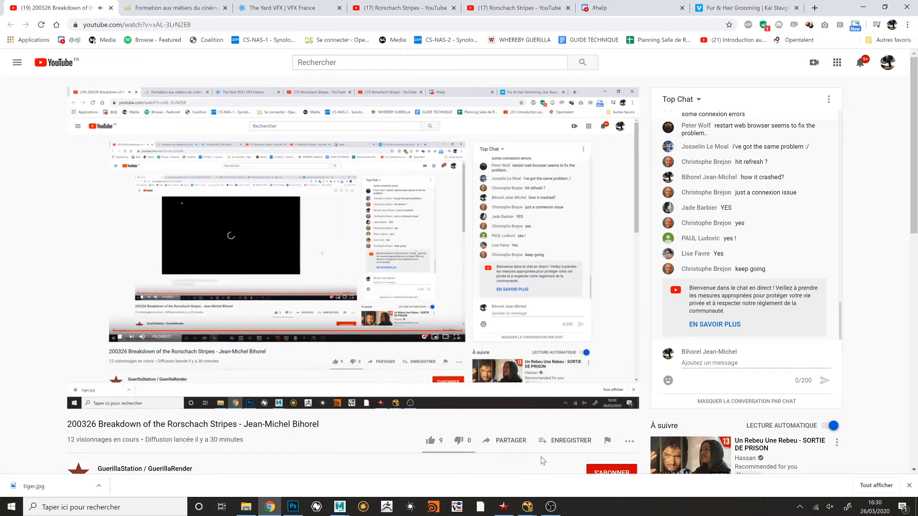
- Return to Guerilla Render and widen the render view further, enlarging the close-up of the tiger's eyes to fit it
{"action": "left_click", "coordinate": [506, 507]}
{"action": "middle_click_drag", "start_coordinate": [502, 127], "coordinate": [500, 134]}
{"action": "left_click_drag", "start_coordinate": [661, 131], "coordinate": [713, 132]}
{"action": "mouse_move", "coordinate": [533, 126]}
{"action": "middle_mouse_down"}
{"action": "mouse_move", "coordinate": [550, 119]}
{"action": "mouse_move", "coordinate": [541, 137]}
{"action": "middle_mouse_up"}
{"action": "scroll", "coordinate": [547, 137], "scroll_direction": "up", "scroll_amount": 1}
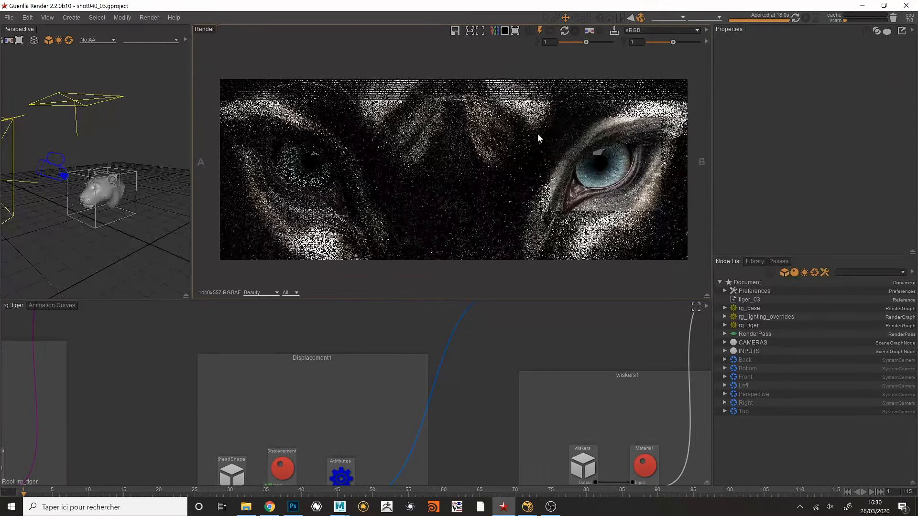
- Switch to the YouTube live stream page in Chrome to check the playback and the live chat
{"action": "key", "text": "alt+Tab"}
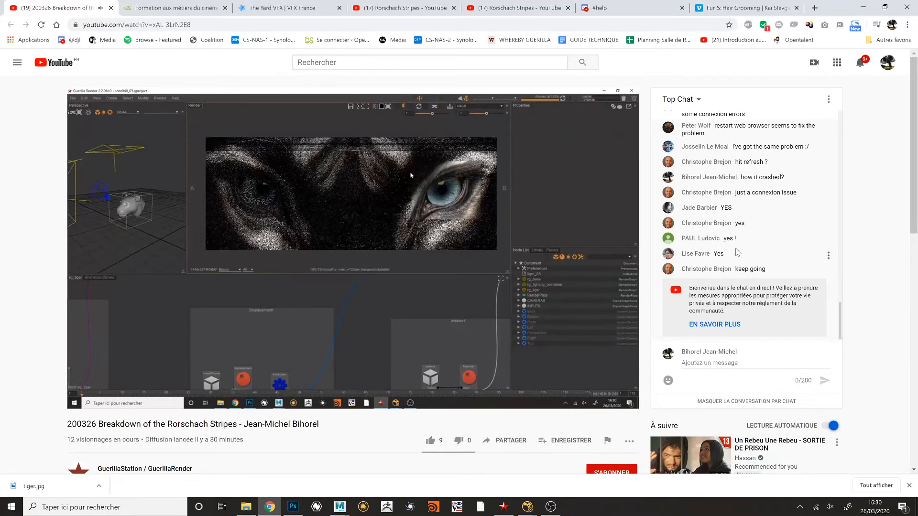